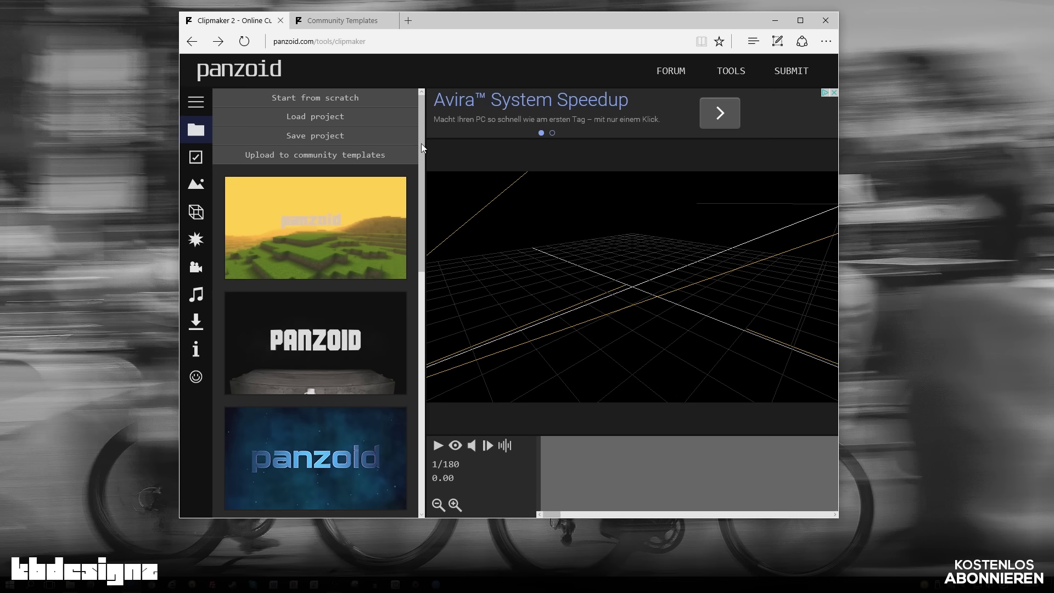
Scroll down the Templates list beside the empty 3D grid scene.
scroll(423, 148, down, 3)
scroll(423, 148, down, 3)
scroll(423, 148, up, 6)
drag(567, 21, 565, 21)
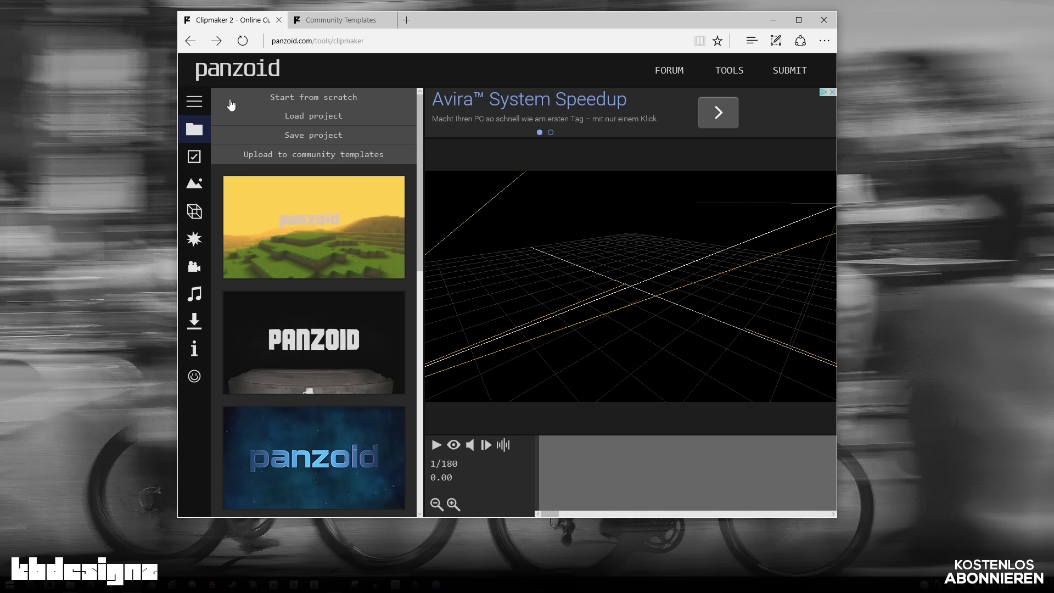
click(195, 101)
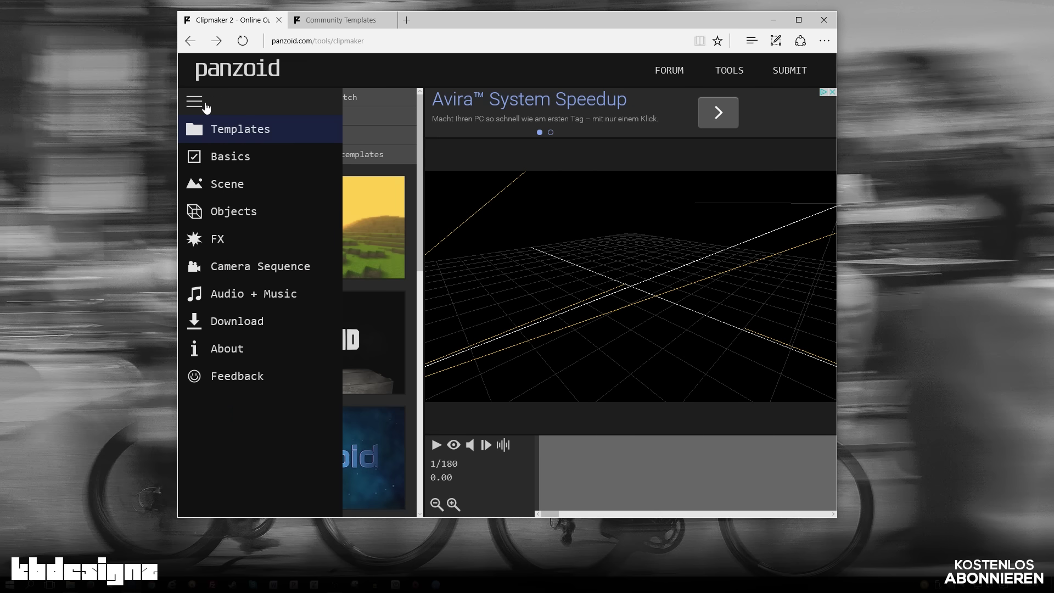
click(195, 101)
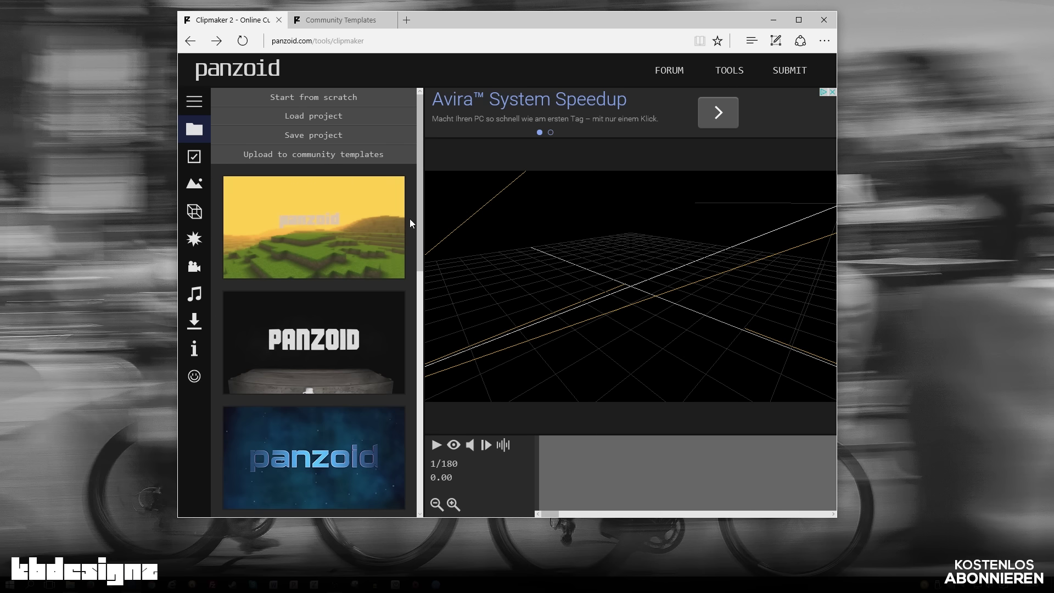
scroll(407, 219, down, 5)
scroll(407, 220, down, 4)
scroll(407, 221, up, 6)
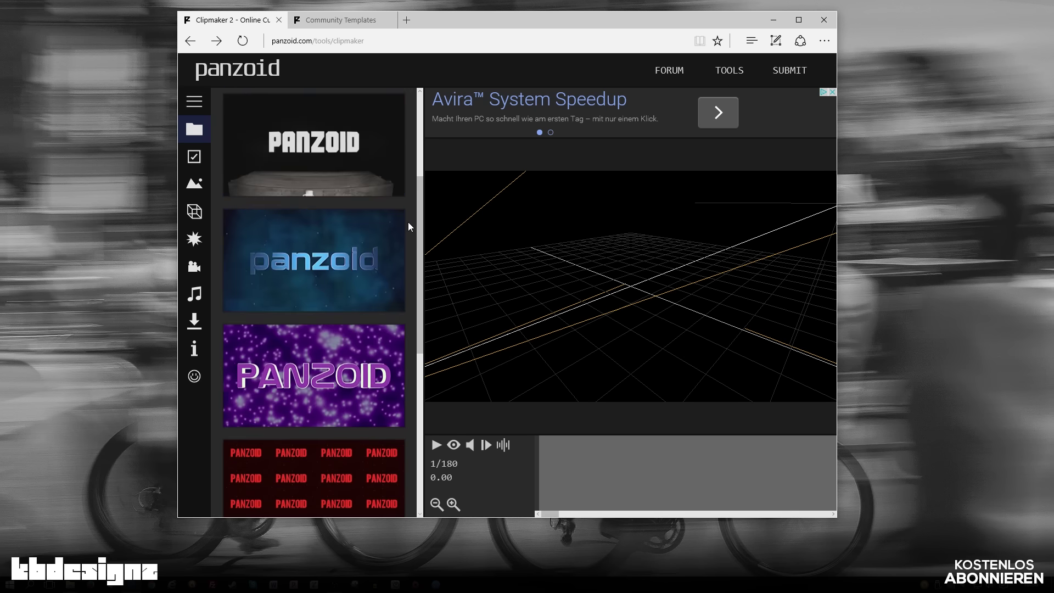
scroll(407, 222, up, 3)
scroll(410, 171, down, 6)
scroll(409, 167, down, 4)
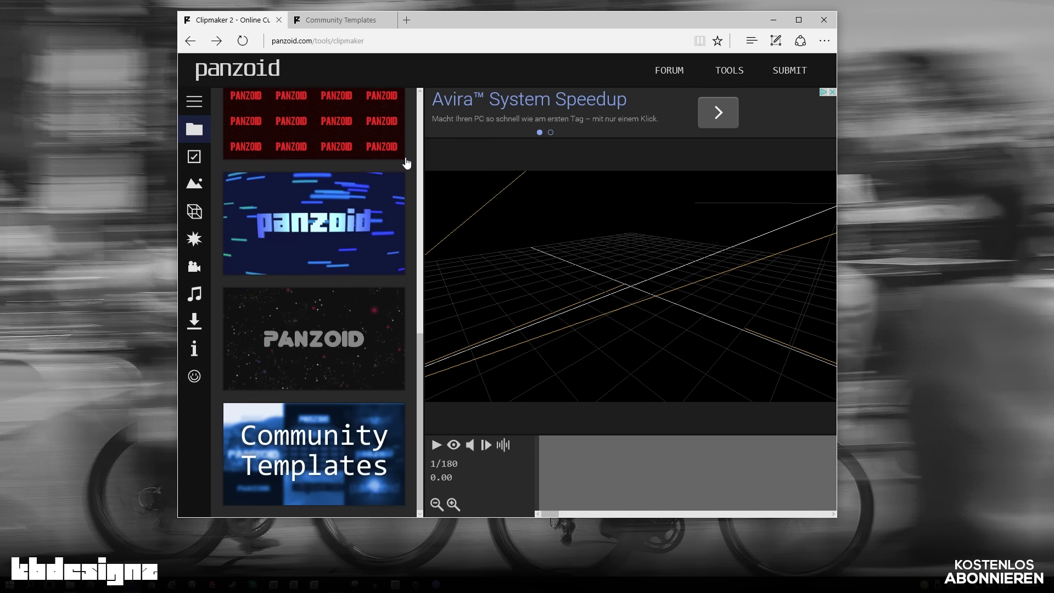
scroll(407, 163, up, 6)
scroll(407, 163, up, 3)
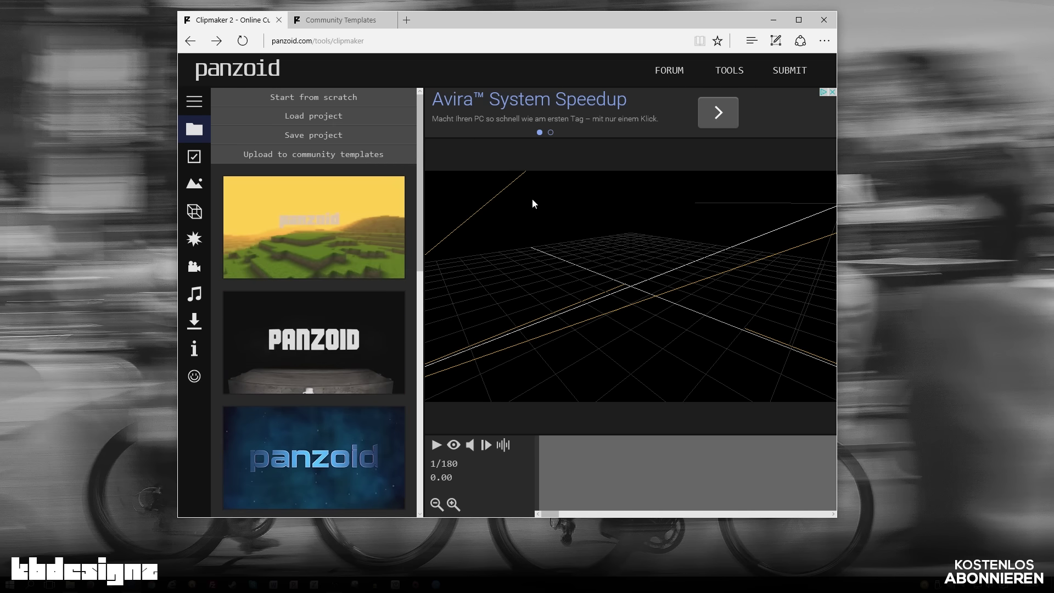
Orbit around the empty grid, start playback, and toggle the 3D preview off and on.
mouse_move(641, 265)
mouse_down()
mouse_move(612, 292)
mouse_move(590, 272)
mouse_move(627, 291)
mouse_move(730, 282)
mouse_move(797, 301)
mouse_move(656, 299)
mouse_move(591, 313)
mouse_move(534, 252)
mouse_move(482, 298)
mouse_move(668, 305)
mouse_move(689, 297)
mouse_up()
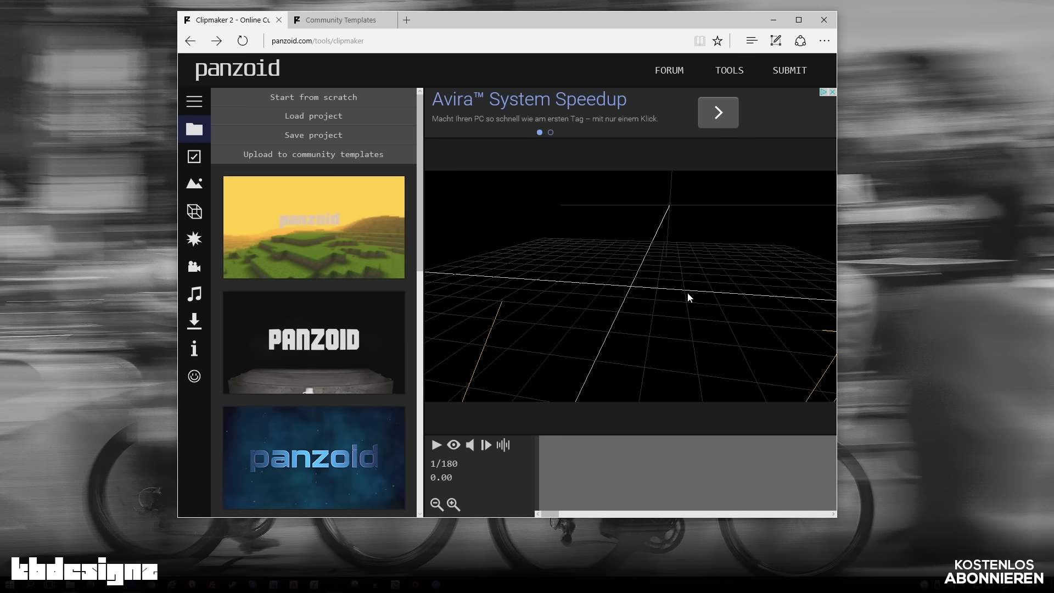
mouse_move(687, 294)
mouse_down()
mouse_move(581, 301)
mouse_move(542, 290)
mouse_move(570, 355)
mouse_move(673, 262)
mouse_move(679, 308)
mouse_move(809, 258)
mouse_move(752, 294)
mouse_move(585, 296)
mouse_up()
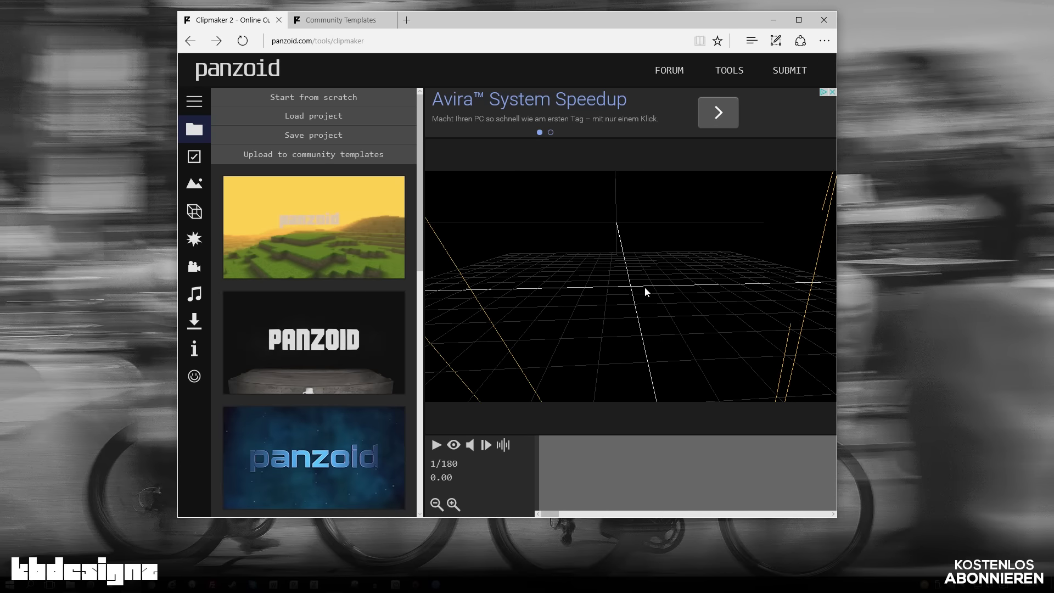
mouse_move(663, 290)
mouse_down()
mouse_move(613, 269)
mouse_move(595, 278)
mouse_up()
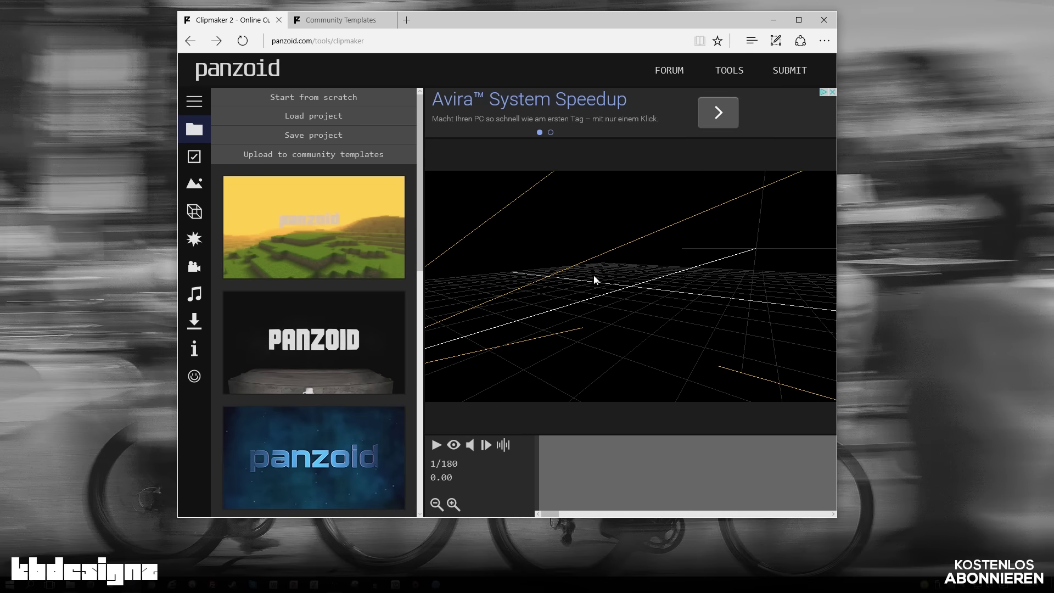
click(436, 445)
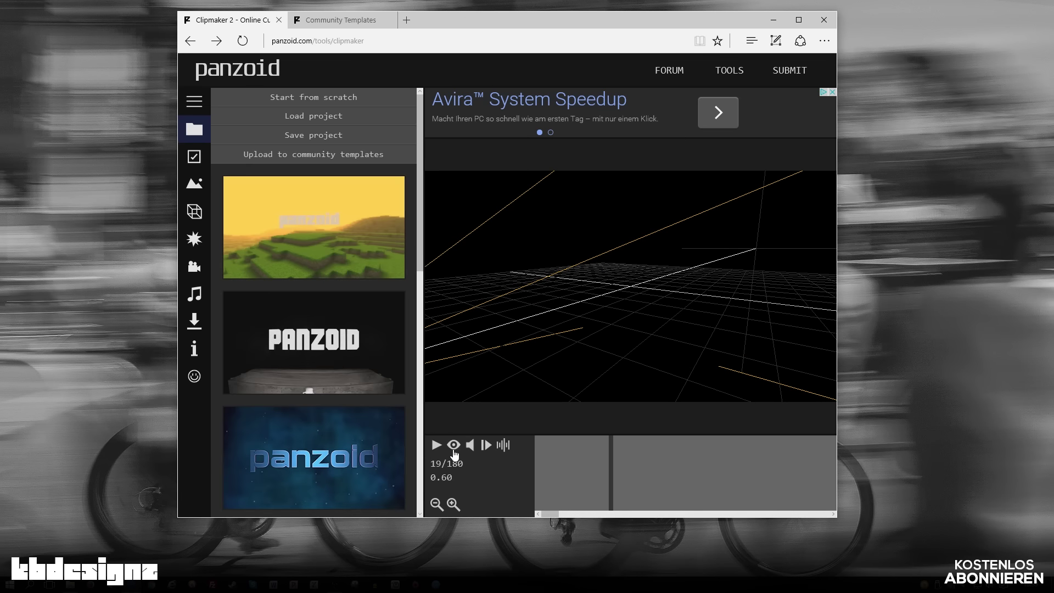
click(453, 445)
click(453, 445)
Orbit the grid again, turn on half-speed playback, and try reloading the page with F5.
mouse_move(614, 338)
mouse_down()
mouse_move(680, 336)
mouse_move(522, 346)
mouse_move(552, 349)
mouse_move(588, 329)
mouse_move(495, 336)
mouse_up()
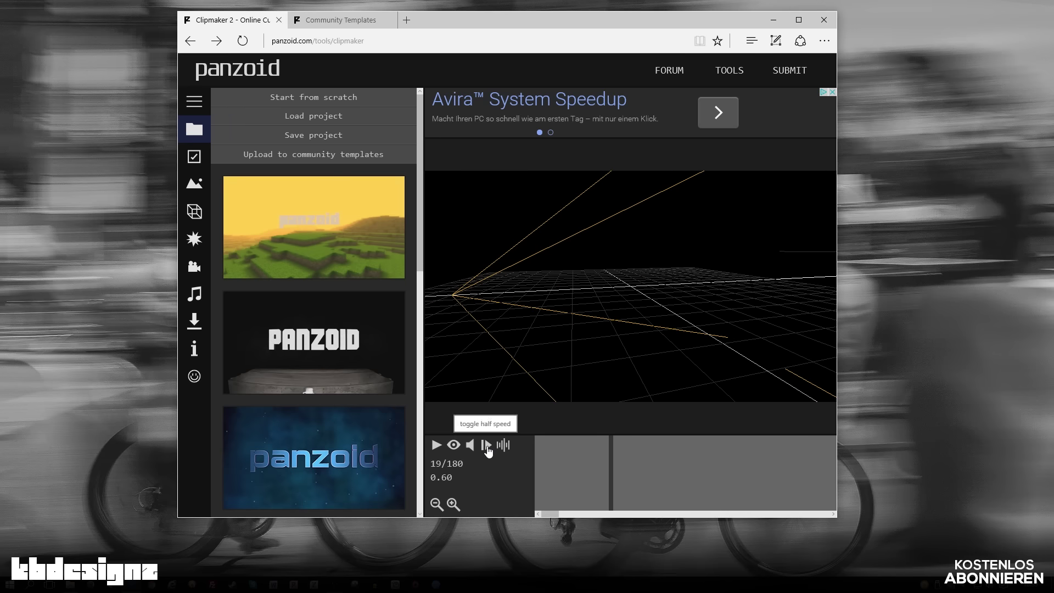
click(487, 446)
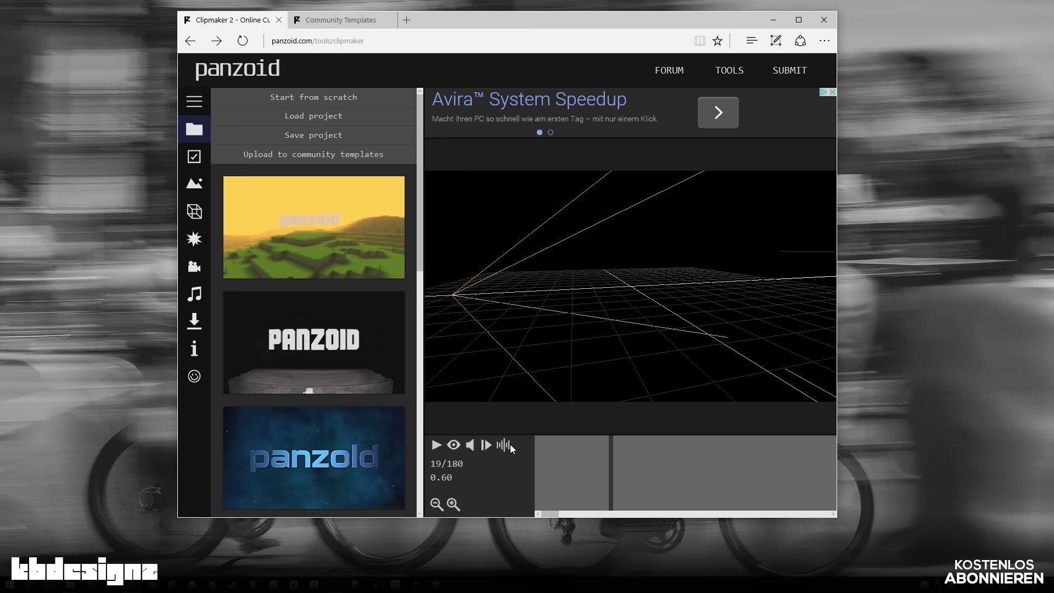
key(F5)
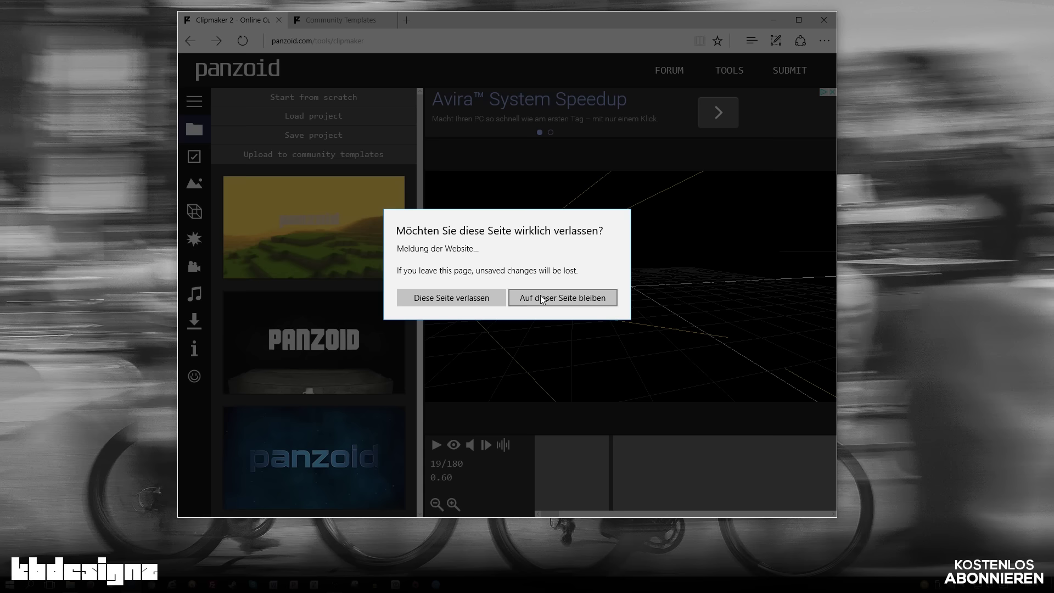
Stay on the page to keep the project, then orbit the view around the scene.
click(604, 297)
mouse_move(545, 360)
mouse_down()
mouse_move(573, 329)
mouse_move(679, 289)
mouse_move(687, 330)
mouse_move(655, 317)
mouse_up()
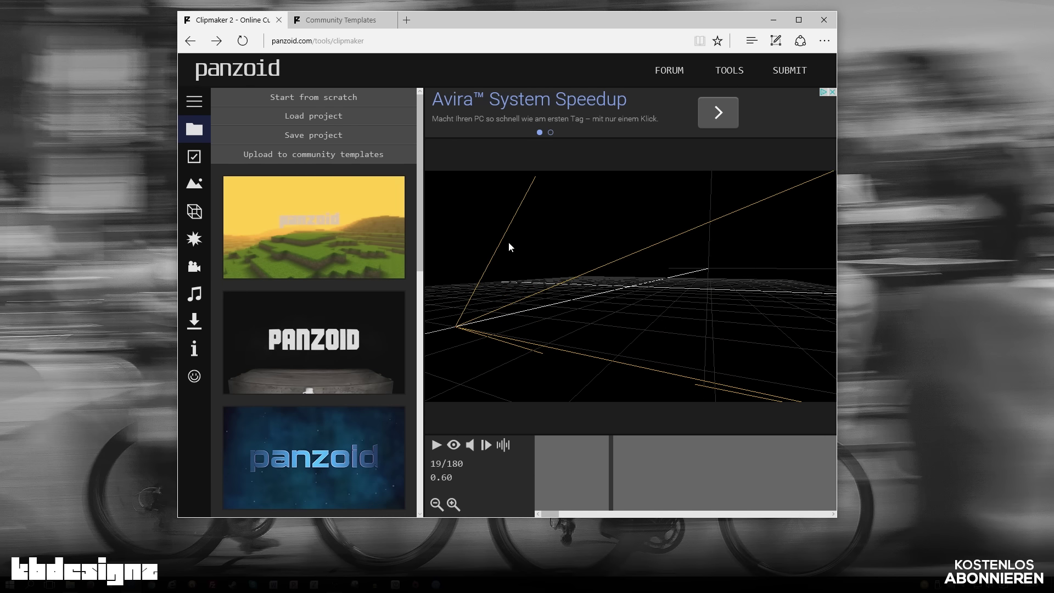
mouse_move(509, 243)
mouse_down()
mouse_move(518, 266)
mouse_move(579, 287)
mouse_move(742, 287)
mouse_move(543, 284)
mouse_move(520, 275)
mouse_up()
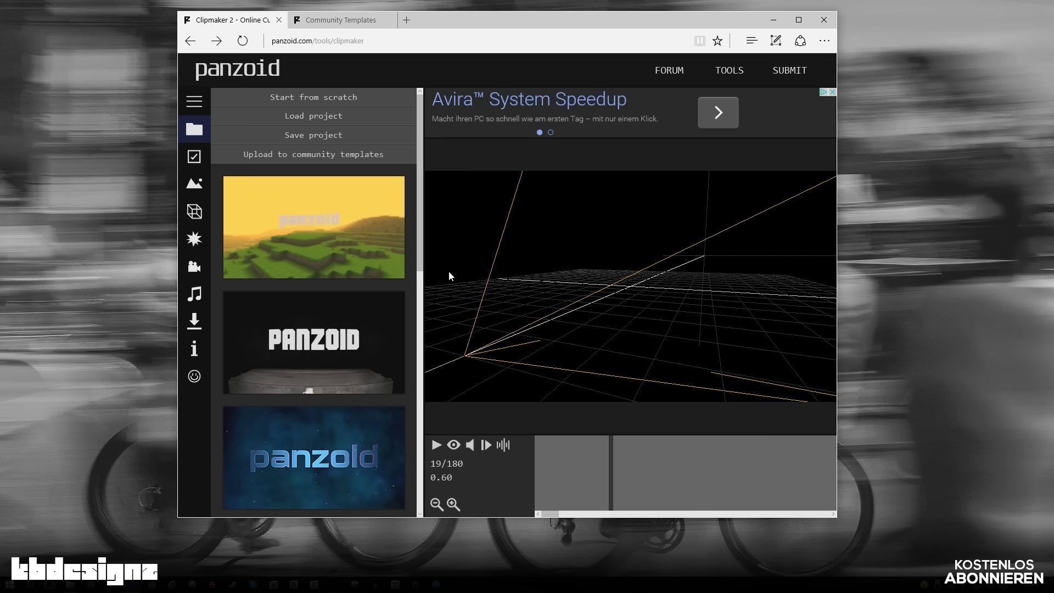
Load the yellow grassy landscape template, discarding the unsaved empty project.
scroll(400, 265, down, 3)
scroll(400, 266, up, 3)
click(367, 236)
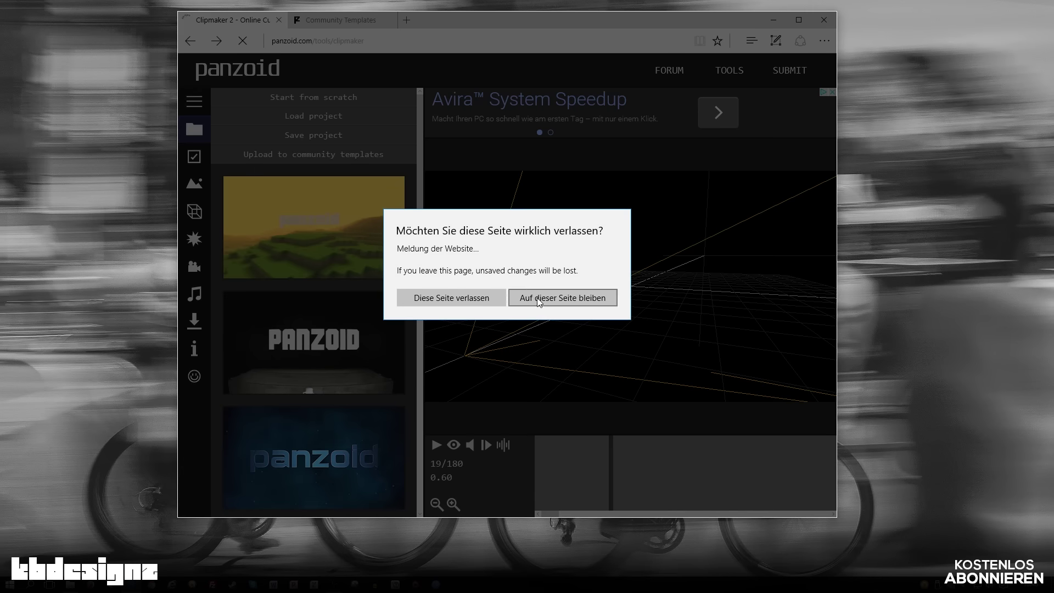
click(485, 297)
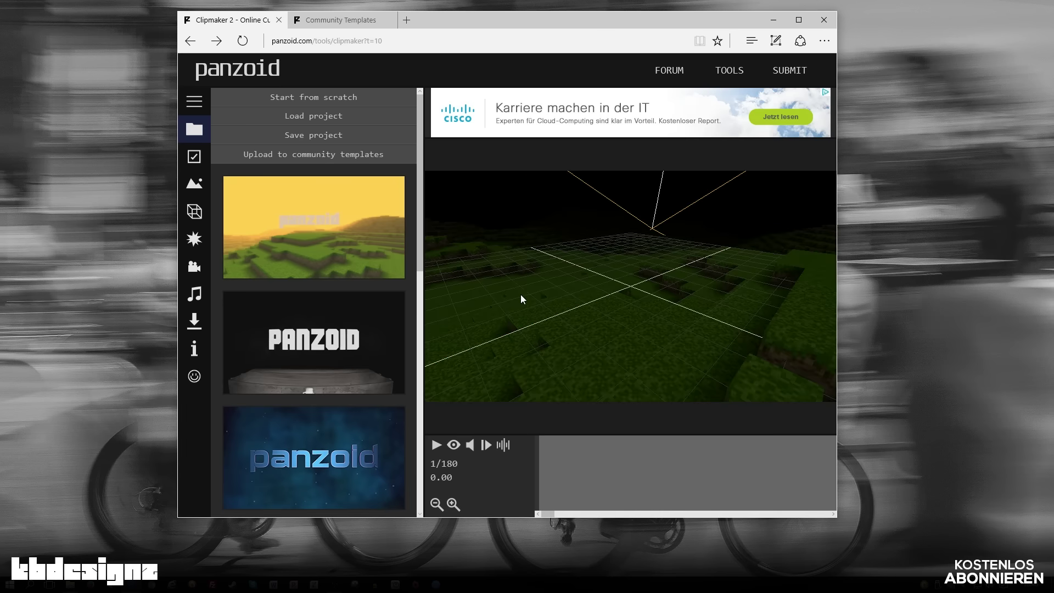
Orbit around the PANZOID text and play the template clip, pausing at frame 131.
mouse_move(522, 298)
mouse_down()
mouse_move(828, 285)
mouse_move(810, 286)
mouse_up()
mouse_move(708, 298)
mouse_down()
mouse_move(529, 304)
mouse_move(765, 324)
mouse_move(706, 306)
mouse_move(726, 307)
mouse_move(656, 305)
mouse_move(726, 305)
mouse_move(564, 311)
mouse_move(549, 329)
mouse_up()
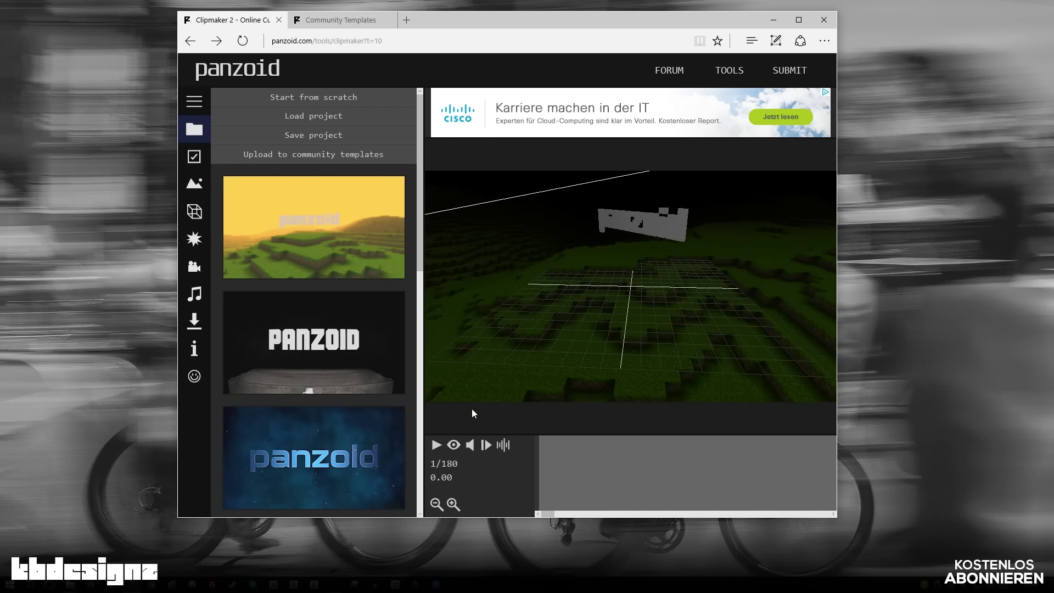
click(435, 445)
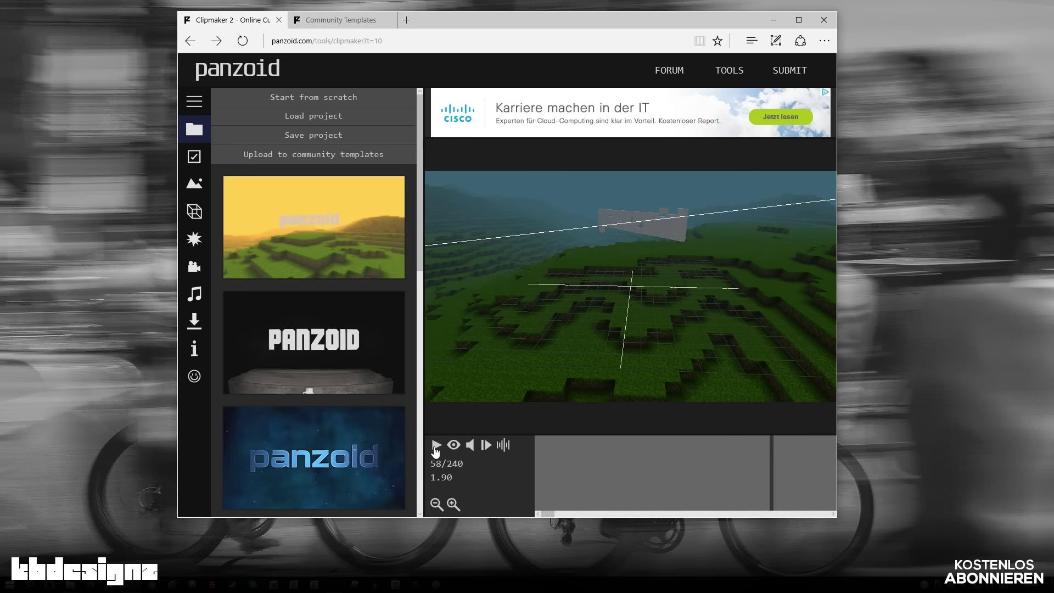
click(436, 446)
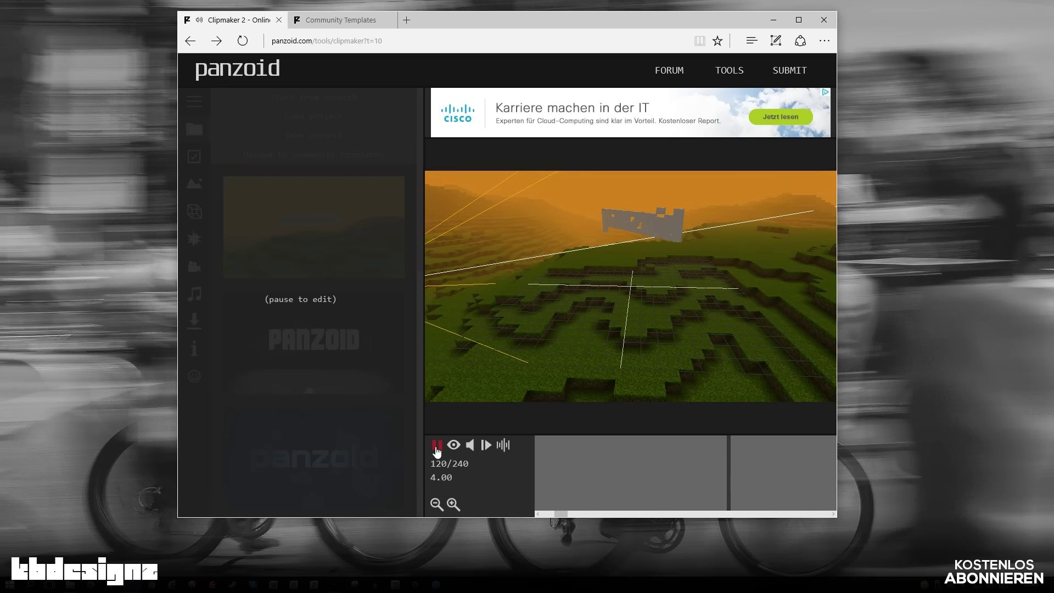
click(436, 446)
mouse_move(603, 299)
mouse_down()
mouse_move(726, 305)
mouse_move(829, 290)
mouse_up()
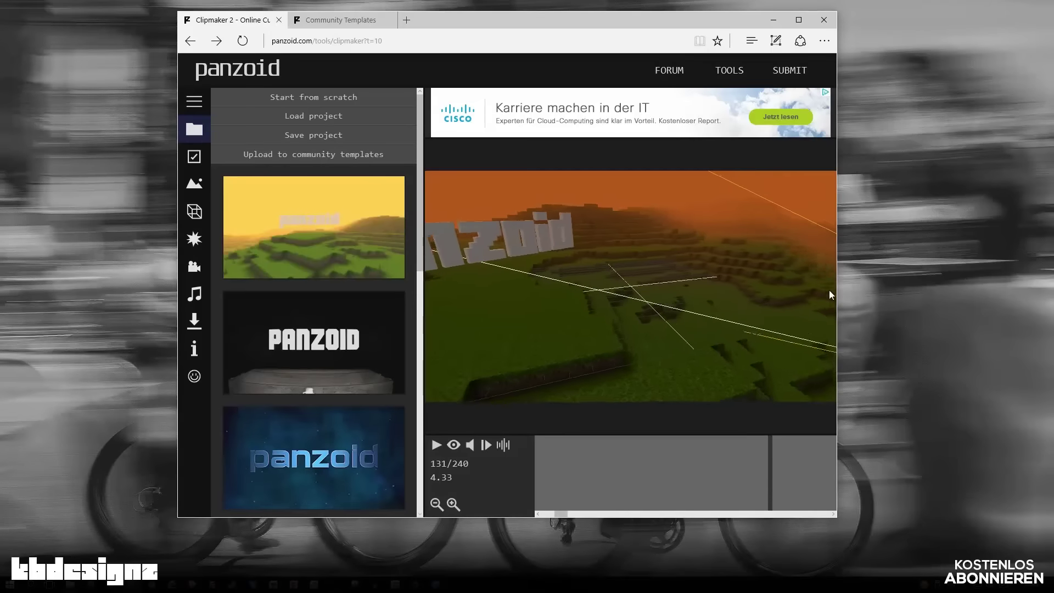
mouse_move(618, 304)
mouse_down()
mouse_move(476, 293)
mouse_move(509, 311)
mouse_move(566, 294)
mouse_up()
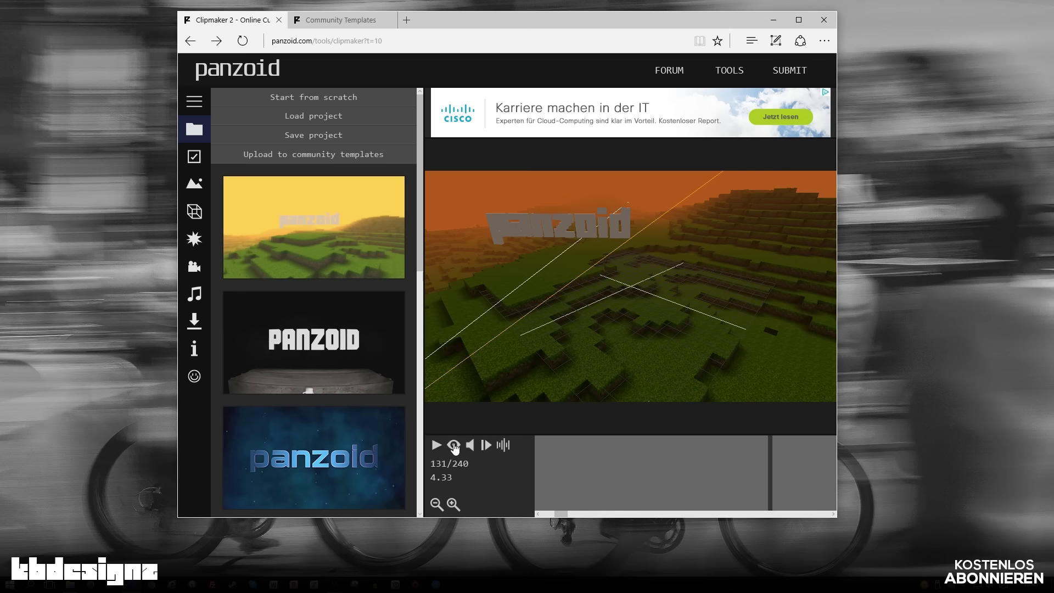
In the rendered camera view, jump back to frame 74 and play, then orbit the free camera over the landscape.
click(454, 445)
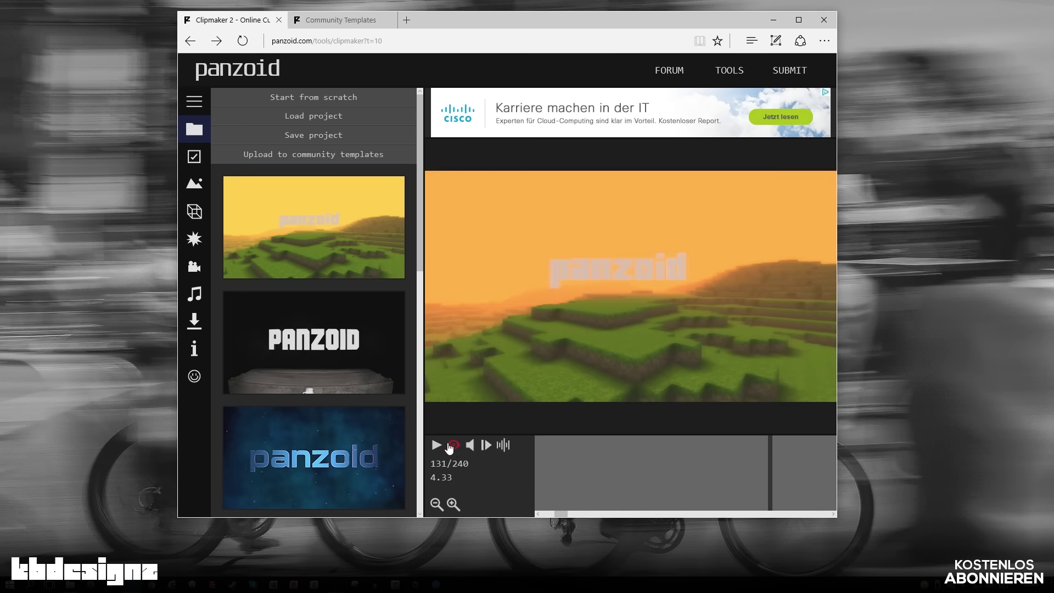
drag(552, 448, 517, 449)
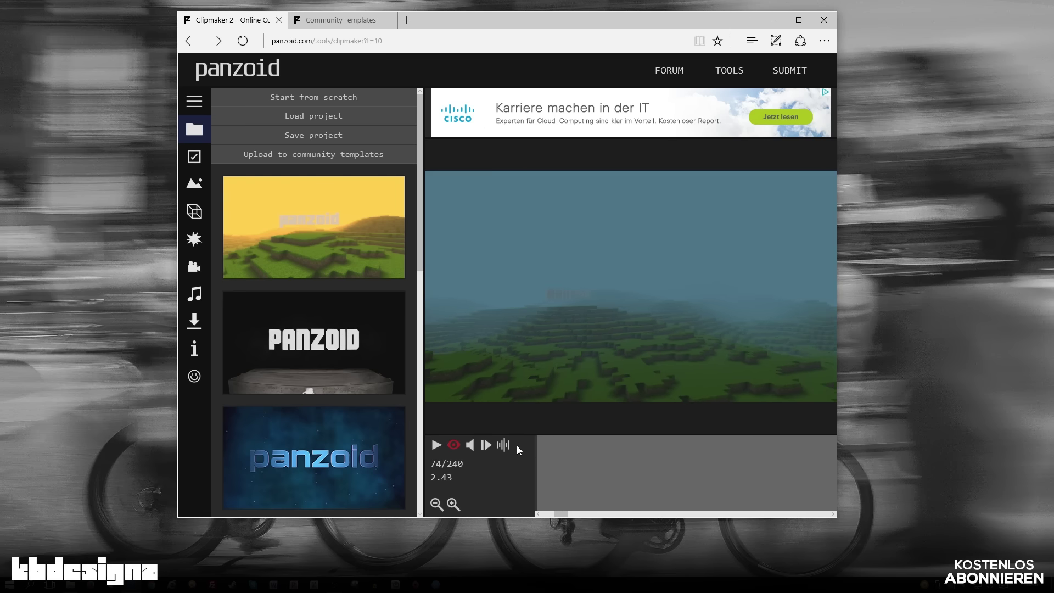
click(436, 445)
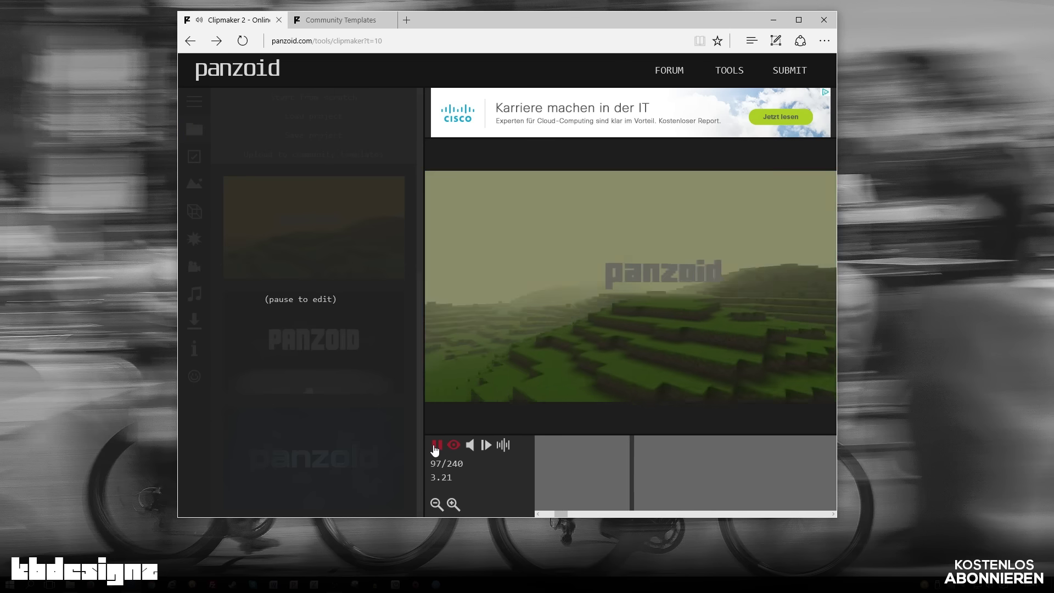
click(436, 445)
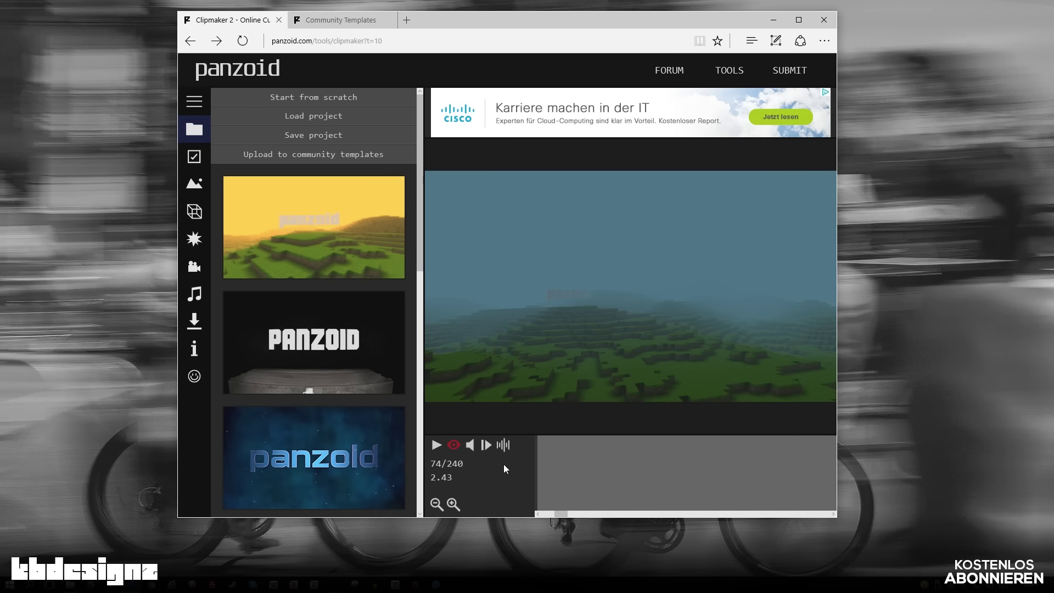
click(453, 445)
drag(558, 325, 852, 245)
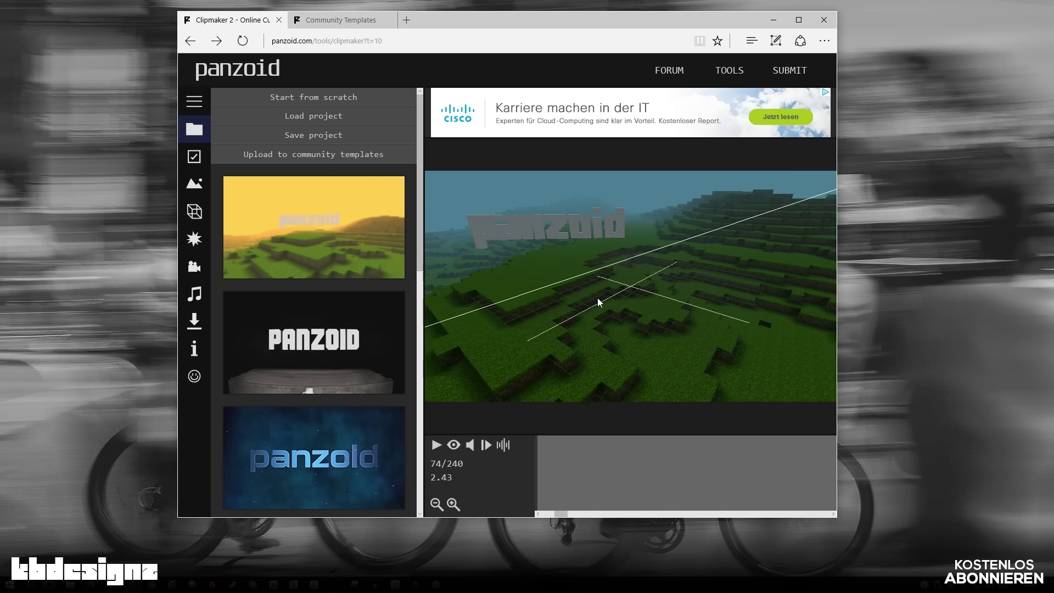
mouse_move(761, 288)
mouse_down()
mouse_move(481, 338)
mouse_move(528, 272)
mouse_move(705, 251)
mouse_move(739, 289)
mouse_move(725, 277)
mouse_up()
mouse_move(588, 325)
mouse_down()
mouse_move(463, 332)
mouse_move(472, 291)
mouse_move(462, 319)
mouse_move(442, 314)
mouse_move(529, 316)
mouse_move(528, 277)
mouse_move(502, 307)
mouse_move(488, 299)
mouse_up()
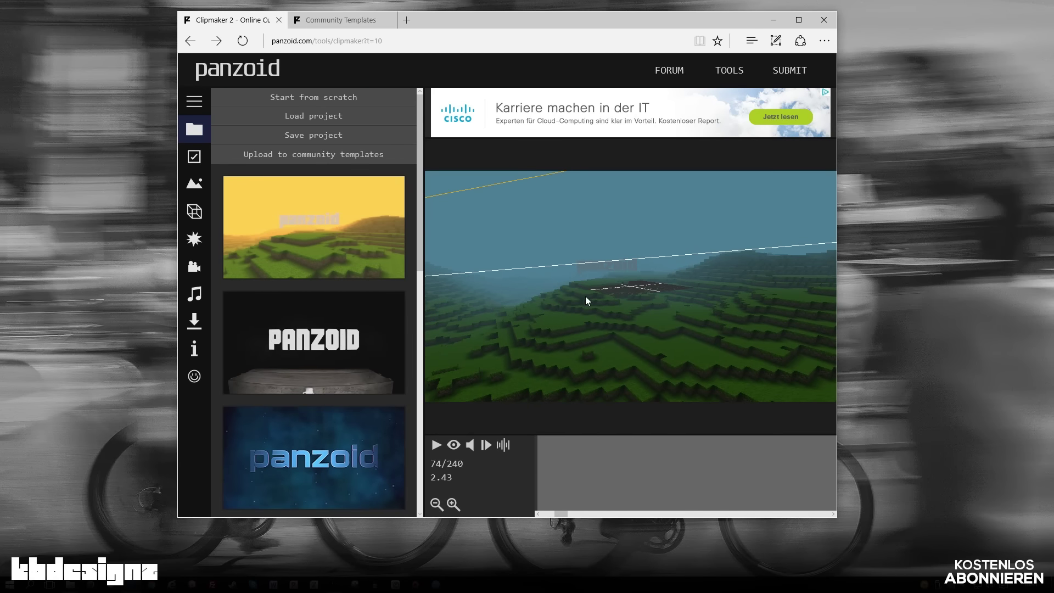
Zoom into the preview and rotate the camera so the horizon is level.
scroll(585, 295, up, 5)
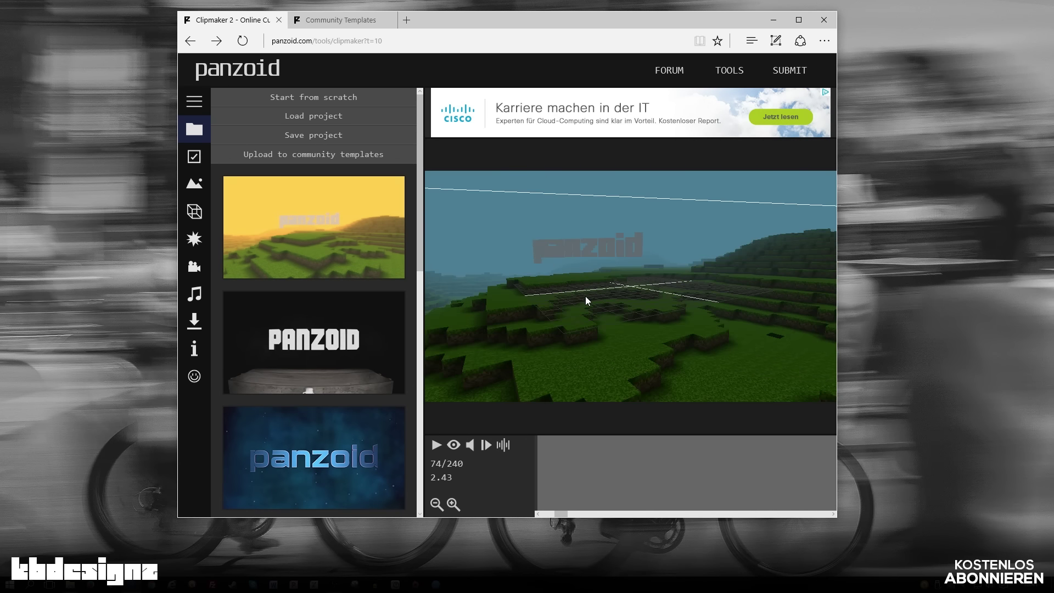
scroll(585, 297, up, 1)
scroll(586, 297, up, 1)
scroll(586, 297, up, 1)
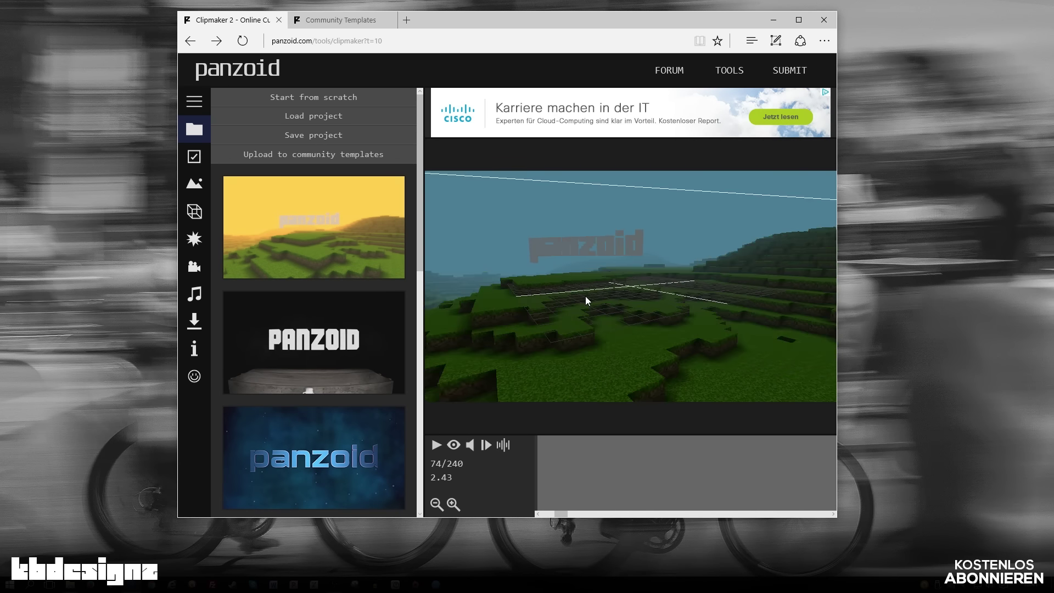
mouse_move(585, 297)
mouse_down()
mouse_move(592, 266)
mouse_move(492, 283)
mouse_up()
Scroll the template list down and open the Community Templates gallery.
scroll(371, 321, down, 6)
scroll(371, 320, down, 4)
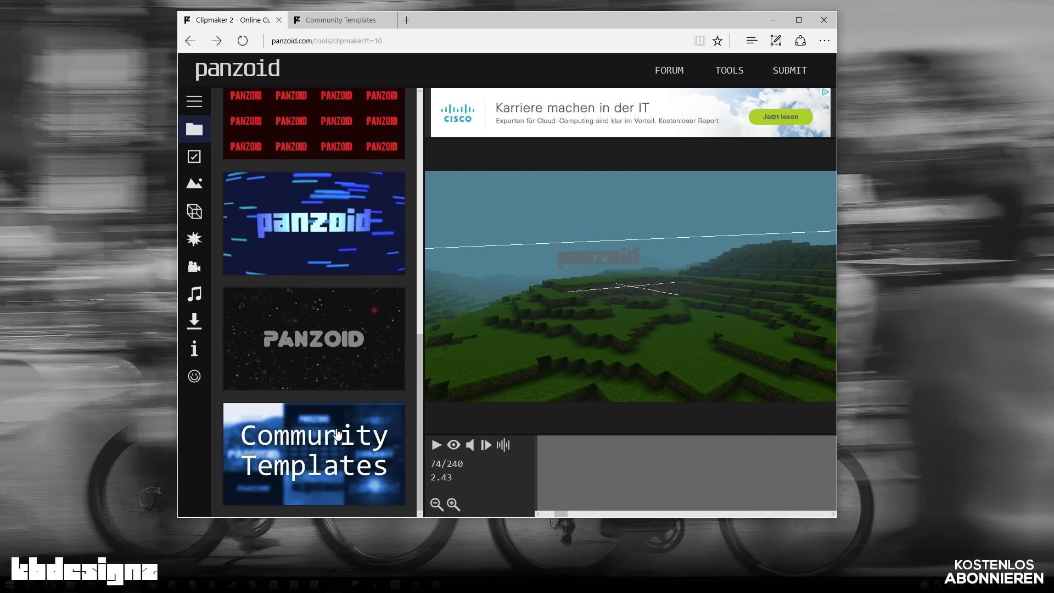
click(337, 22)
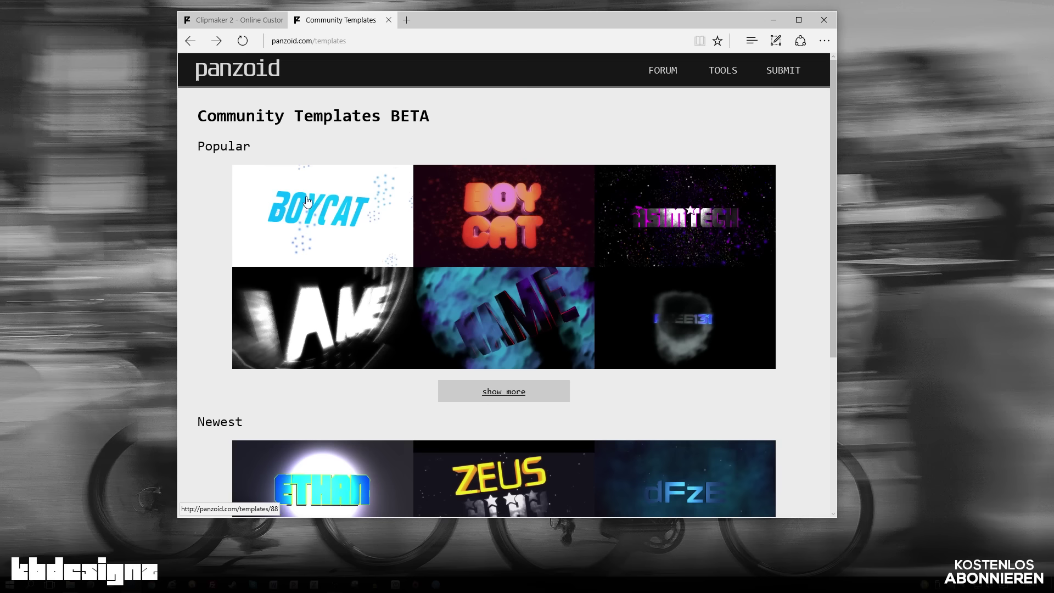
Show more popular templates and open the purple particle Epic Pink Intro / Rio template in Clipmaker.
click(508, 393)
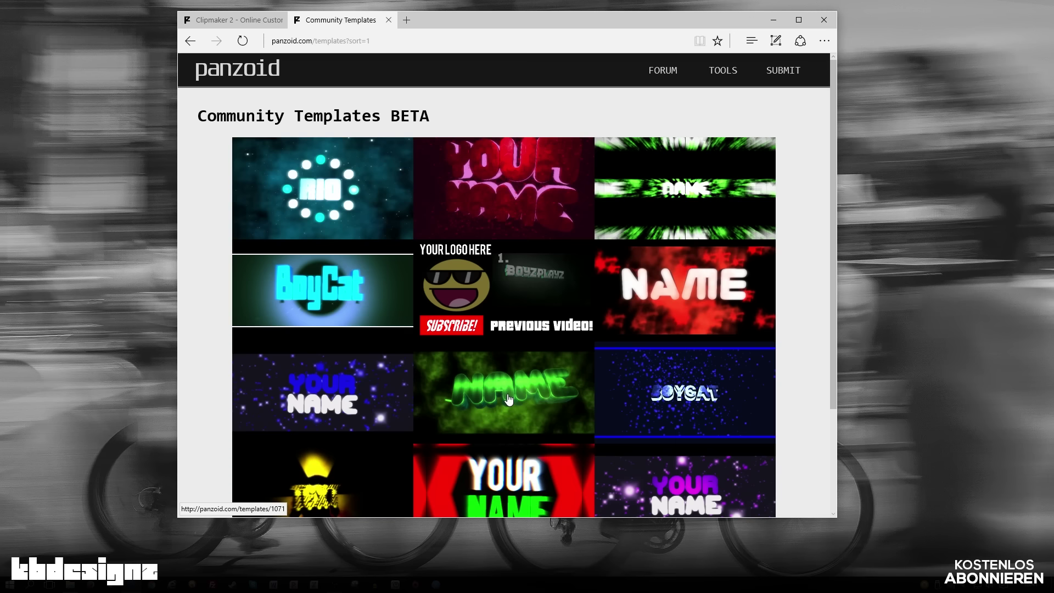
scroll(509, 398, down, 3)
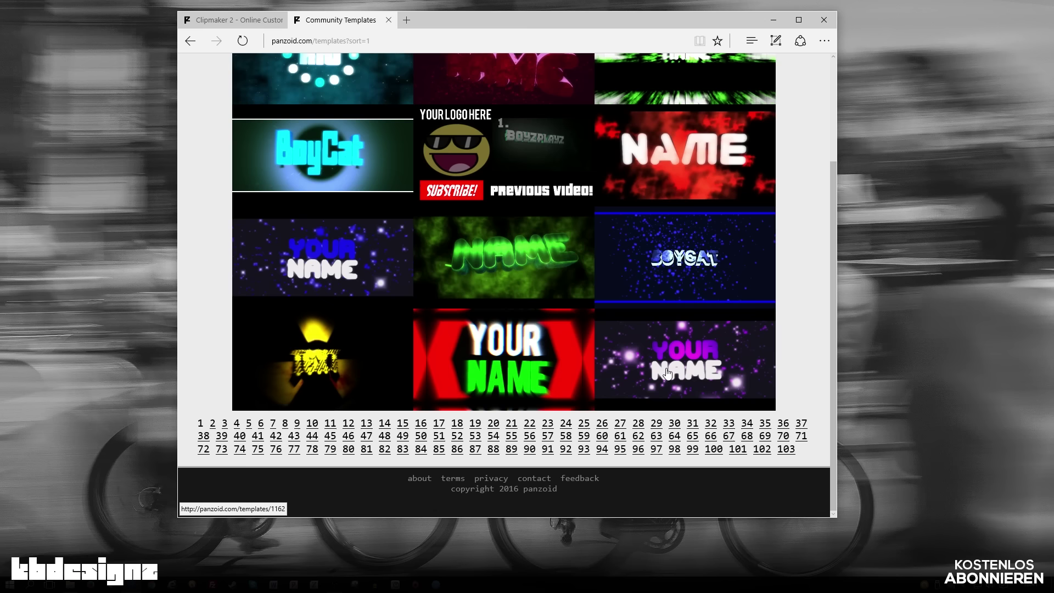
scroll(679, 374, up, 5)
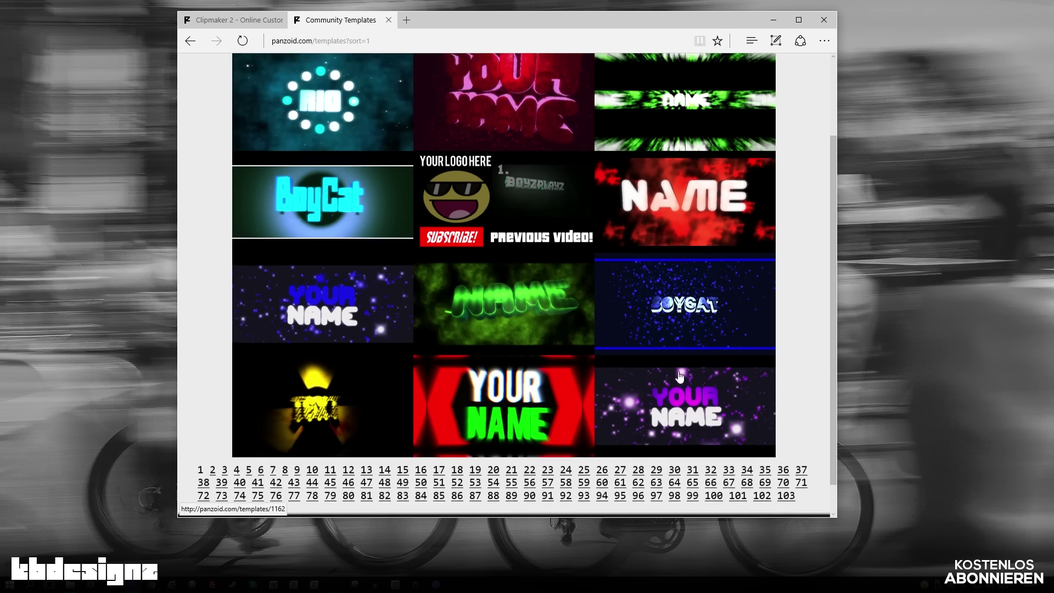
scroll(677, 373, down, 5)
click(674, 372)
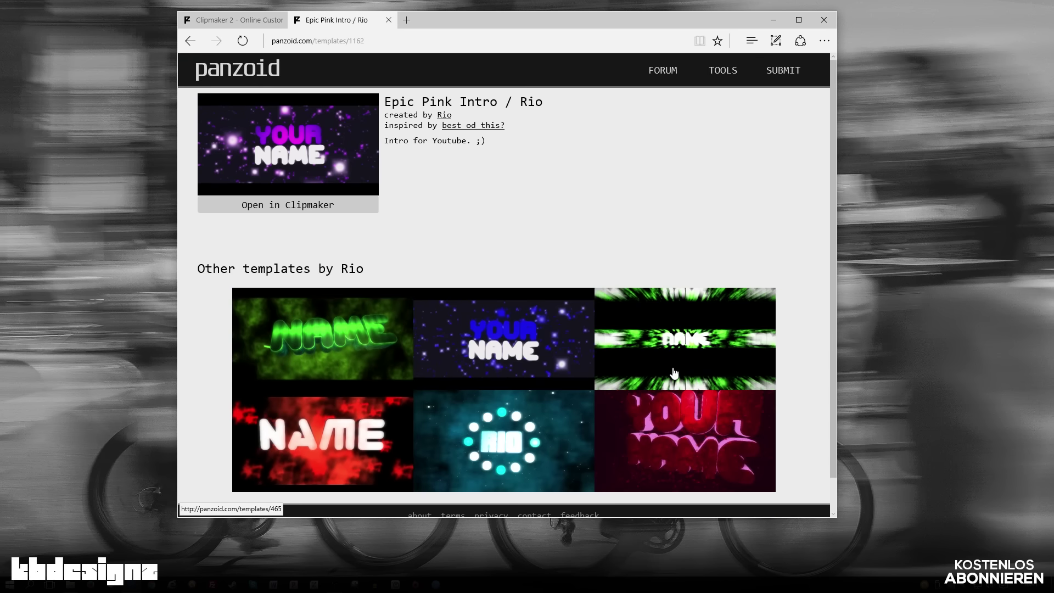
click(314, 211)
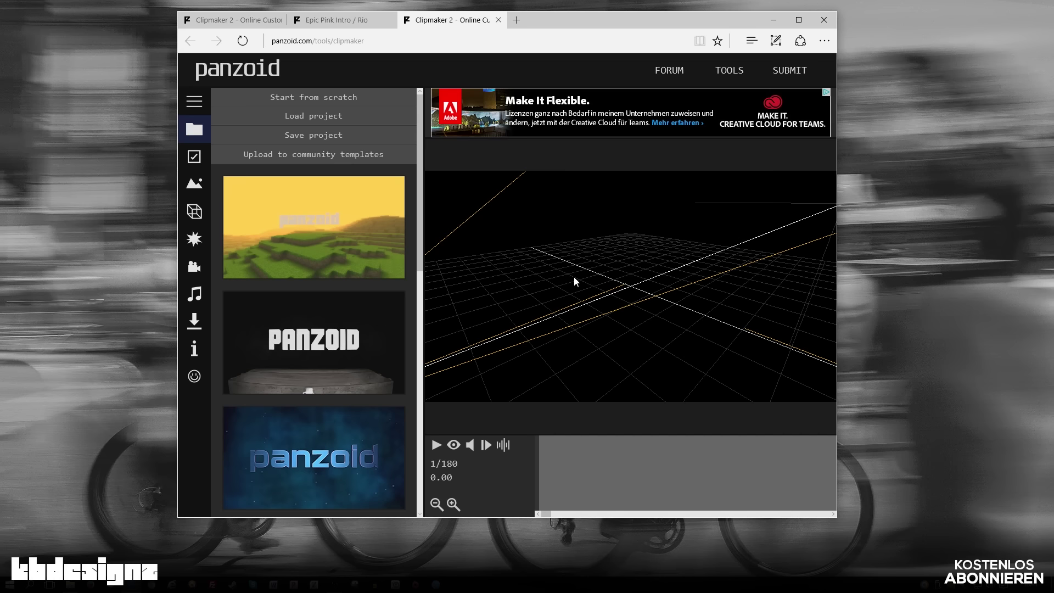
Play the purple intro, then replay it from frame 221 and pause around frame 275.
click(436, 446)
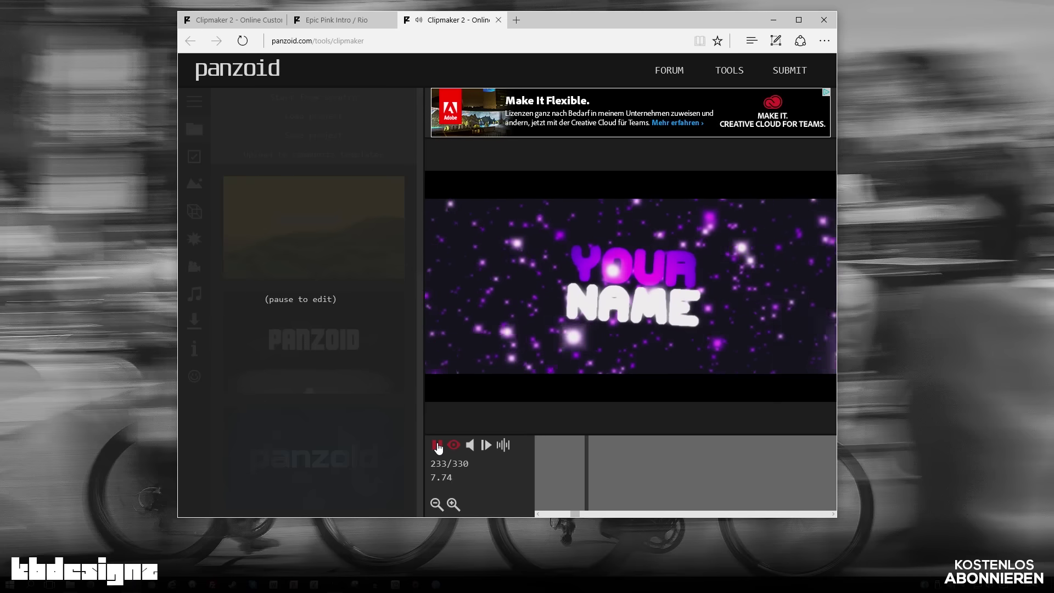
click(437, 444)
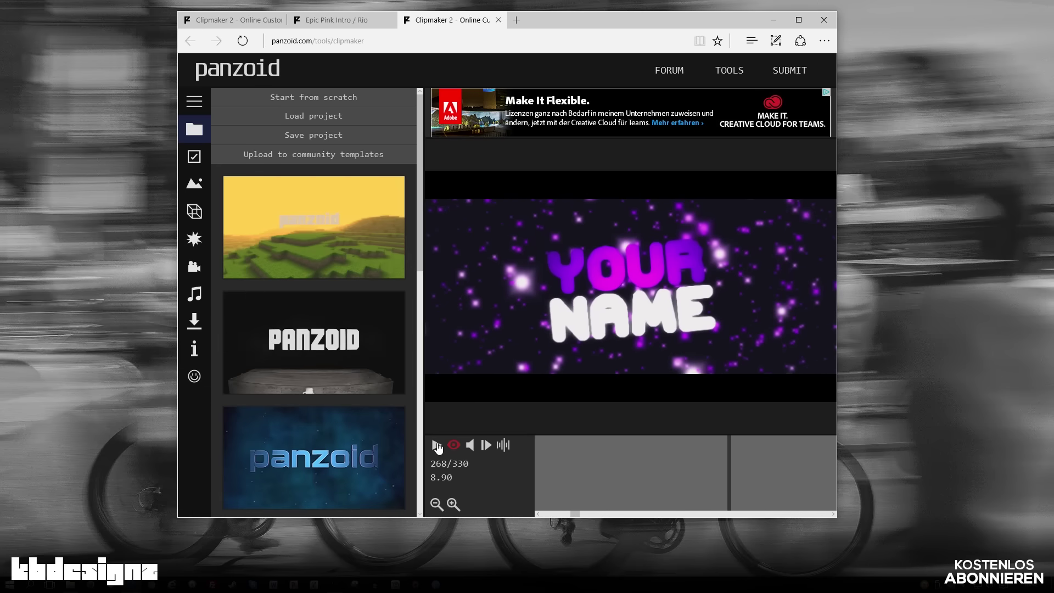
drag(551, 445, 522, 449)
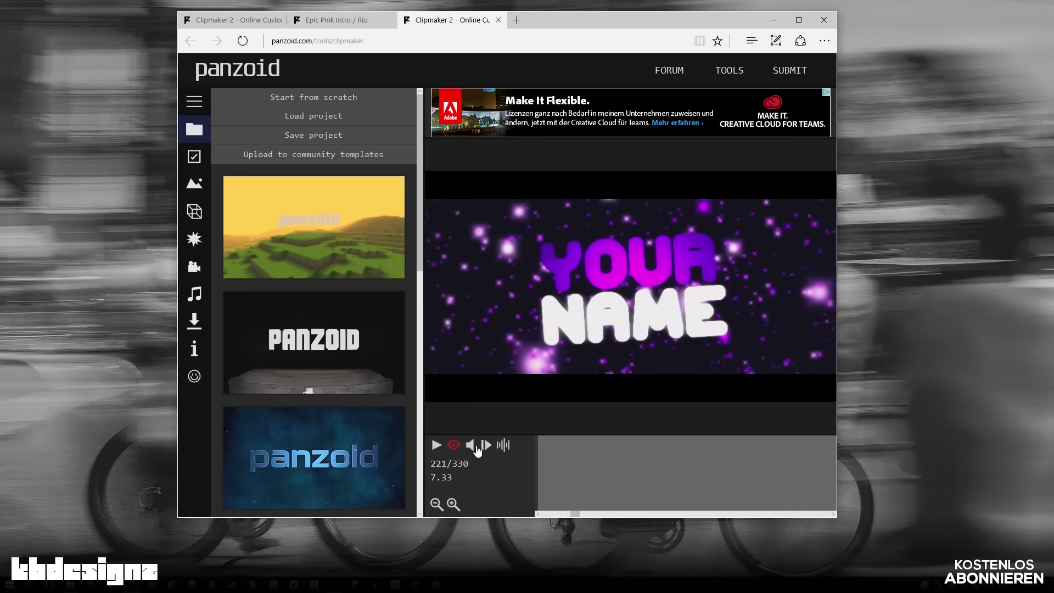
click(437, 445)
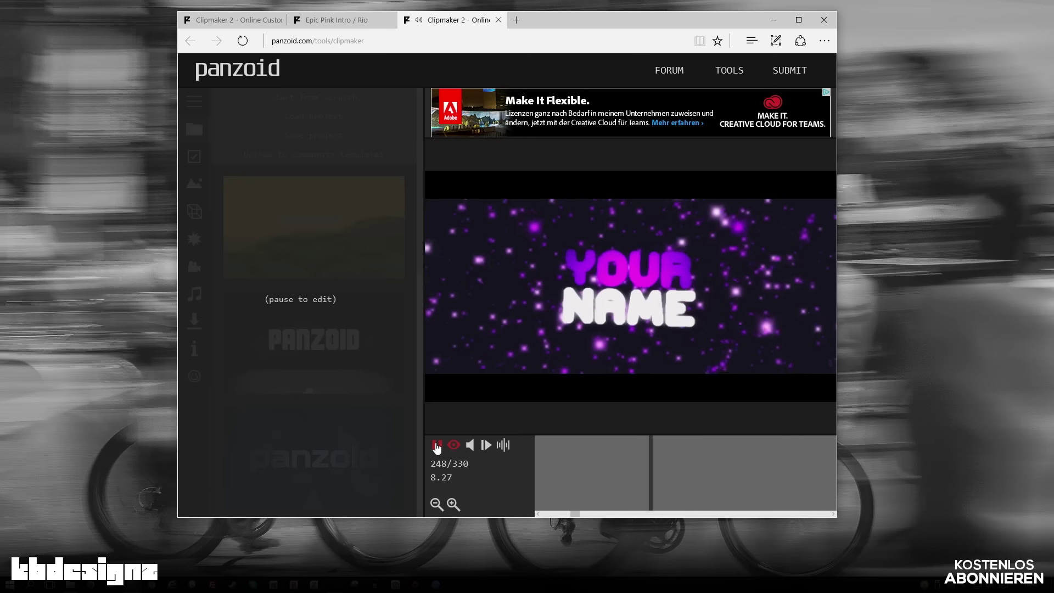
click(444, 445)
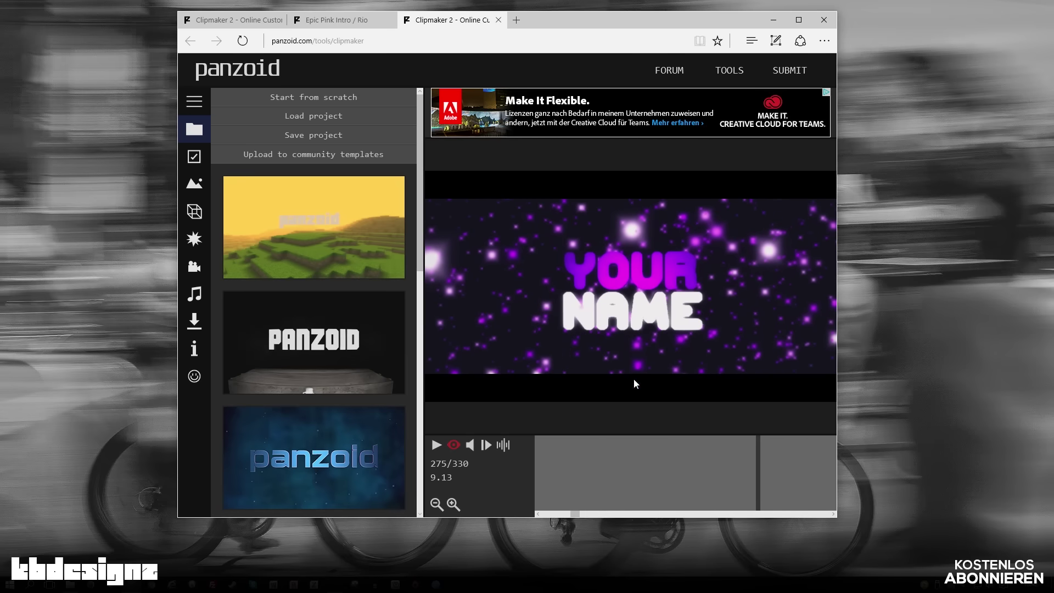
Scrub to frame 289 and back to 269, play the rendered preview, and scroll the template panel.
drag(588, 452, 817, 469)
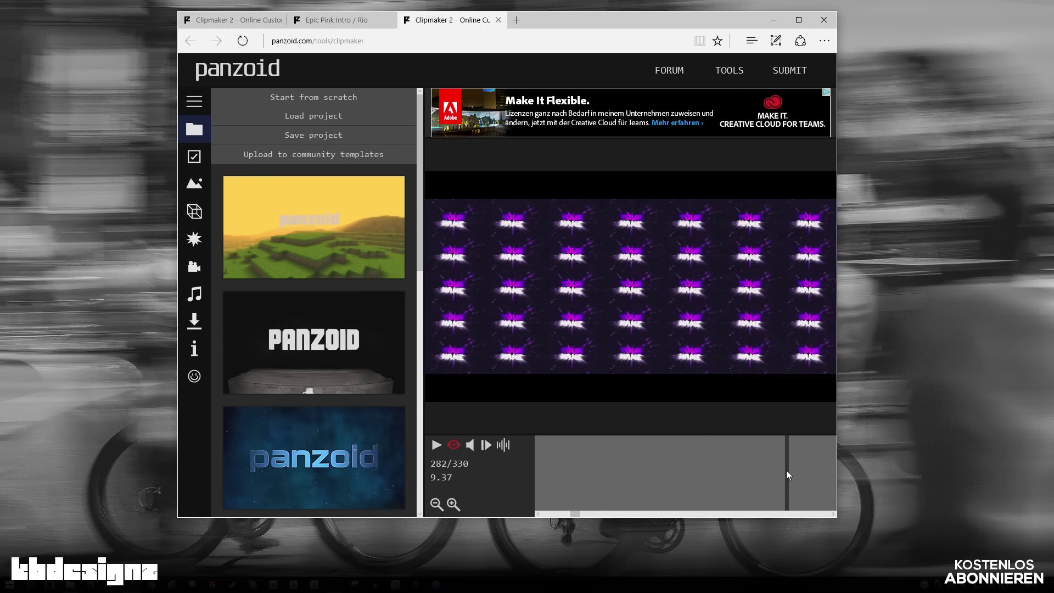
drag(817, 468, 733, 469)
click(452, 446)
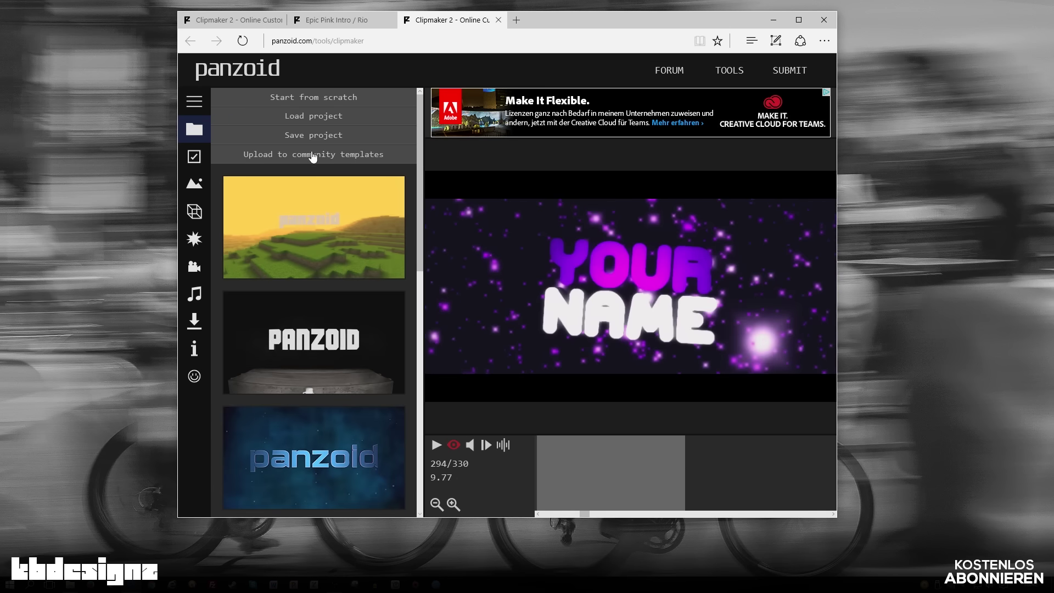
scroll(313, 156, down, 5)
scroll(315, 454, down, 5)
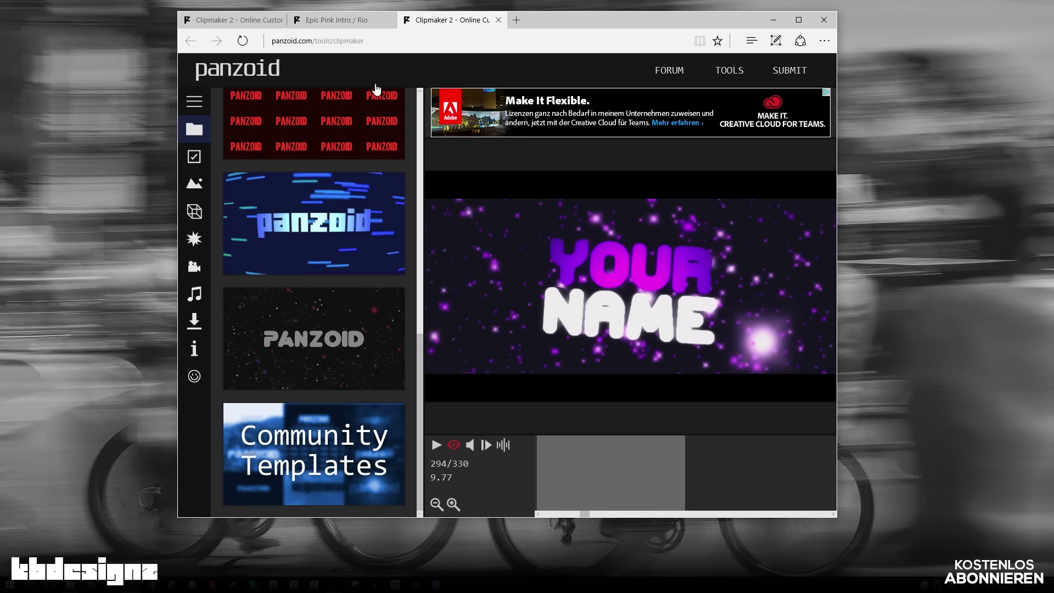
Go back to the community templates and open the red Rio/Coll Red Intro template in Clipmaker.
click(343, 21)
key(alt+Left)
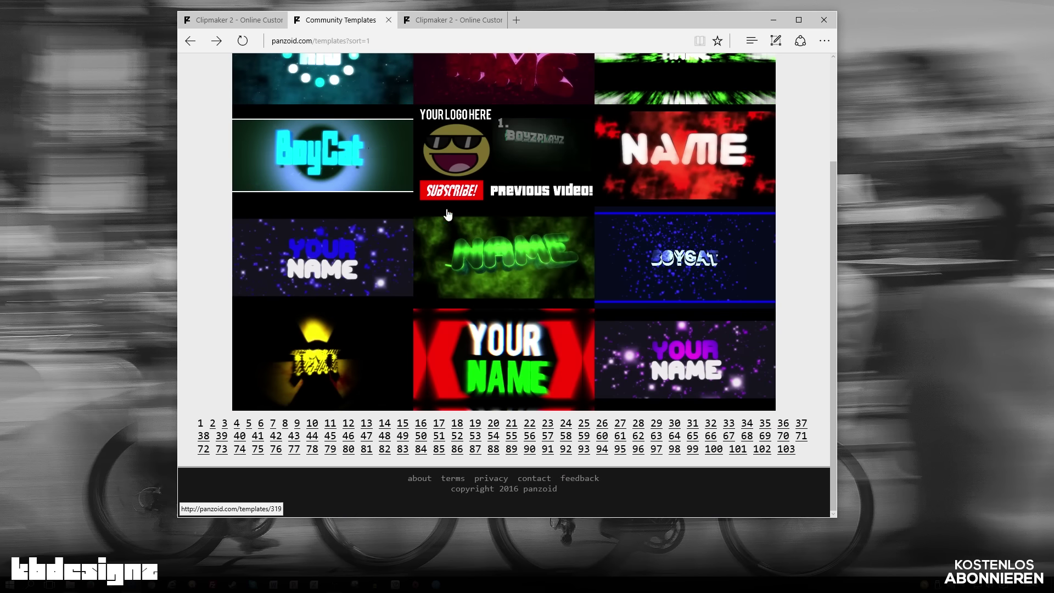
click(435, 205)
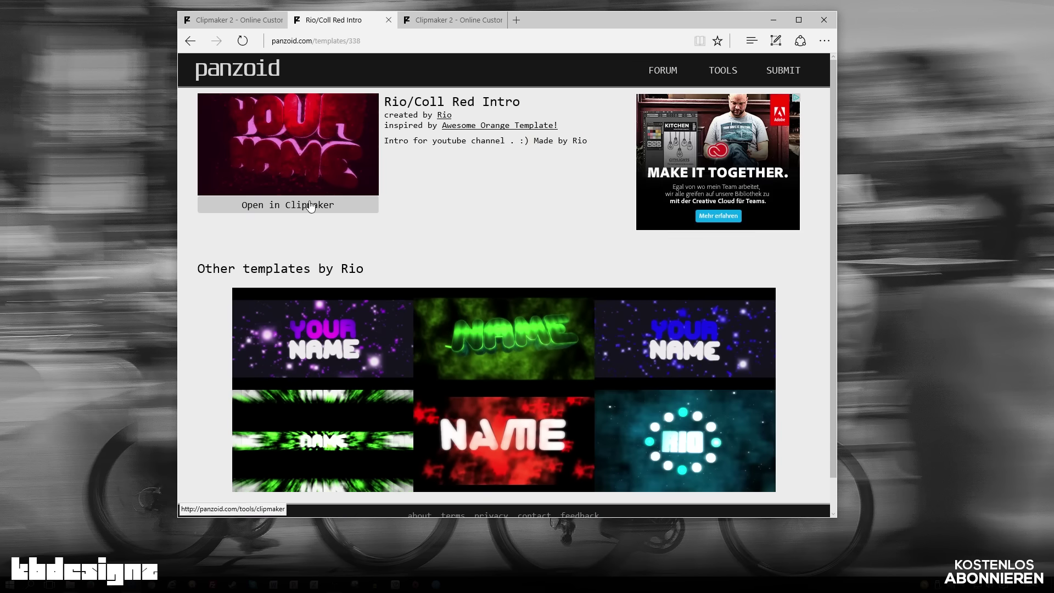
click(310, 206)
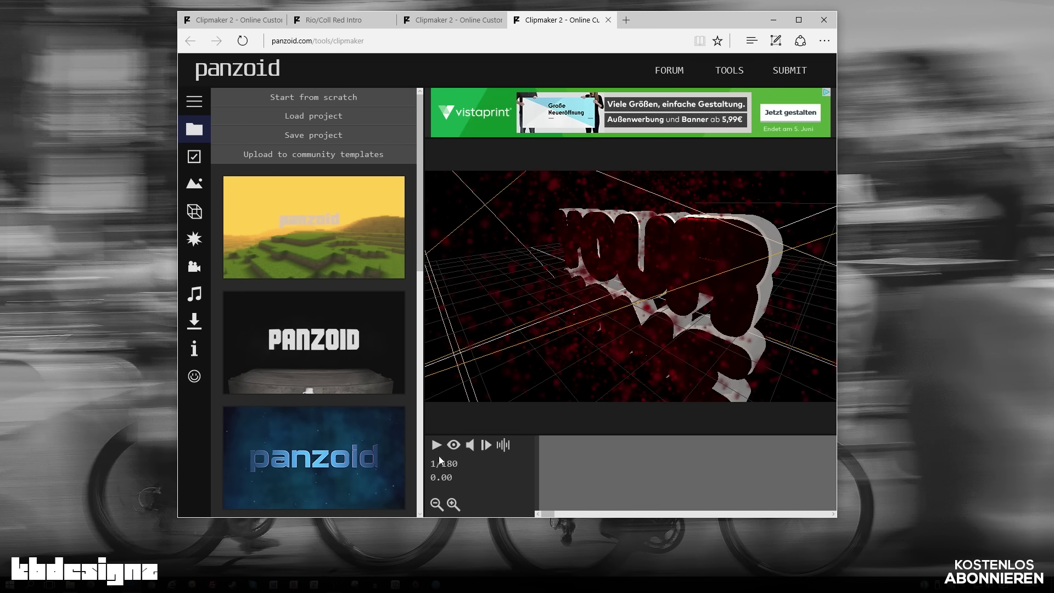
Play the red YOUR NAME intro in the rendered view to near its end, then return to the purple intro tab.
click(452, 446)
click(437, 445)
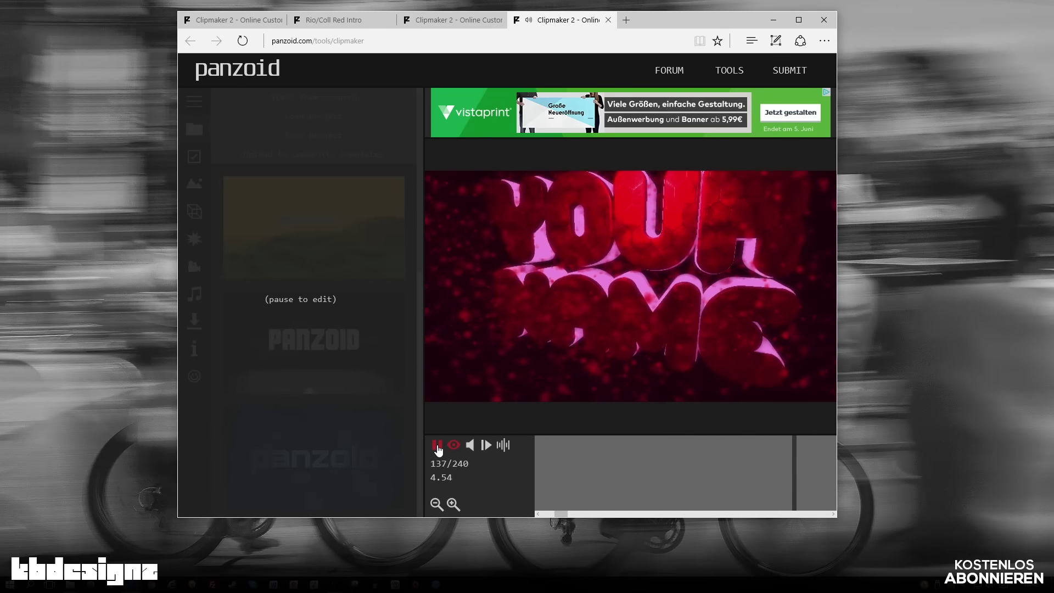
click(437, 445)
click(437, 445)
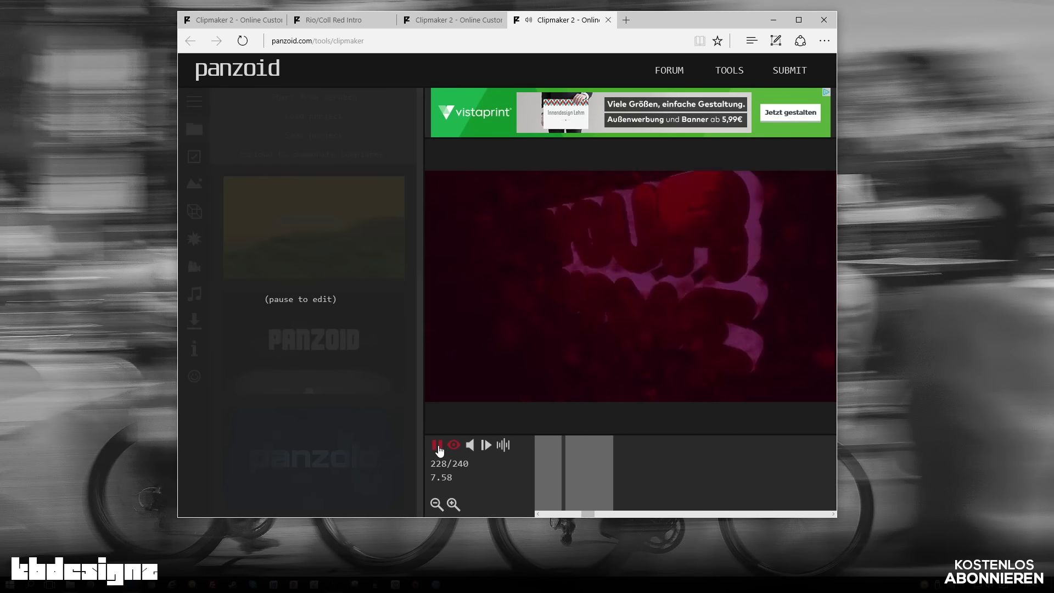
click(437, 445)
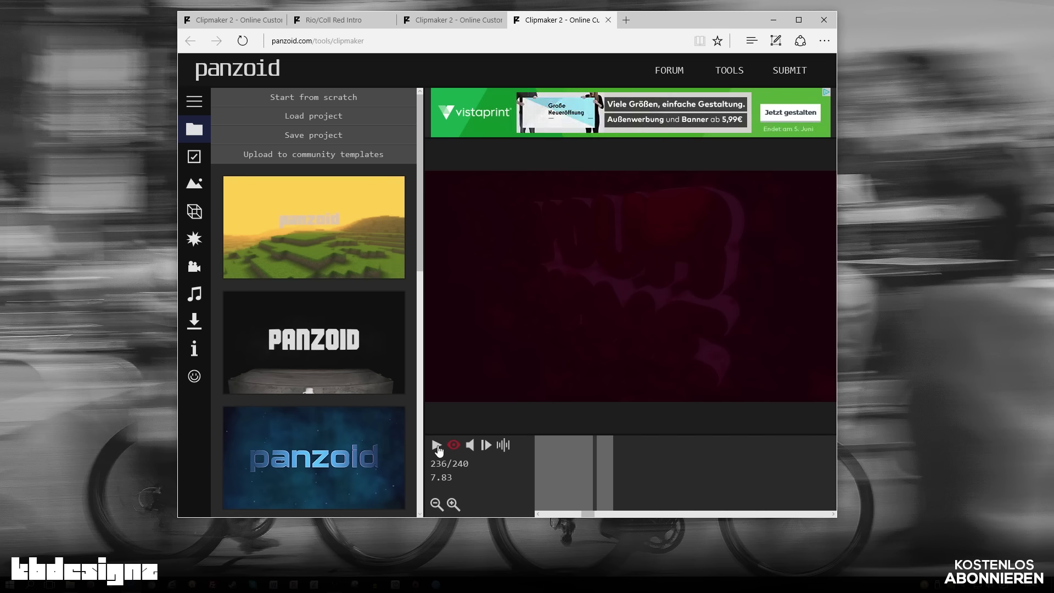
click(442, 22)
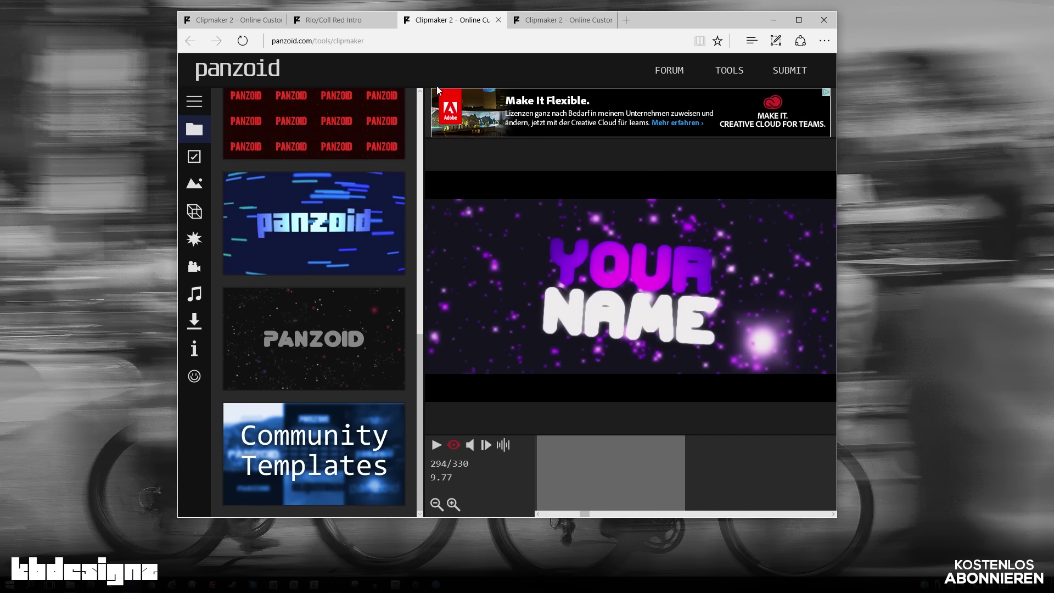
Return to the community templates list, show more, and open the blue YOUR NAME template in Clipmaker.
click(346, 21)
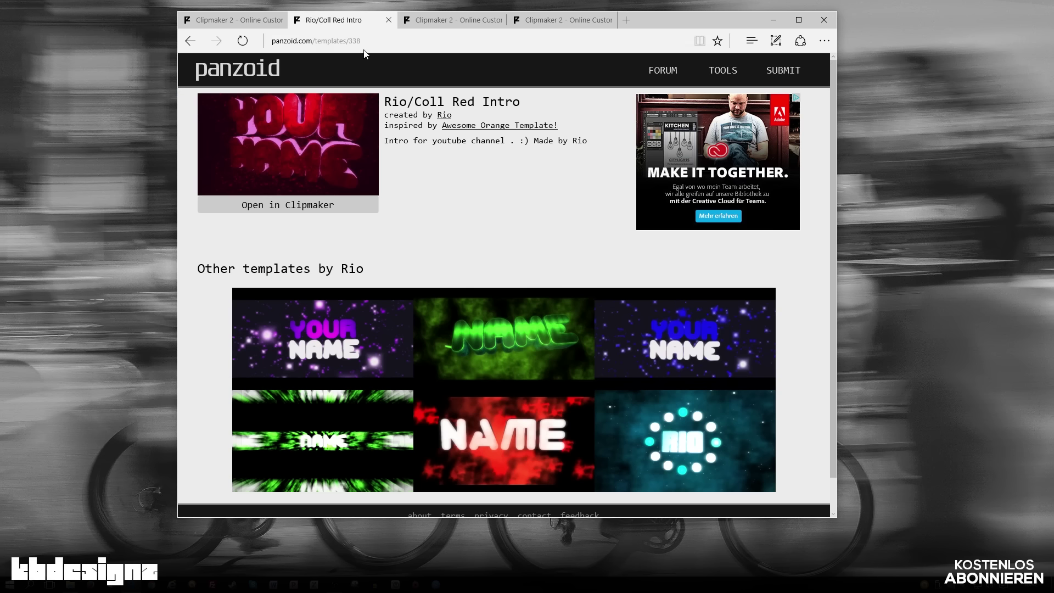
key(alt+Left)
scroll(482, 224, down, 3)
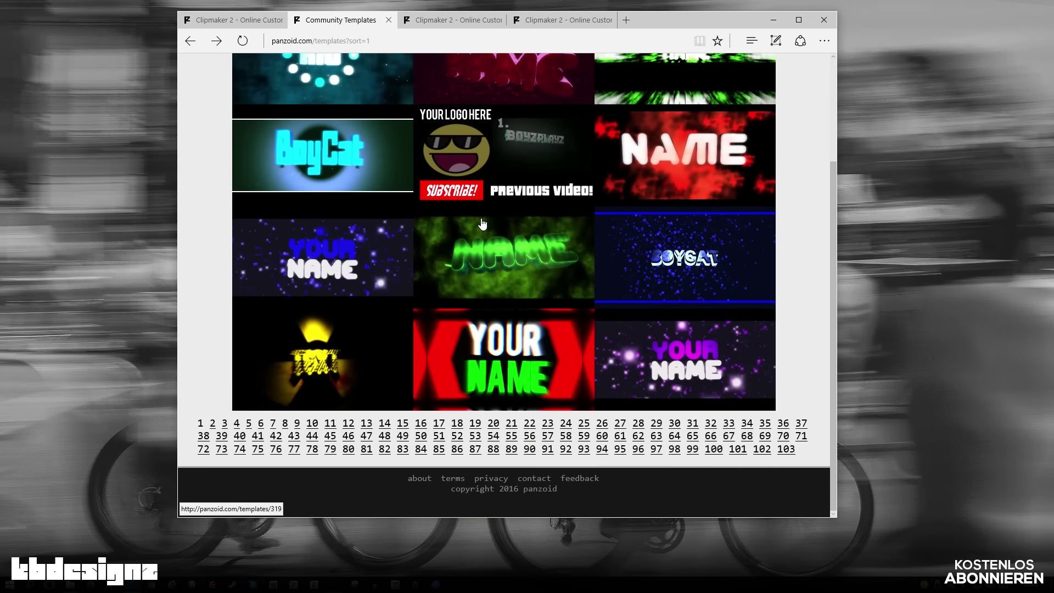
key(alt+Left)
scroll(491, 223, down, 5)
scroll(489, 226, up, 3)
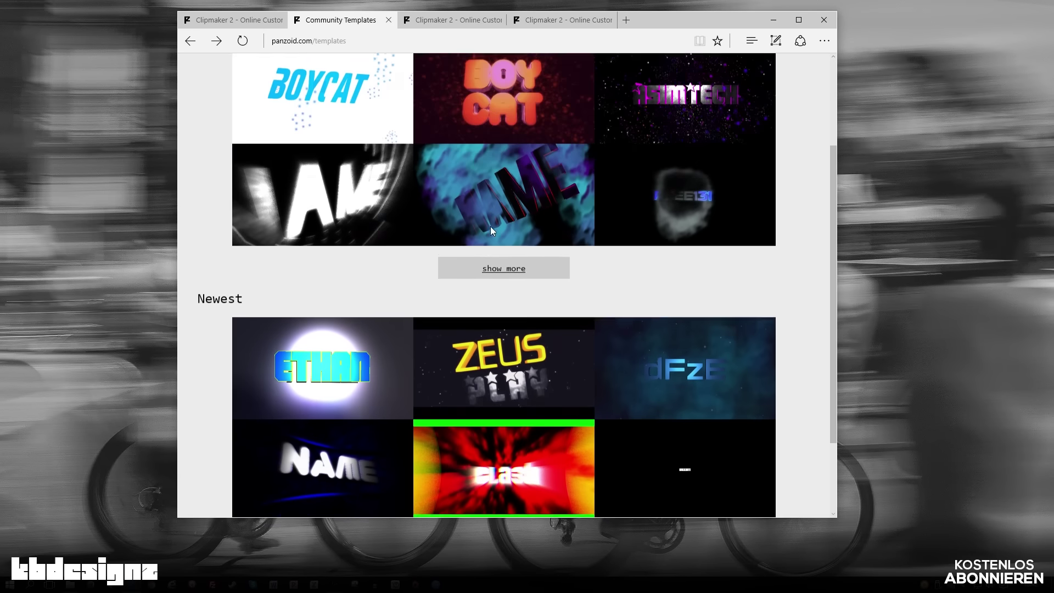
scroll(490, 226, up, 2)
click(502, 360)
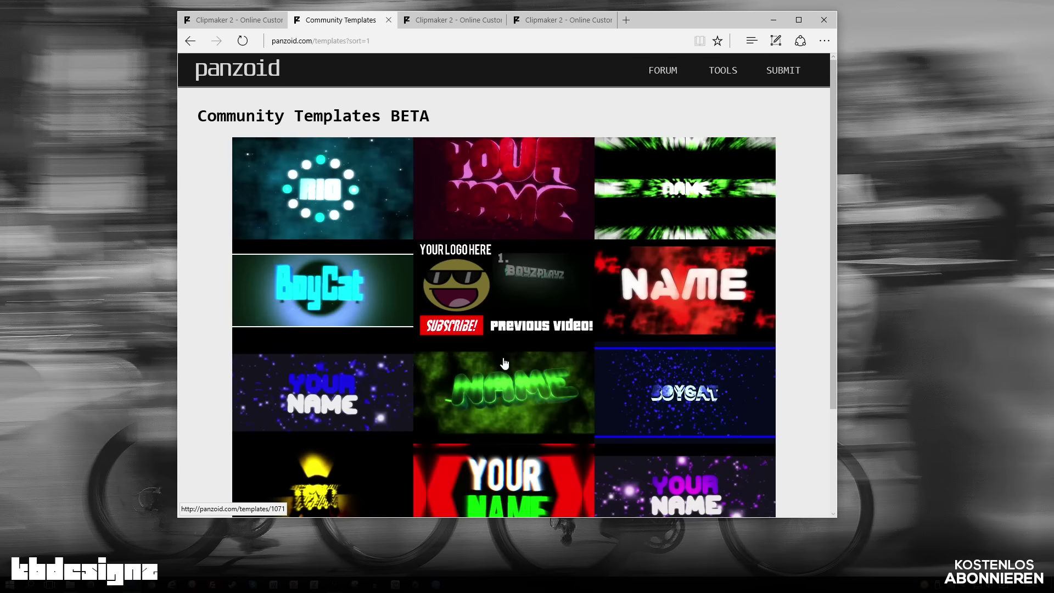
scroll(631, 334, down, 3)
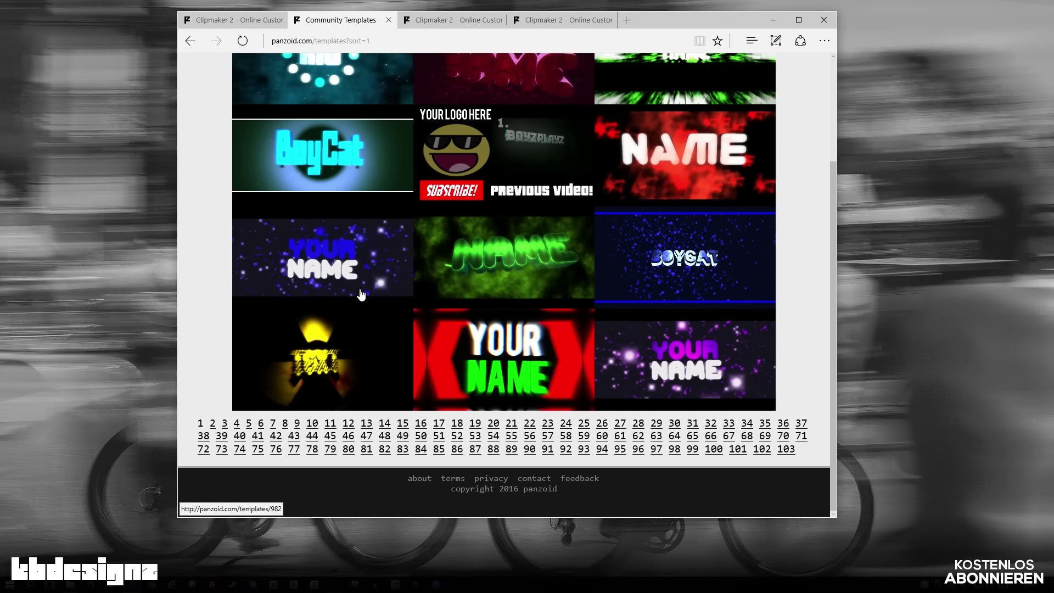
click(331, 261)
click(357, 208)
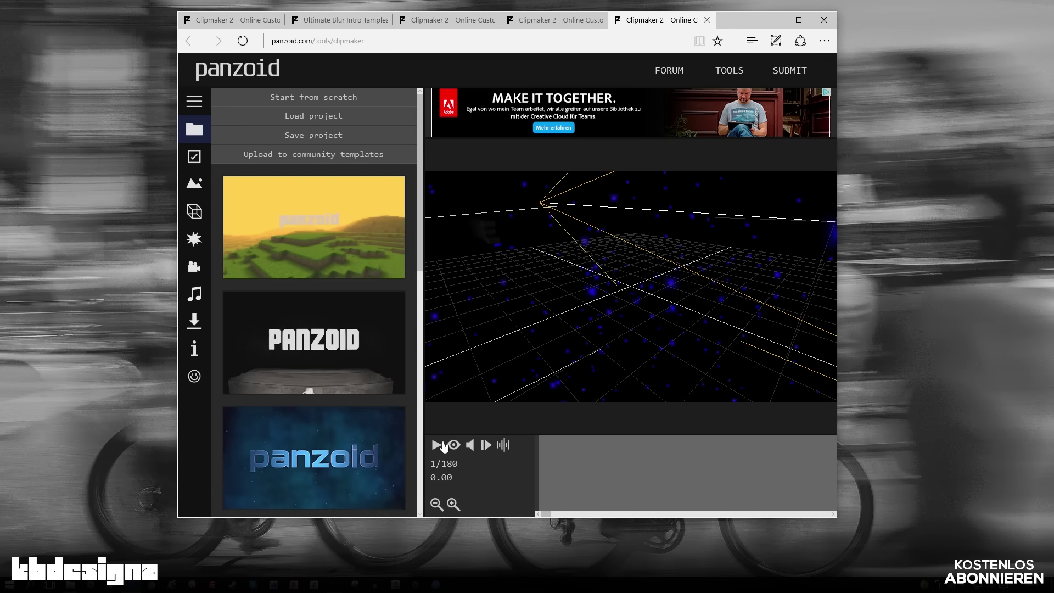
Play the blue intro and pause it at frame 267, then return to the purple template tab.
click(439, 445)
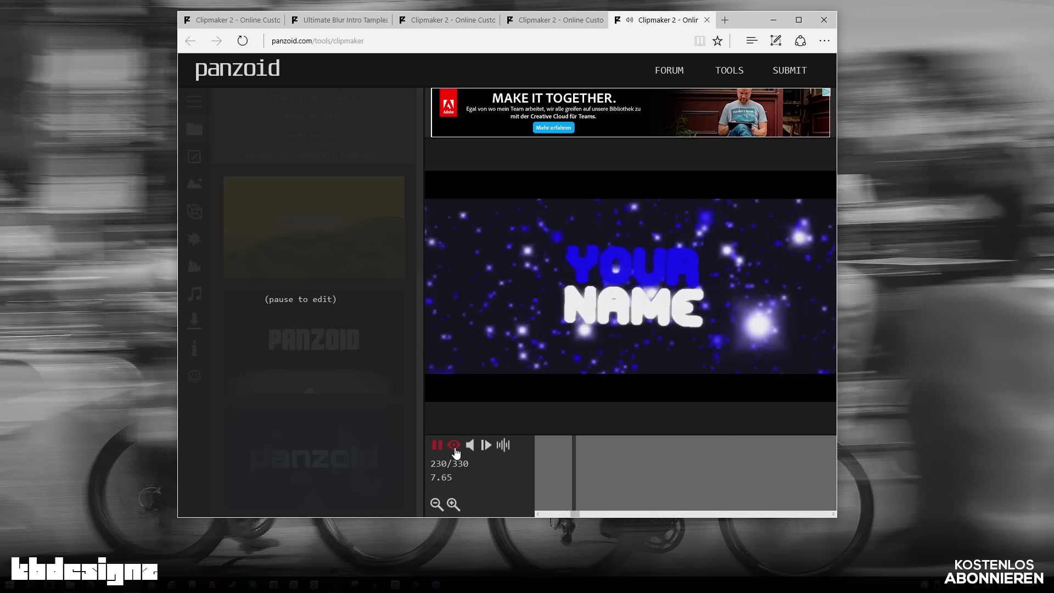
click(442, 449)
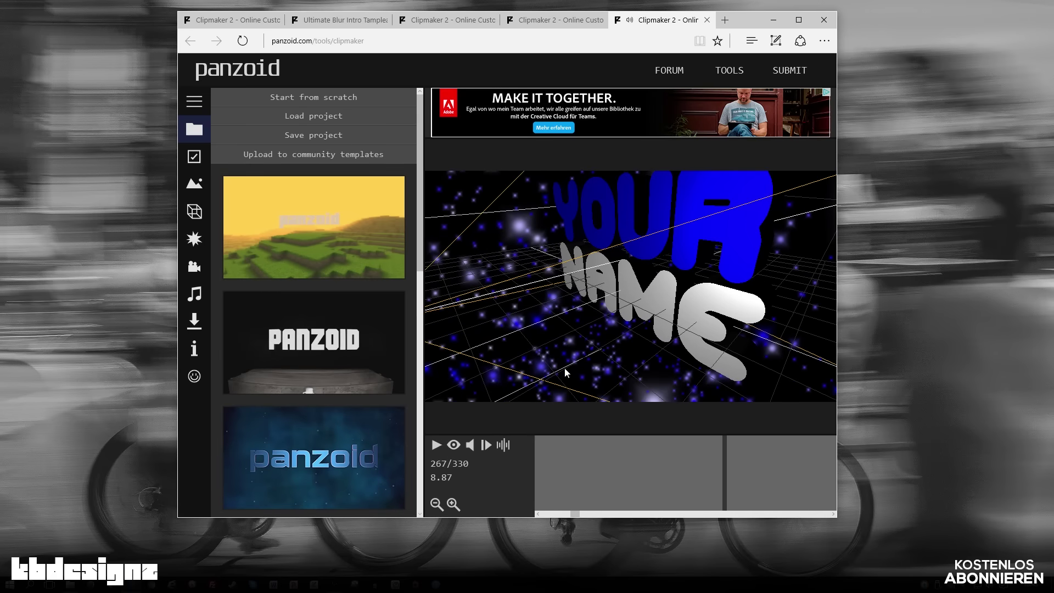
click(476, 21)
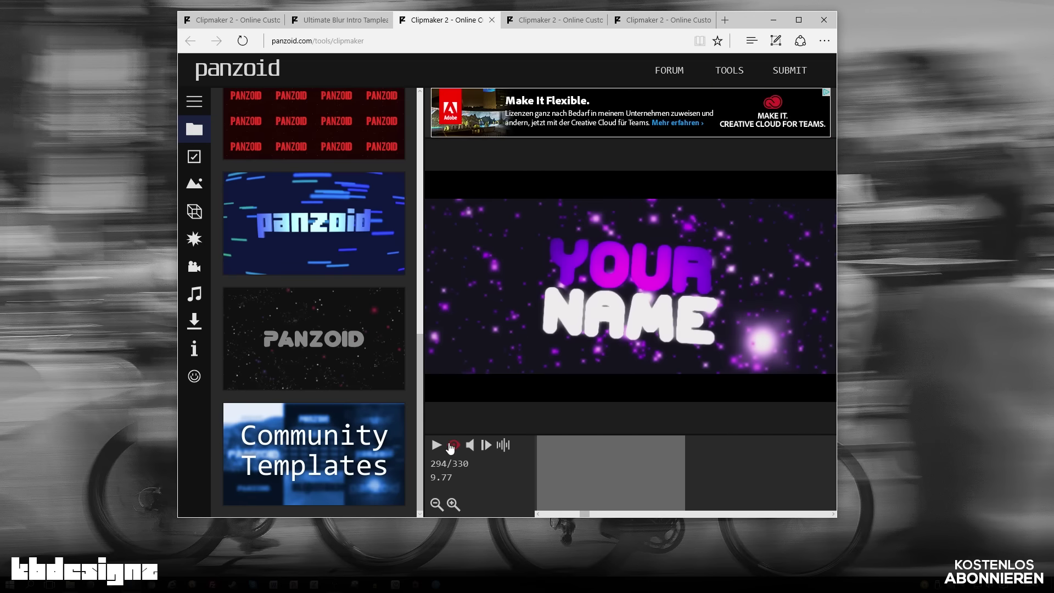
Switch the purple YOUR NAME scene to the free 3D view and orbit and zoom around the text.
click(453, 445)
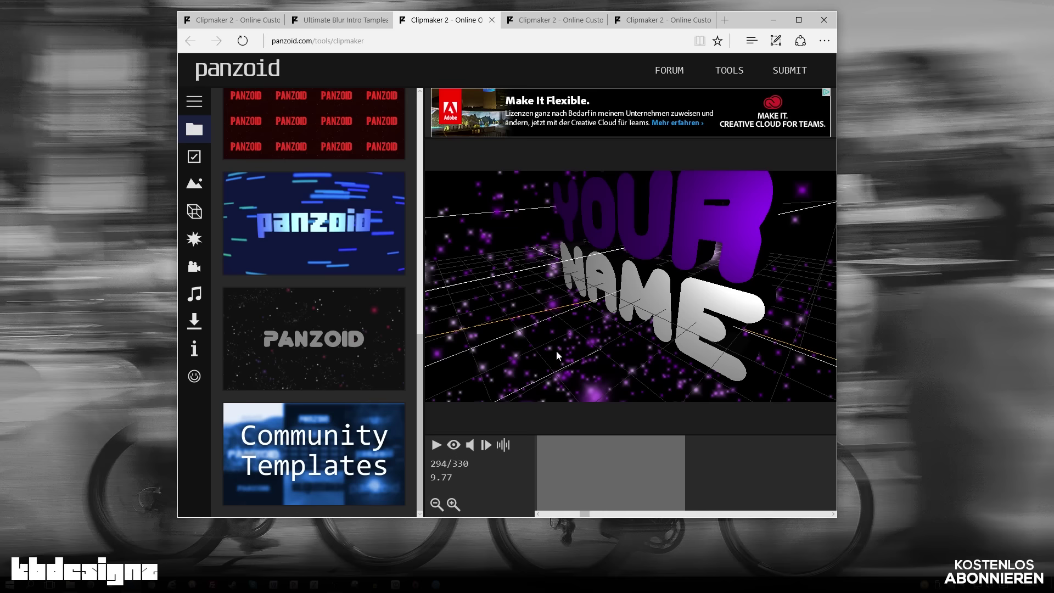
mouse_move(613, 254)
mouse_down()
mouse_move(665, 258)
mouse_move(870, 235)
mouse_up()
drag(717, 269, 553, 256)
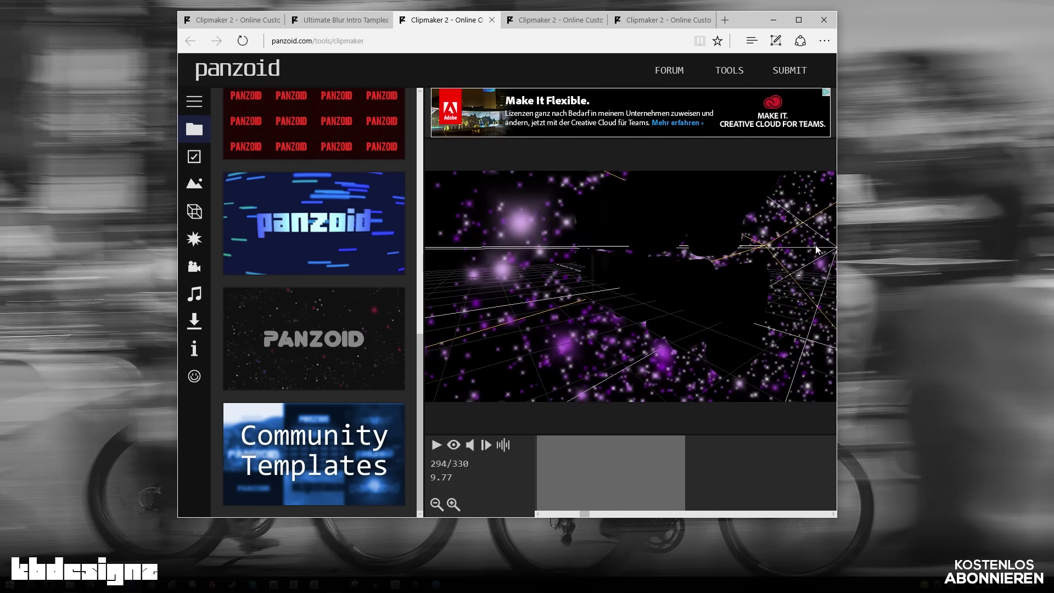
scroll(552, 256, down, 5)
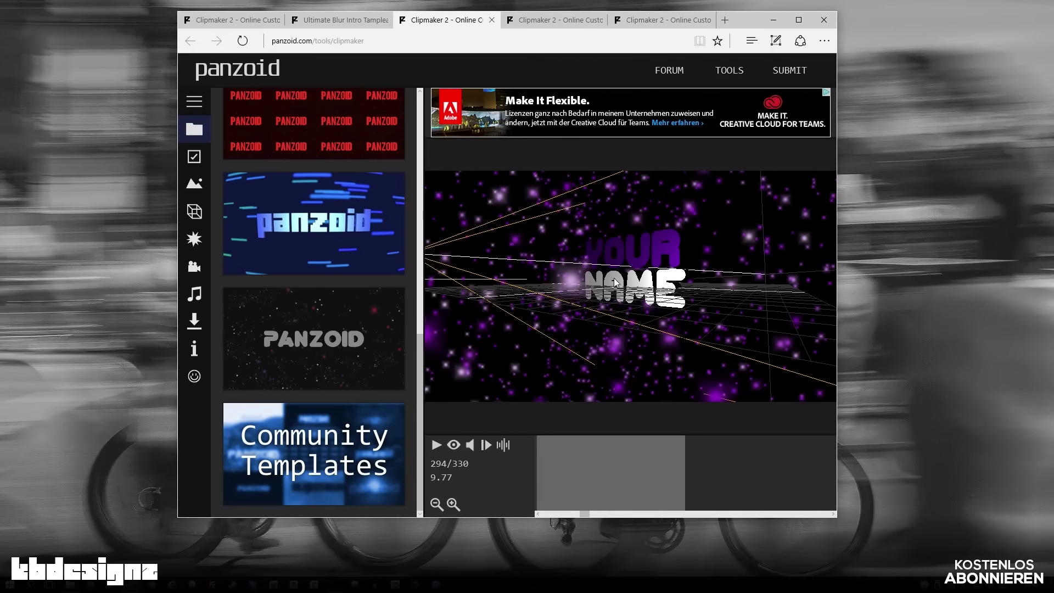
drag(599, 275, 626, 283)
drag(534, 272, 390, 285)
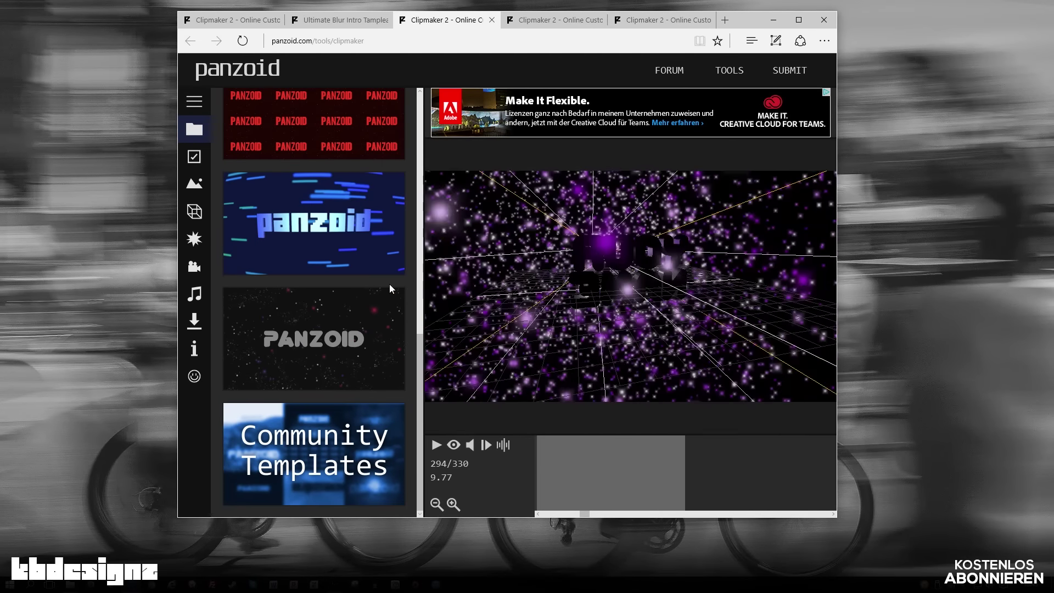
mouse_move(601, 299)
mouse_down()
mouse_move(900, 322)
mouse_move(796, 264)
mouse_move(813, 278)
mouse_up()
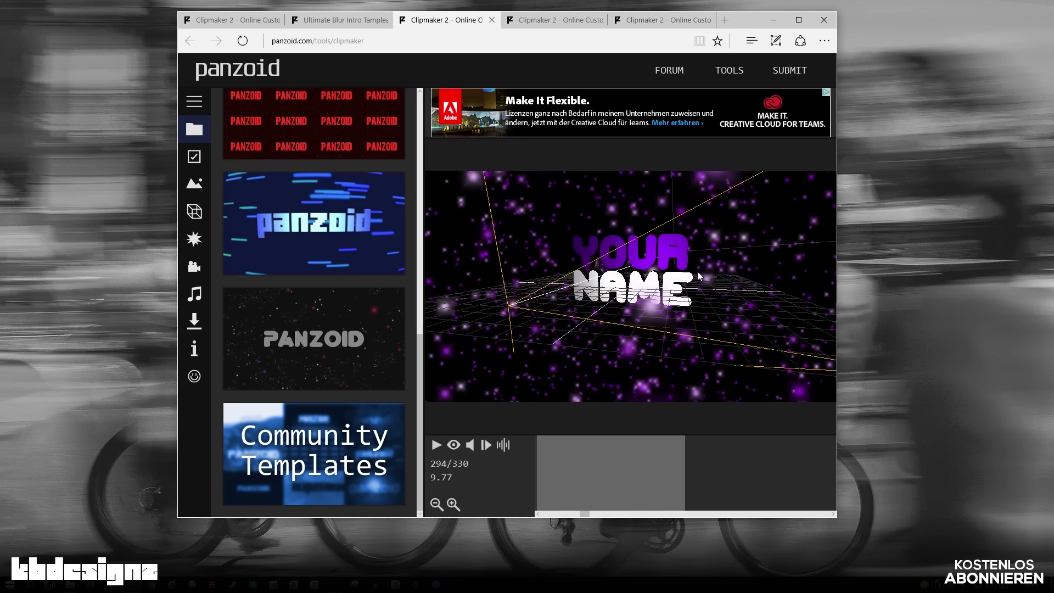
scroll(700, 276, up, 1)
scroll(700, 276, up, 3)
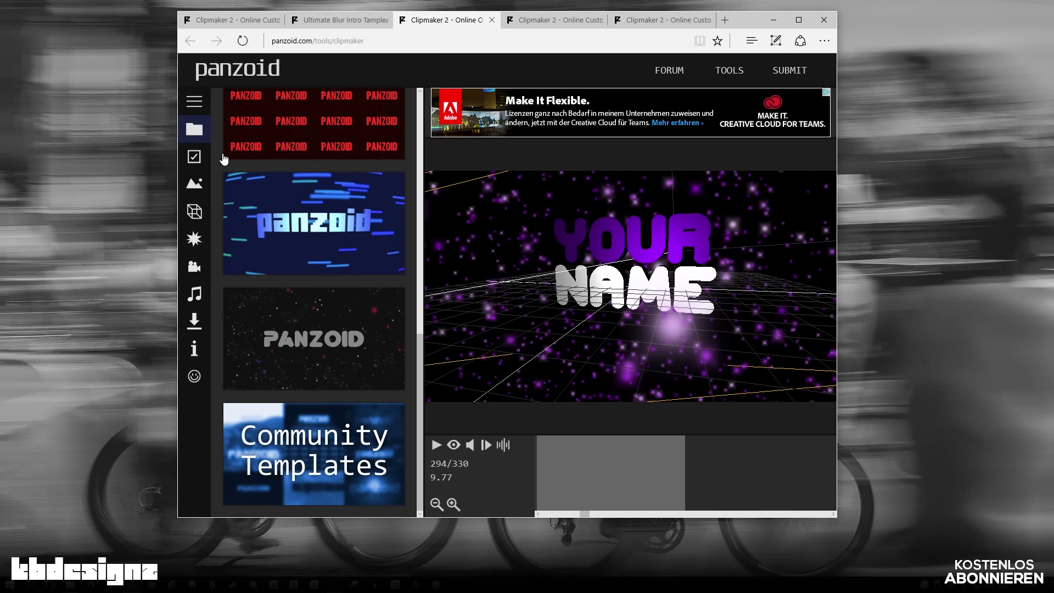
click(192, 112)
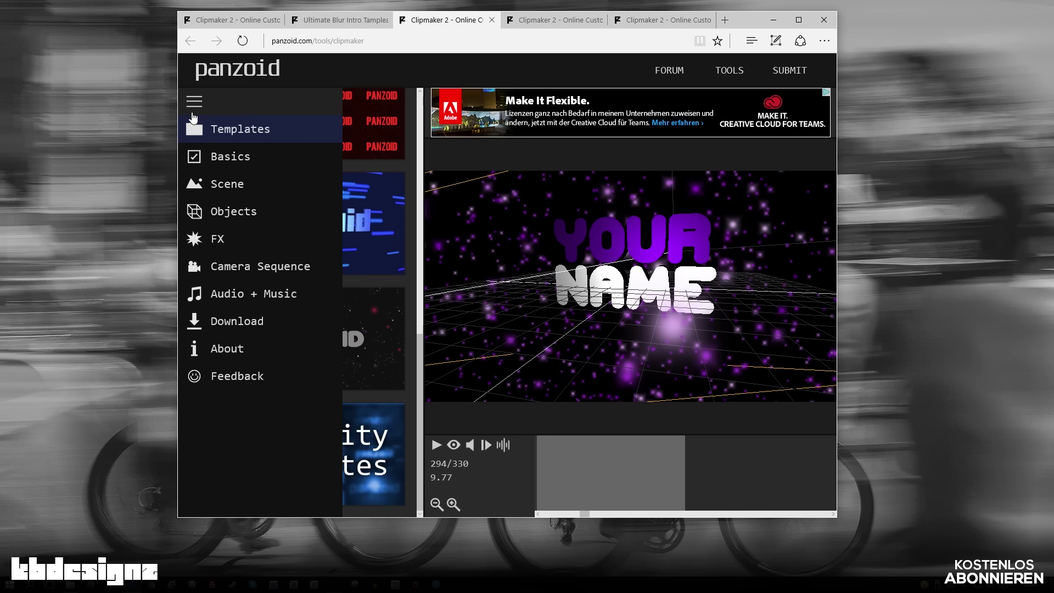
Keep the video resolution at 1920x1080 (1080p) and set the frame rate to 60, then back to 30.
click(192, 104)
click(198, 162)
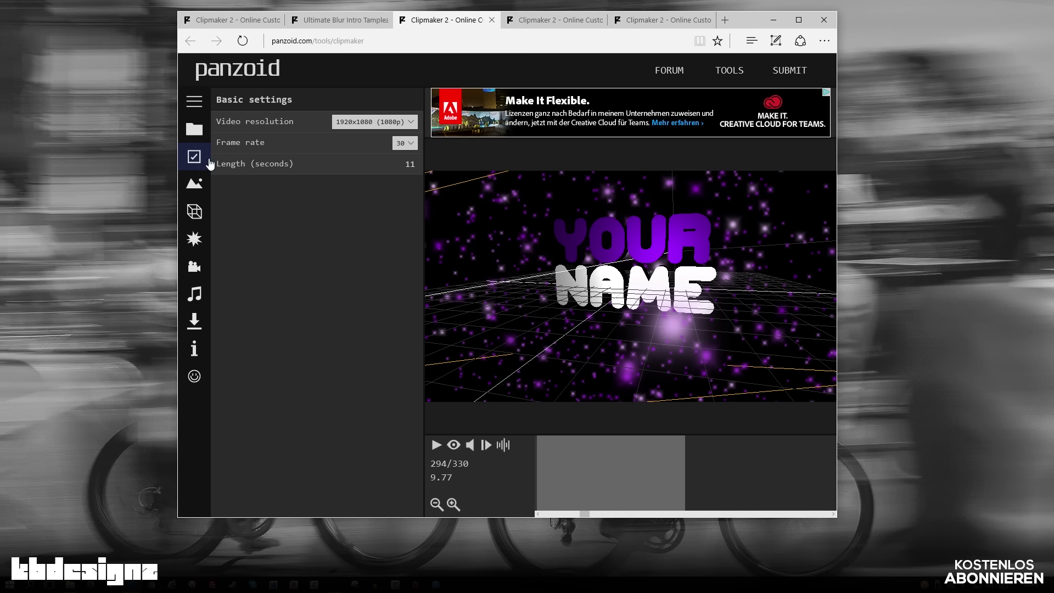
click(359, 121)
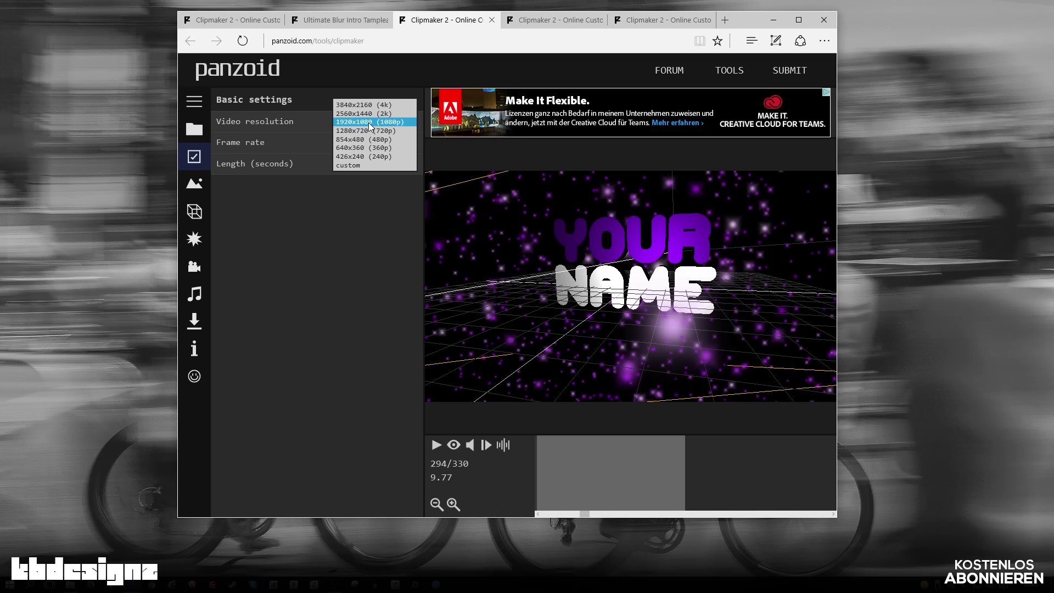
click(368, 122)
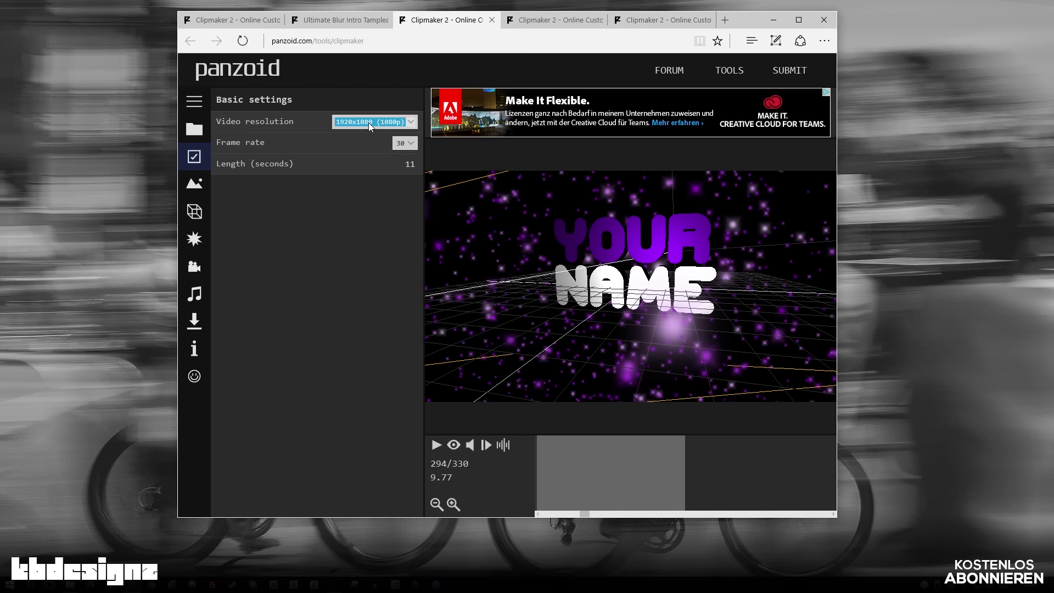
click(405, 143)
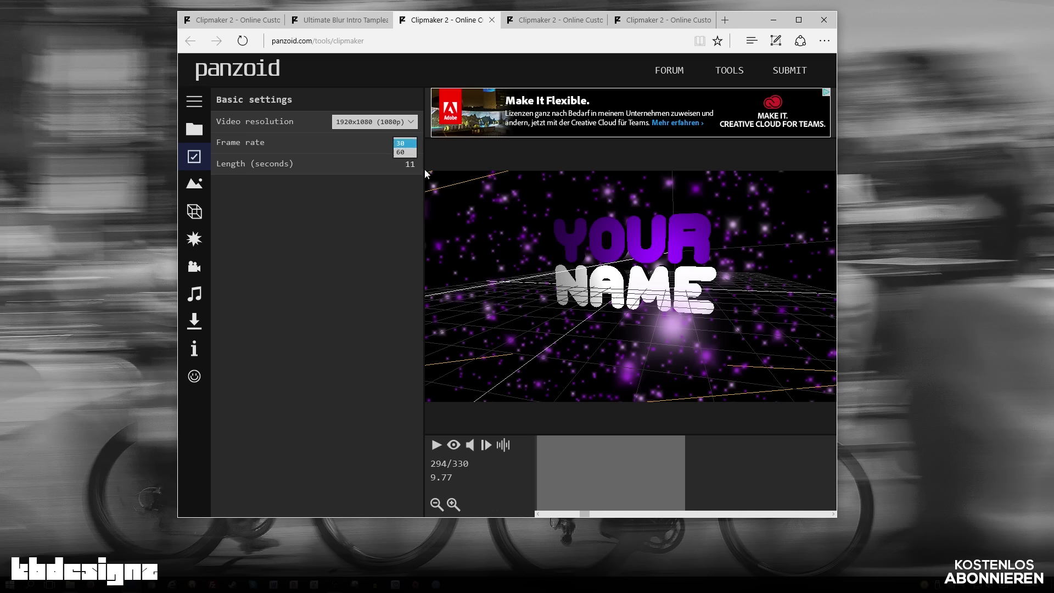
click(400, 152)
click(397, 134)
click(412, 165)
click(195, 183)
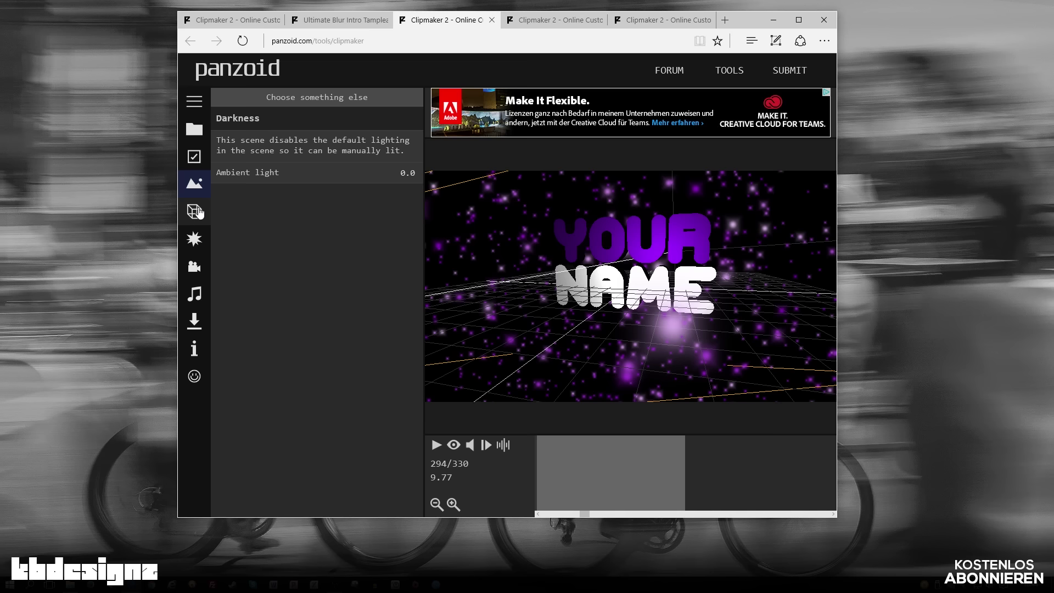
Reapply the Darkness scene and drag its ambient light to 0.8.
click(193, 105)
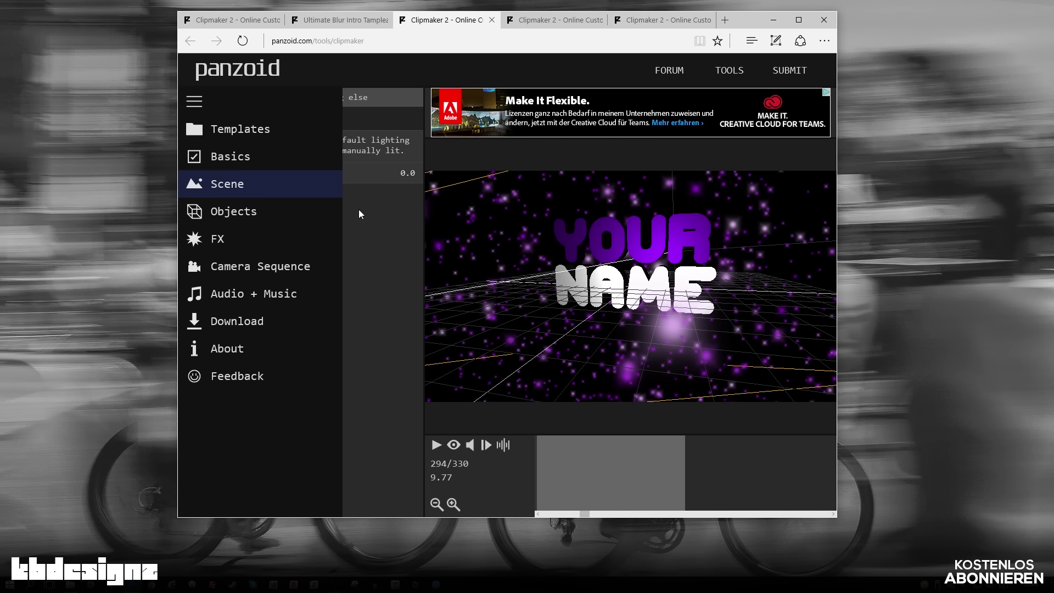
click(230, 113)
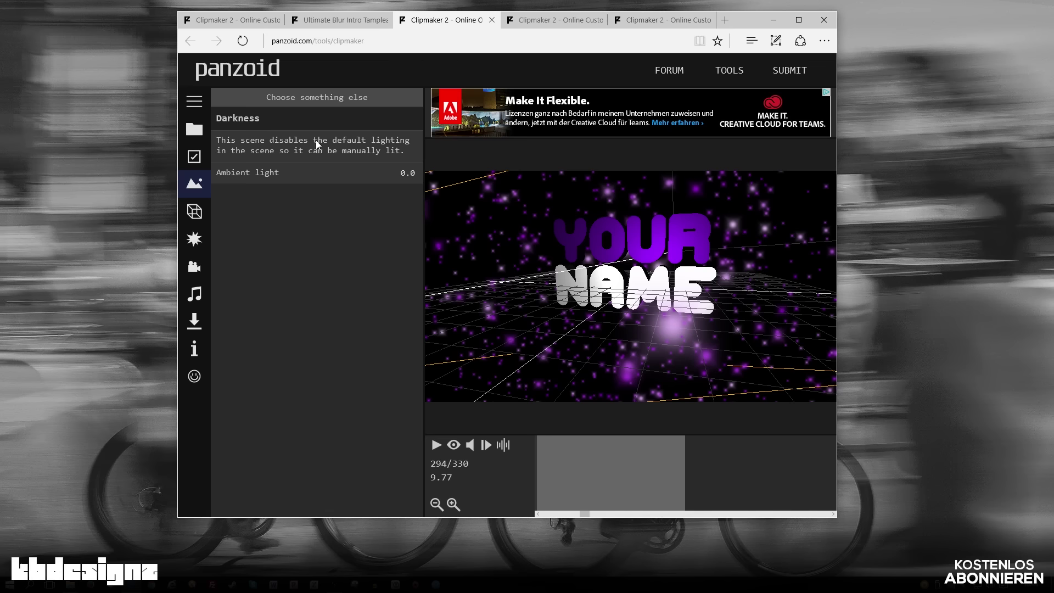
click(324, 101)
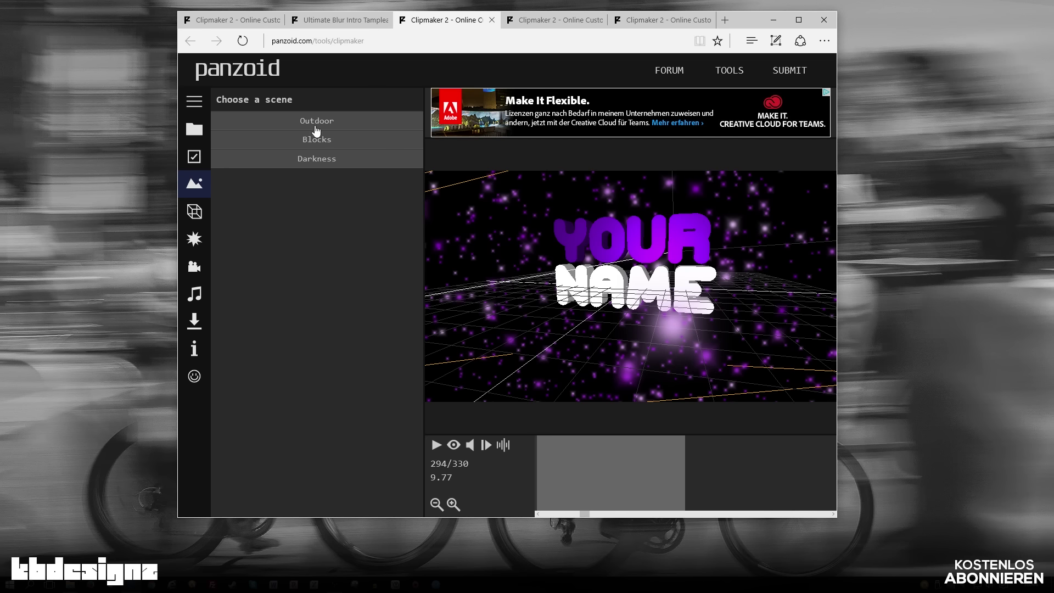
click(316, 160)
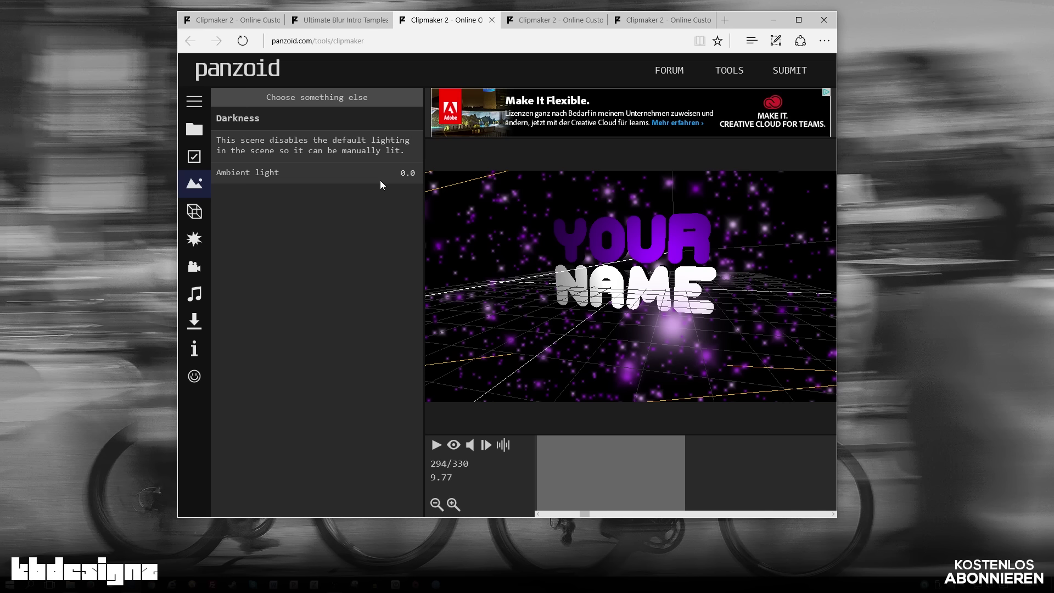
drag(409, 173, 456, 177)
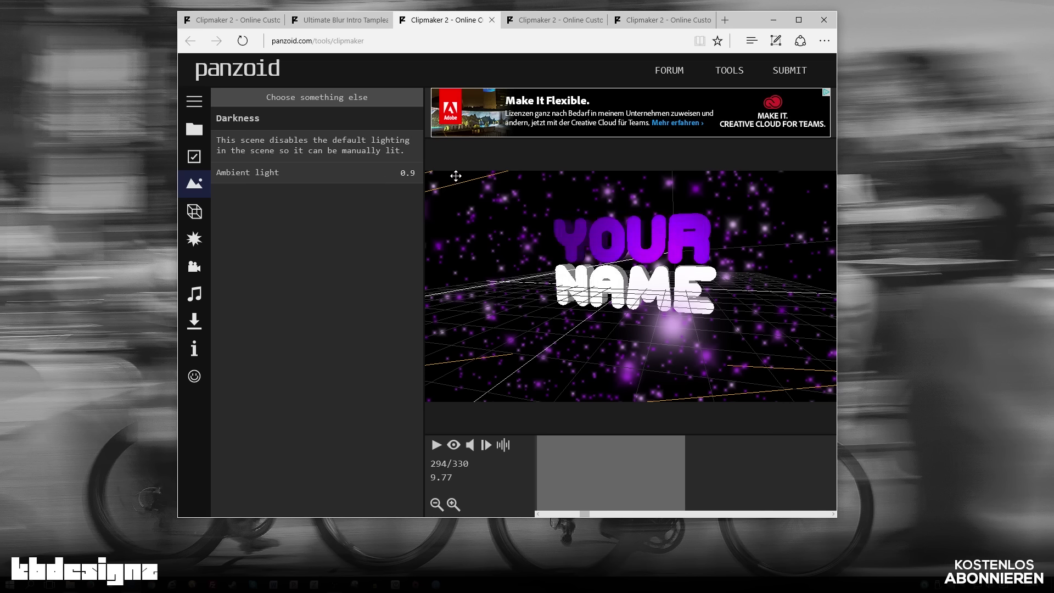
drag(456, 177, 297, 153)
Inspect the Particles, Text: YOUR, Light and Text: NAME properties, ending on the YOUR text's 3D Text settings.
click(201, 214)
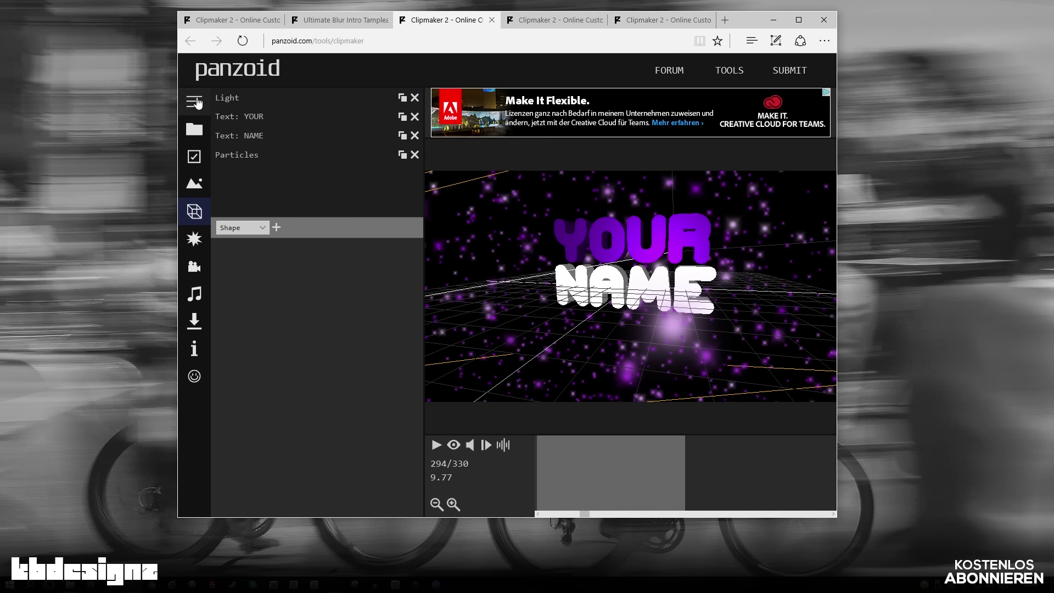
click(196, 102)
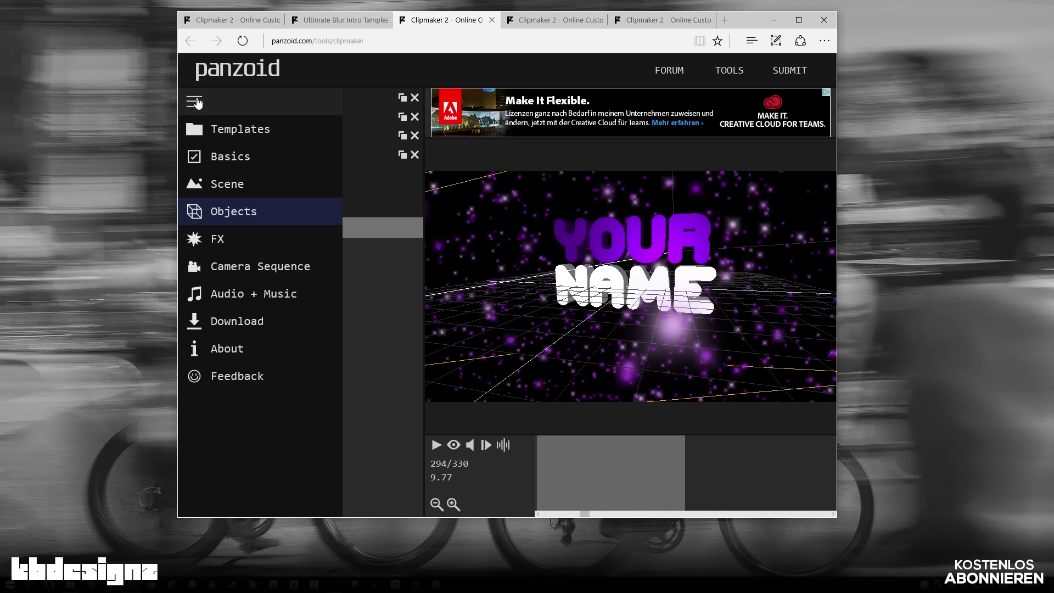
click(196, 103)
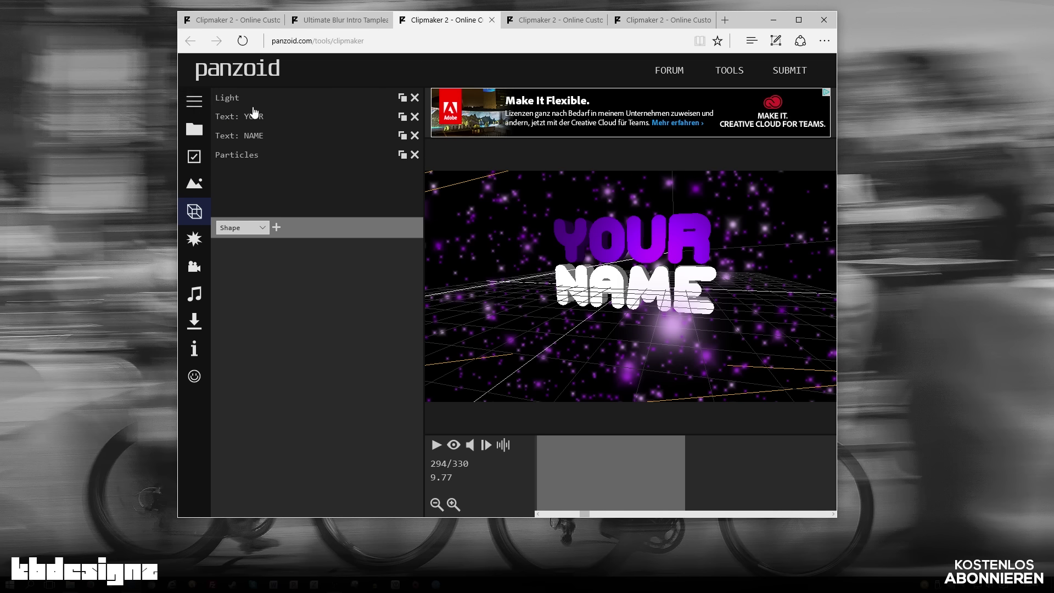
click(249, 157)
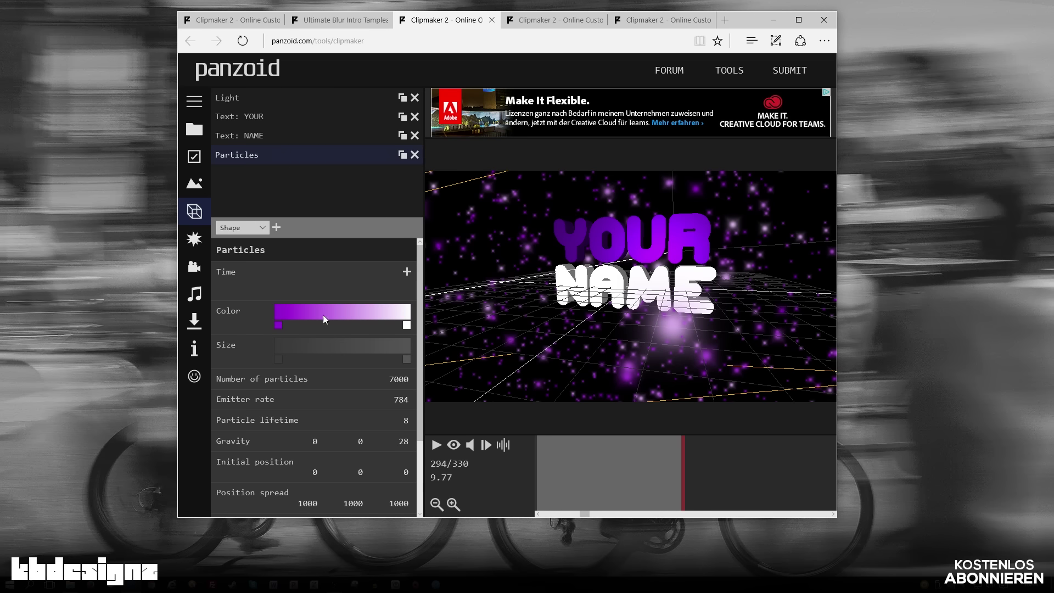
click(252, 136)
click(255, 117)
click(245, 103)
click(247, 115)
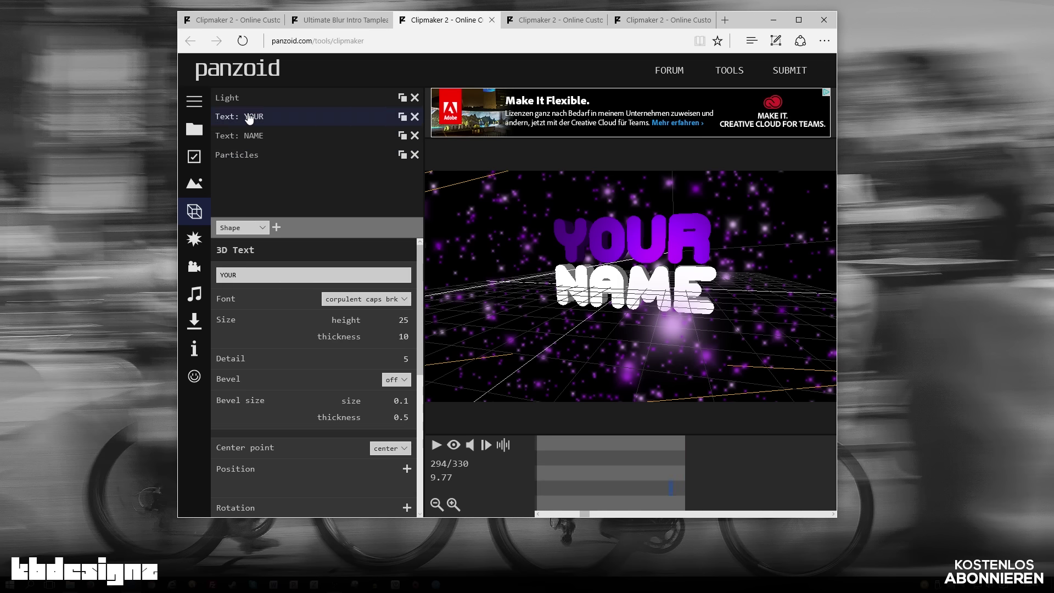
click(250, 136)
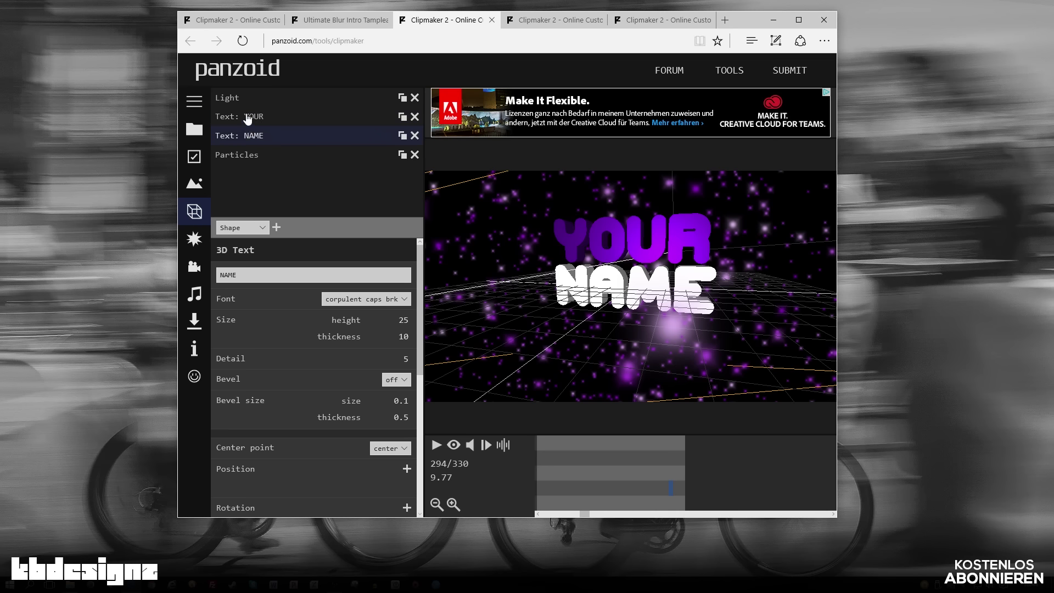
click(255, 157)
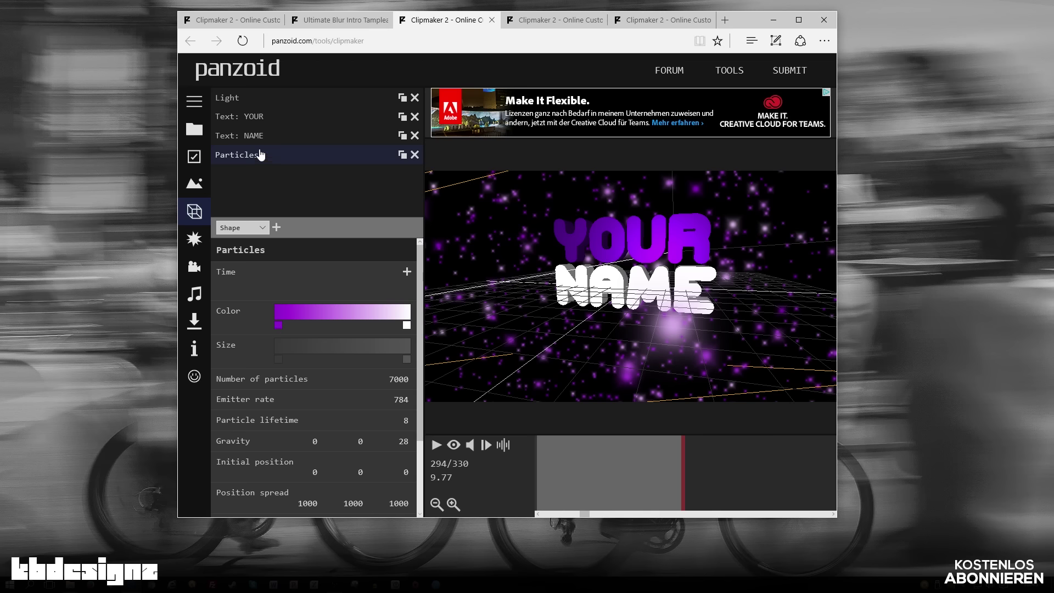
click(253, 121)
double_click(229, 275)
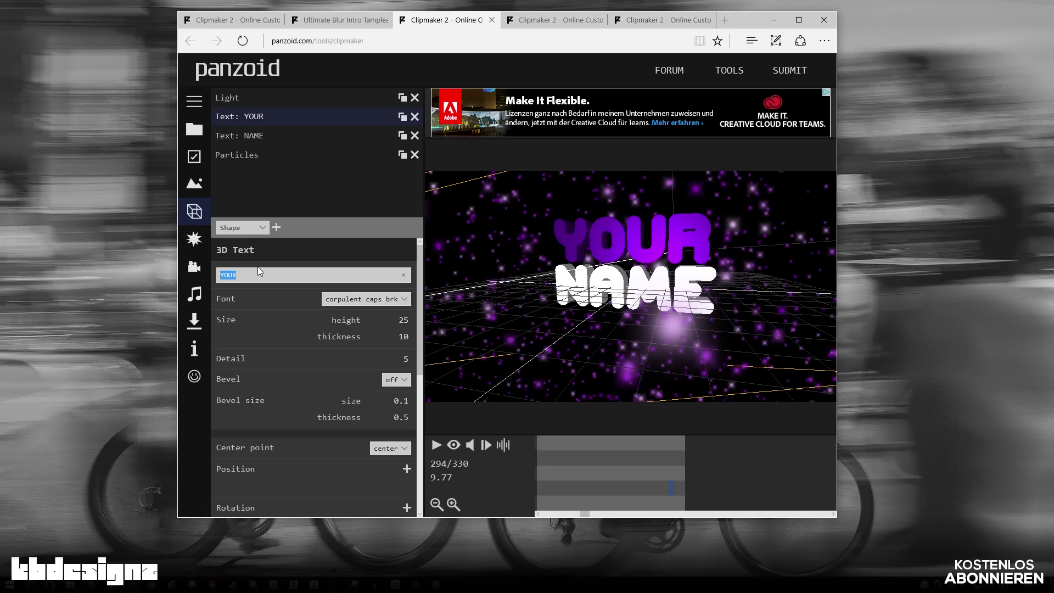
Replace YOUR with HALLO, and change the NAME text to Robocop.
key(BackSpace)
click(256, 137)
click(246, 269)
key(ctrl+a)
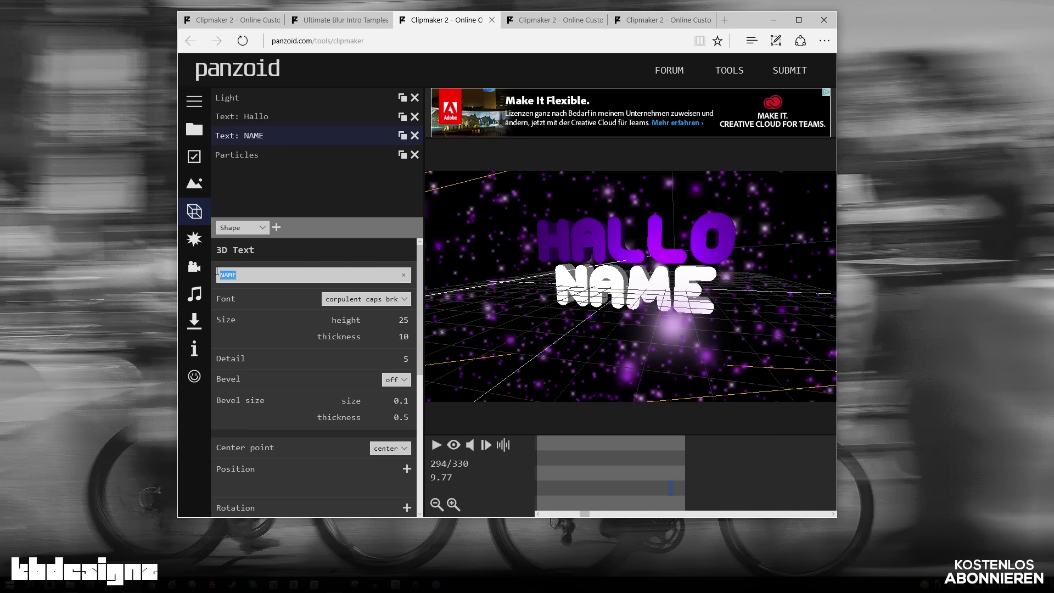
text(Robocop)
click(277, 199)
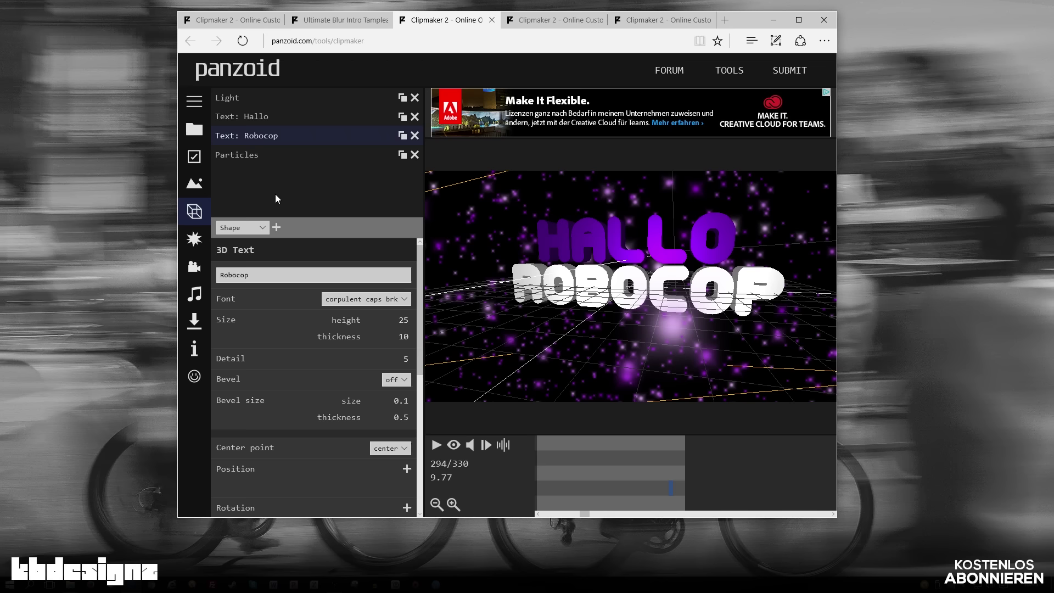
Edit the second text to Robo, then Robooo, and finally replace it with Hallo.
drag(251, 276, 238, 281)
click(295, 179)
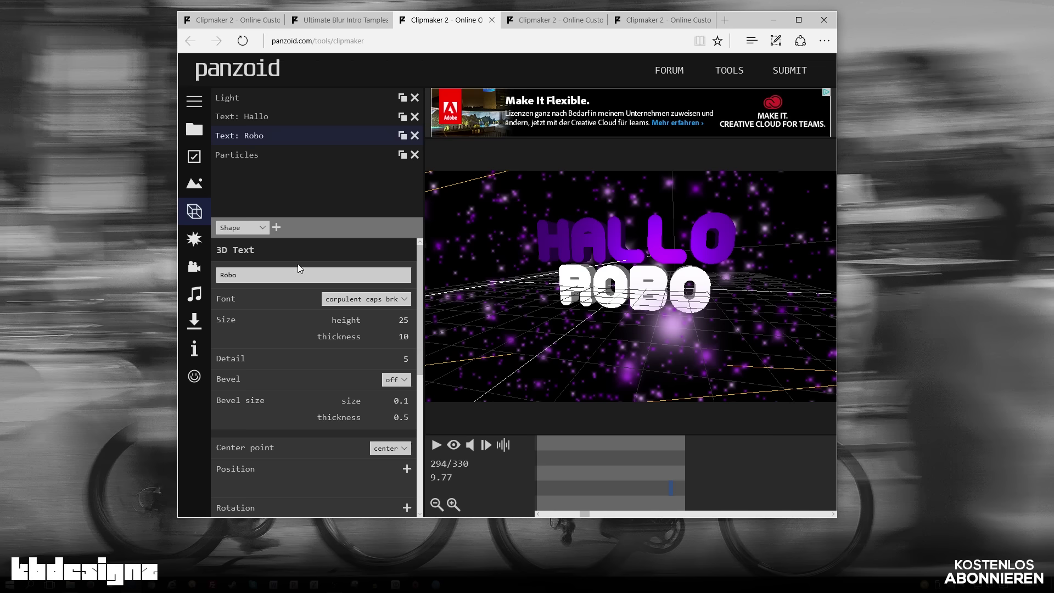
text(oo)
click(301, 186)
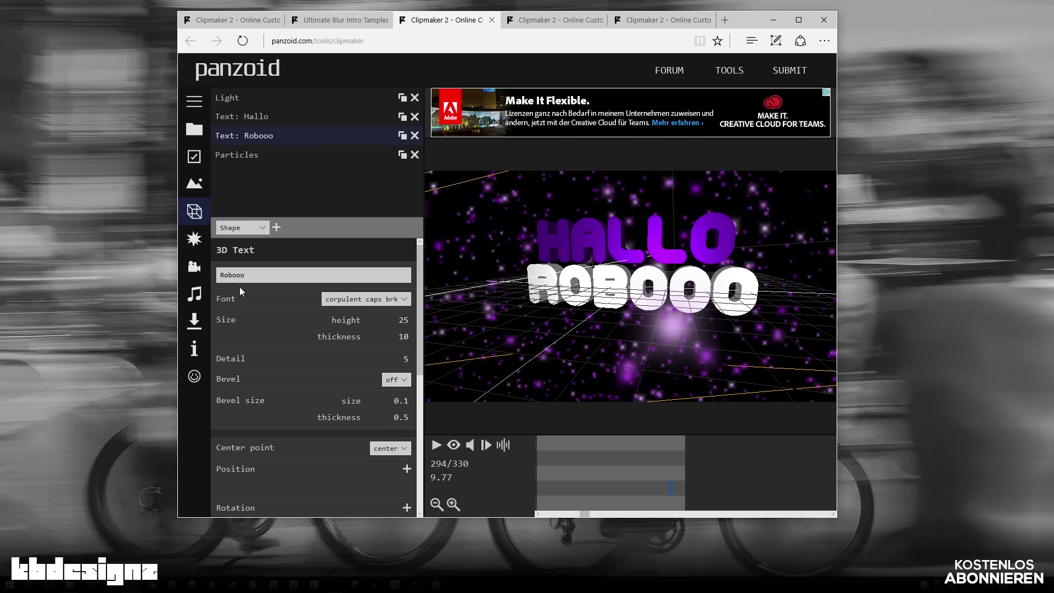
double_click(226, 275)
text(Hallo)
click(279, 192)
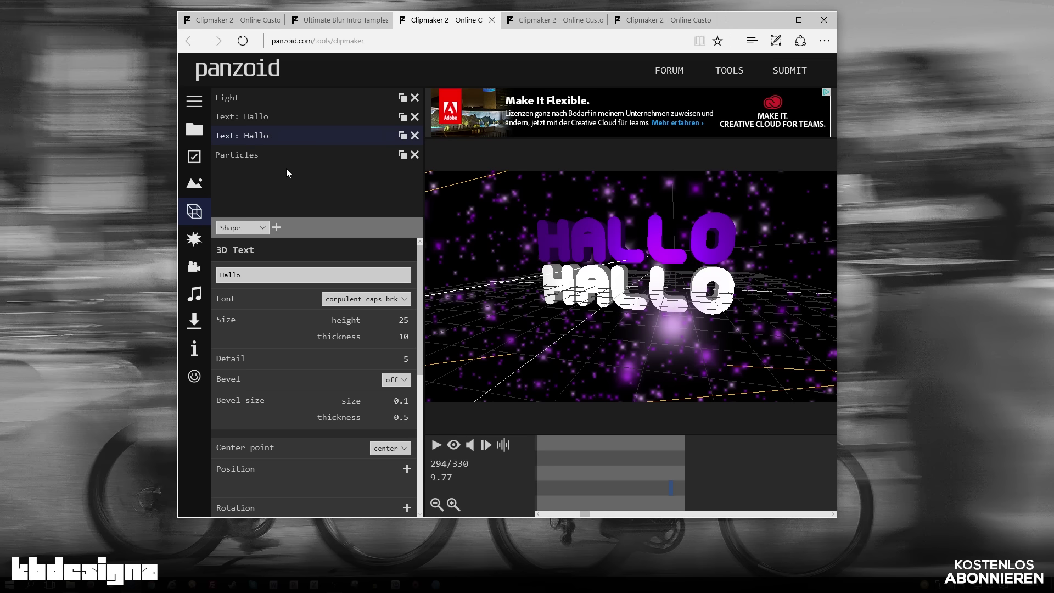
Show the post effects list, jump the preview to the clip start, and browse the addable effects without adding one.
click(198, 238)
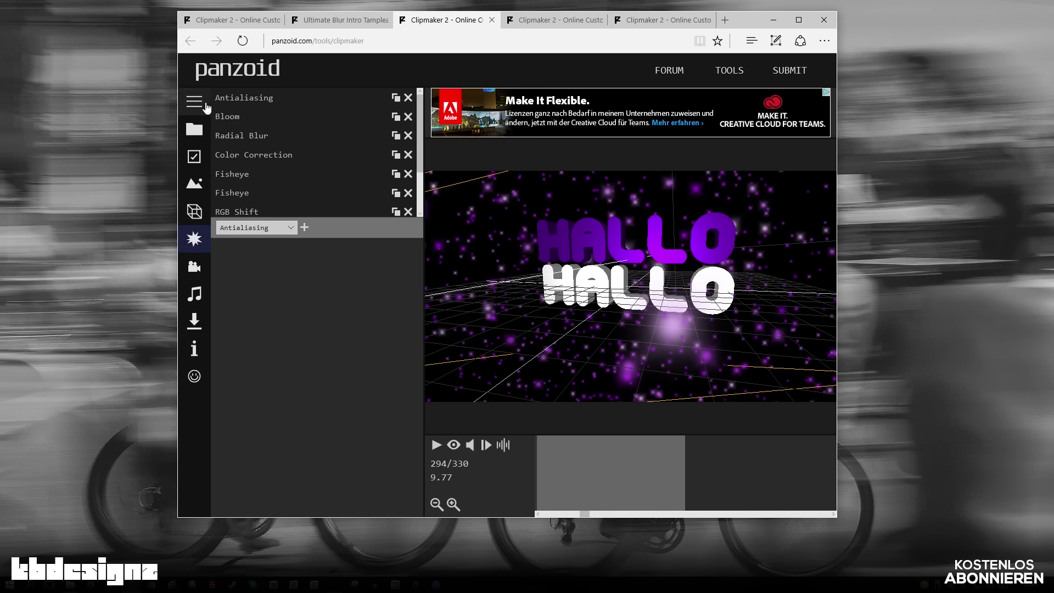
click(204, 107)
click(204, 107)
drag(584, 514, 538, 513)
mouse_move(551, 470)
mouse_down()
mouse_move(669, 469)
mouse_move(549, 455)
mouse_move(835, 465)
mouse_move(599, 444)
mouse_move(522, 454)
mouse_up()
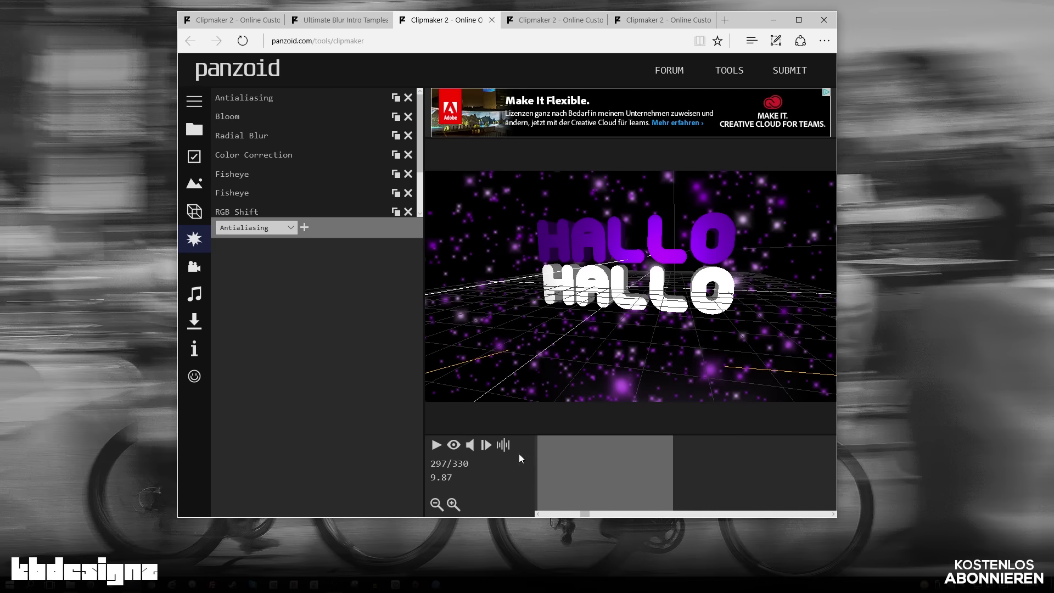
scroll(271, 187, down, 1)
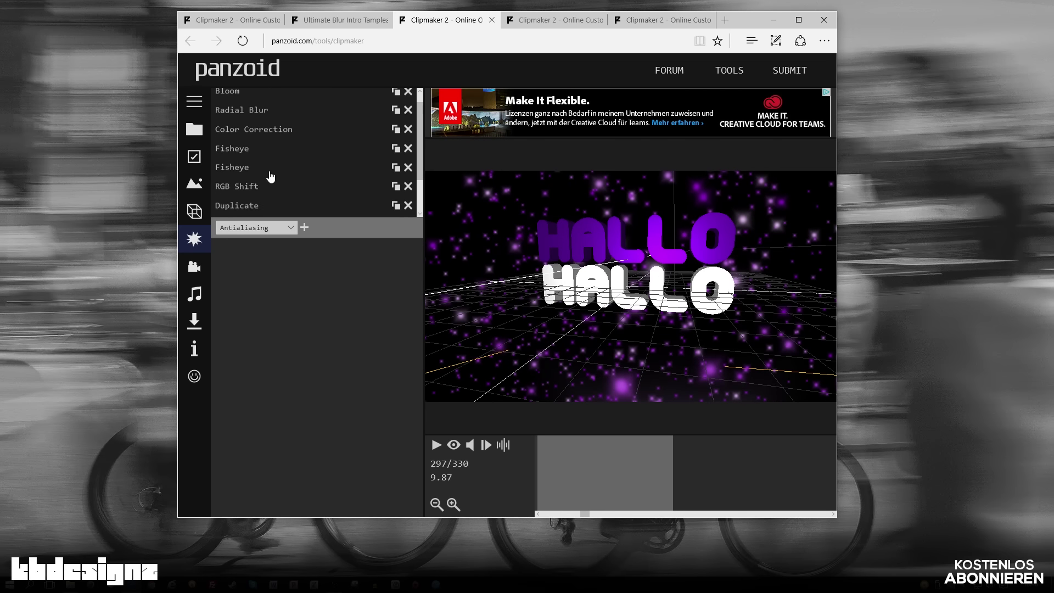
scroll(270, 177, down, 2)
click(268, 228)
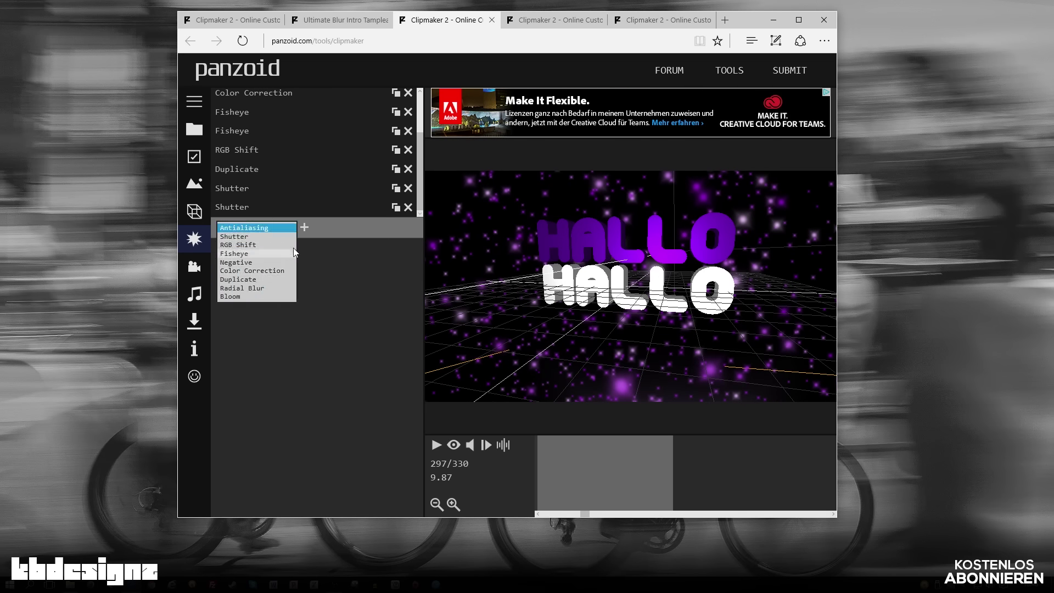
click(325, 235)
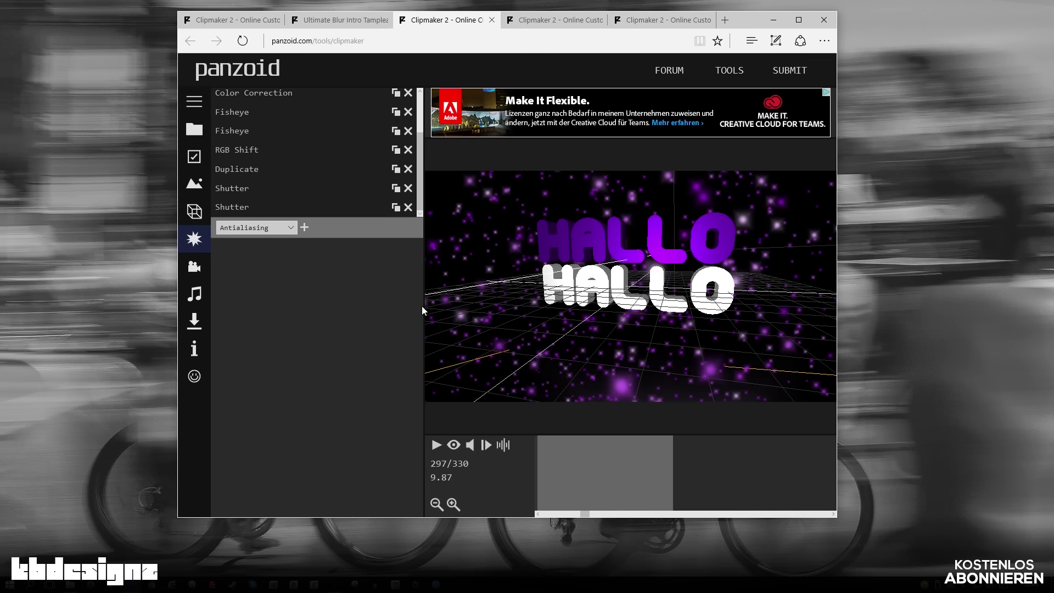
Switch to the objects list and back to effects, then scrub the preview to frames 316, 303 and 300.
click(199, 211)
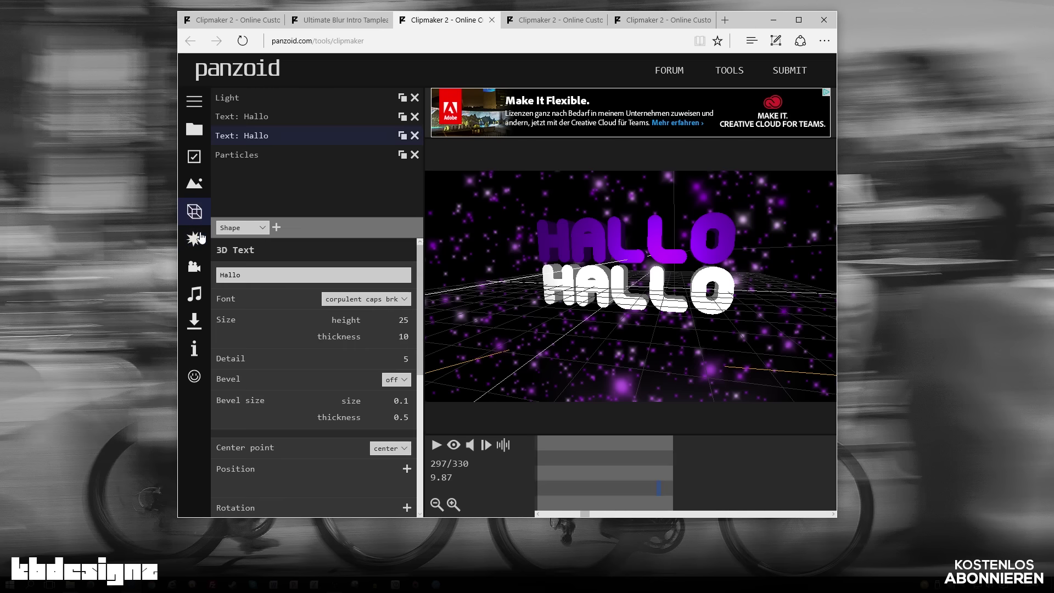
click(196, 238)
drag(565, 442, 614, 459)
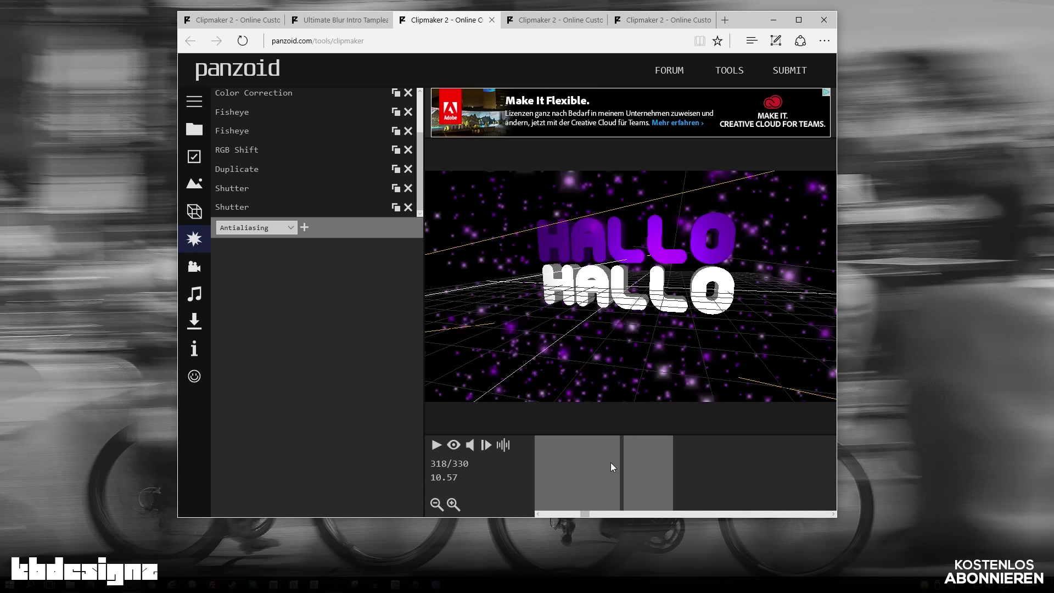
drag(614, 455, 559, 446)
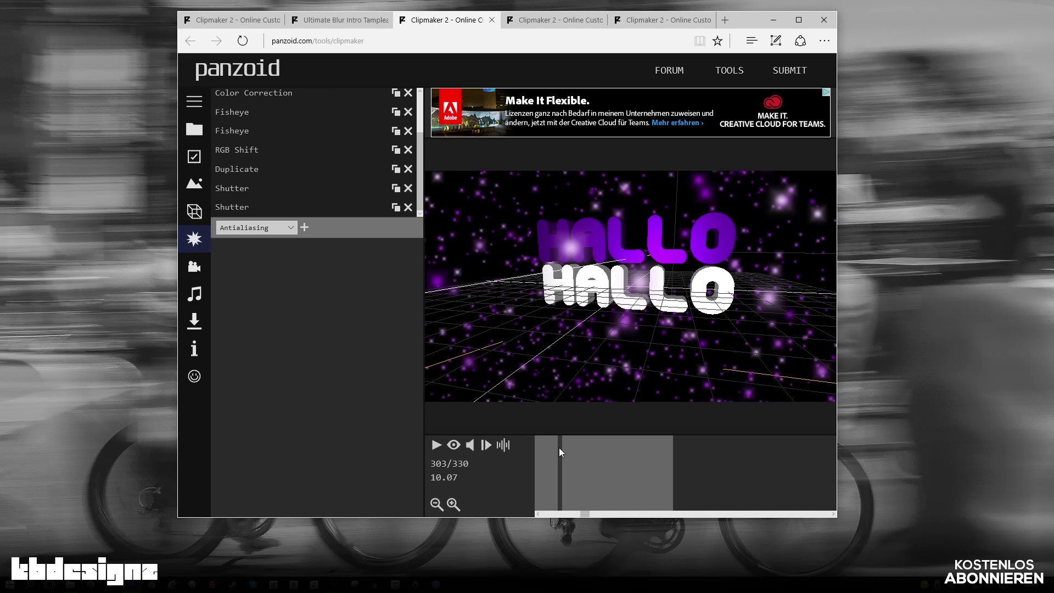
drag(559, 447, 547, 439)
click(194, 267)
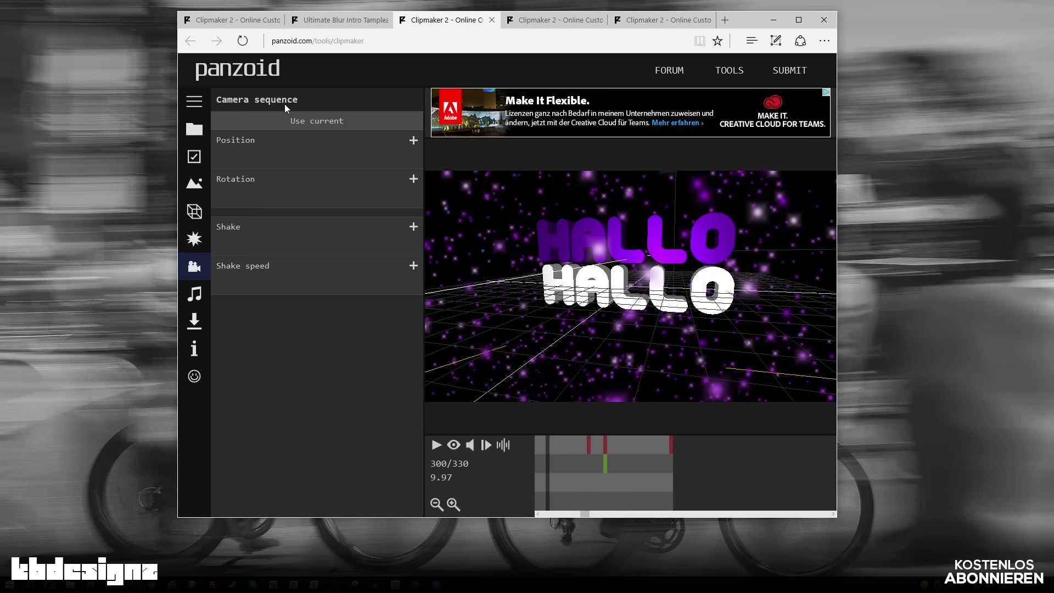
Turn on the rendered-quality preview, scrub from frame 297 to near the start, and show the audio track settings.
drag(554, 485, 464, 465)
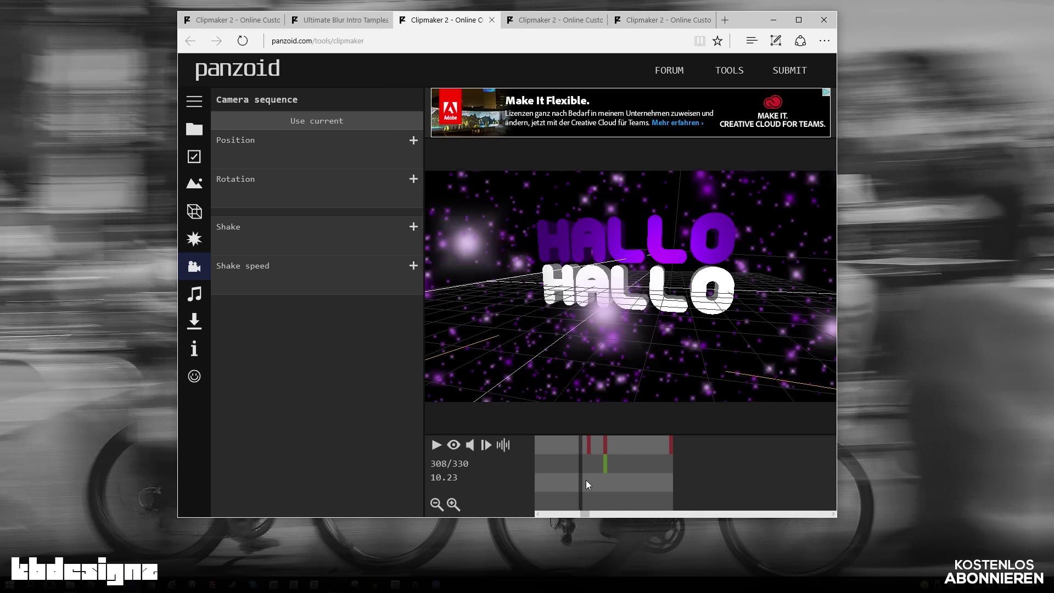
click(454, 444)
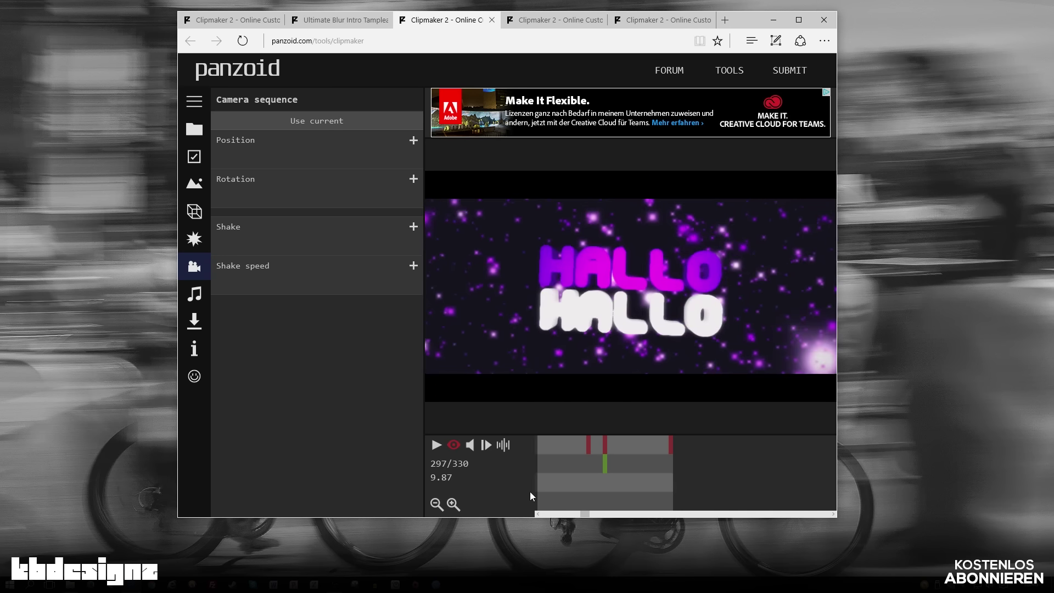
drag(581, 512, 527, 508)
drag(557, 472, 832, 477)
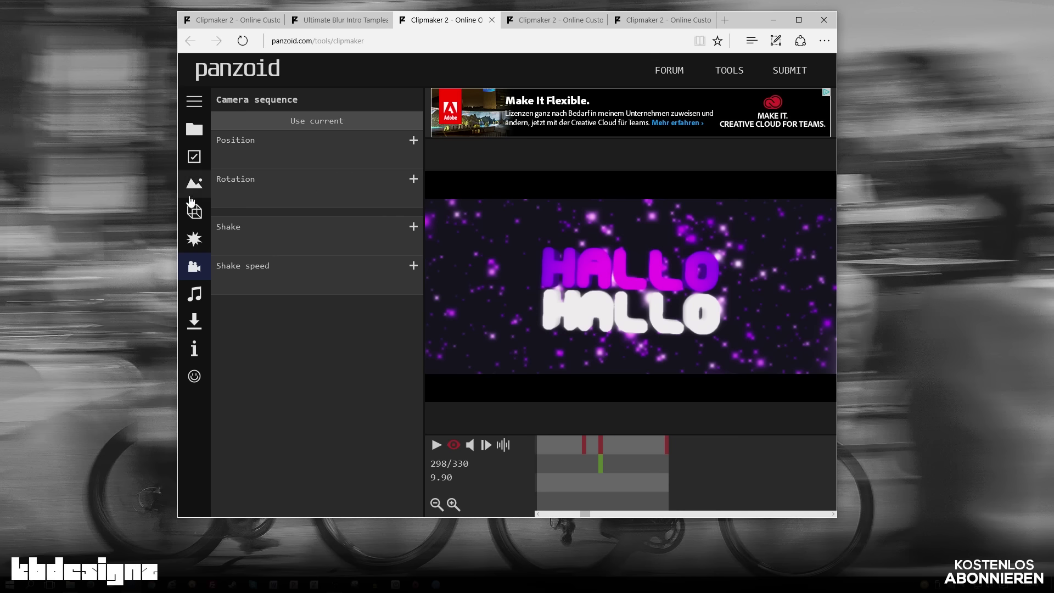
click(194, 293)
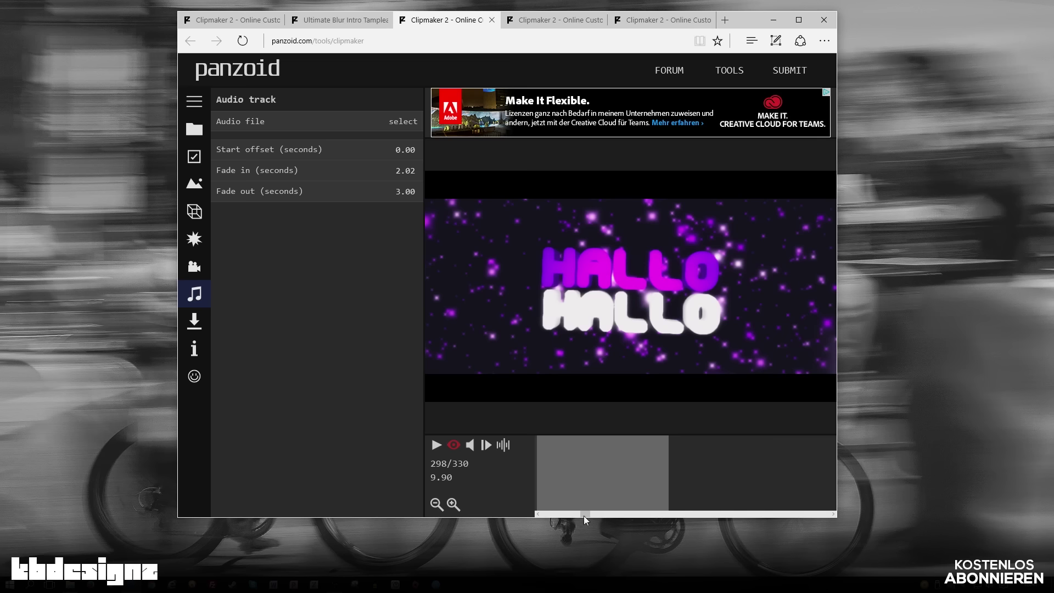
Zoom the timeline out to the whole clip and open the Download your video panel.
click(436, 504)
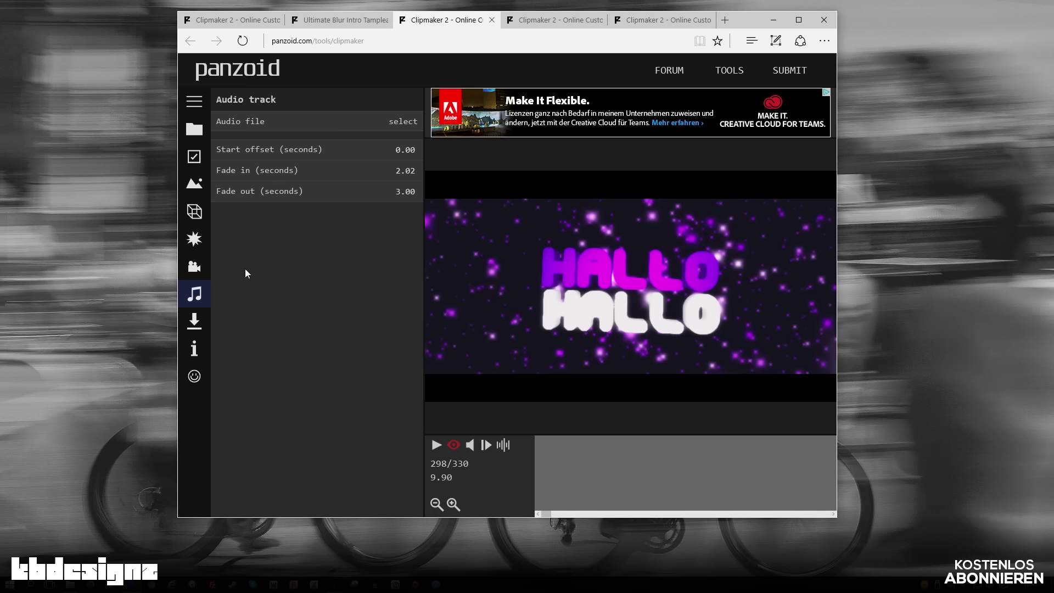
click(203, 318)
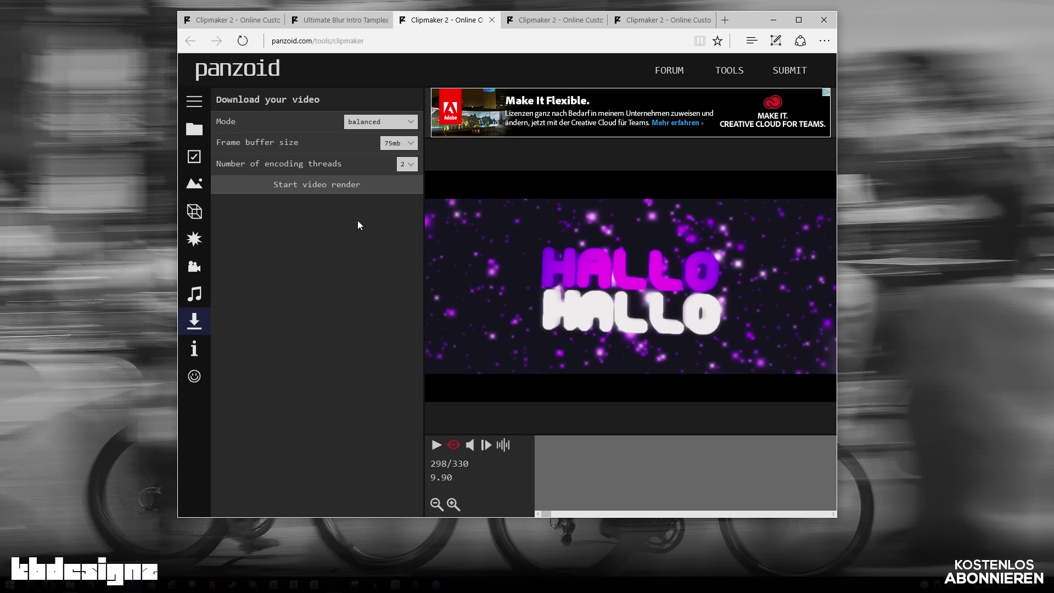
Start the video render, then switch to the Ultimate Blur Intro template tab.
click(340, 186)
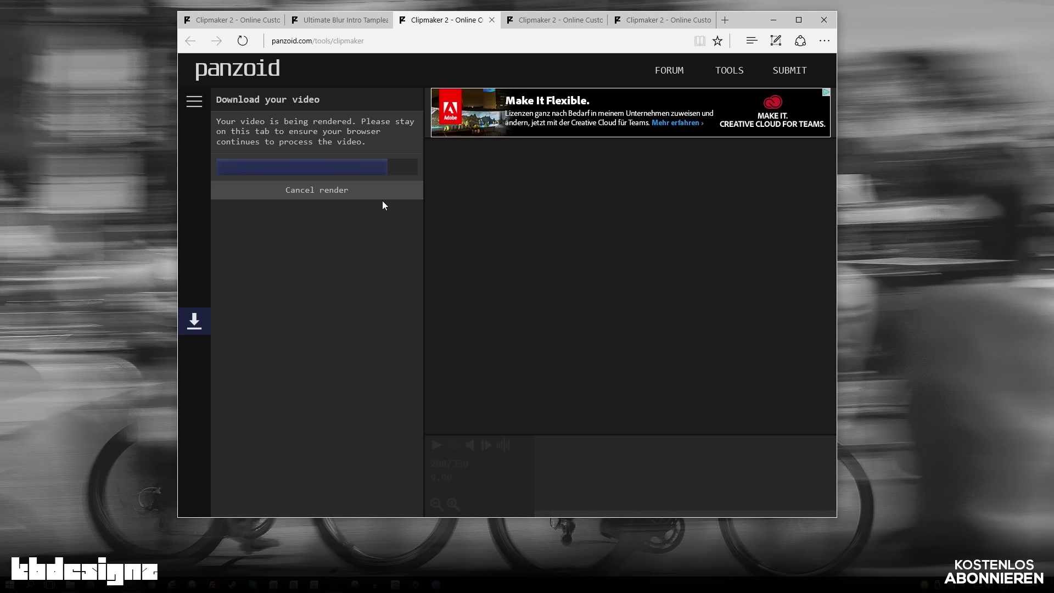
click(528, 22)
click(340, 20)
Go back to Community Templates and browse pages 11, 51, 20 and 24.
key(alt+Left)
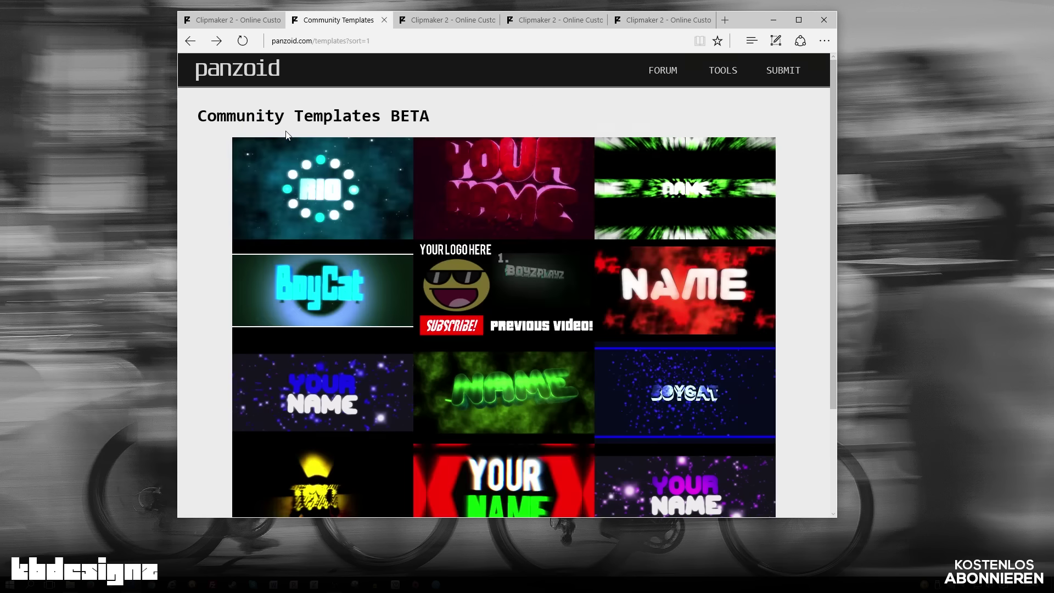
scroll(286, 135, down, 3)
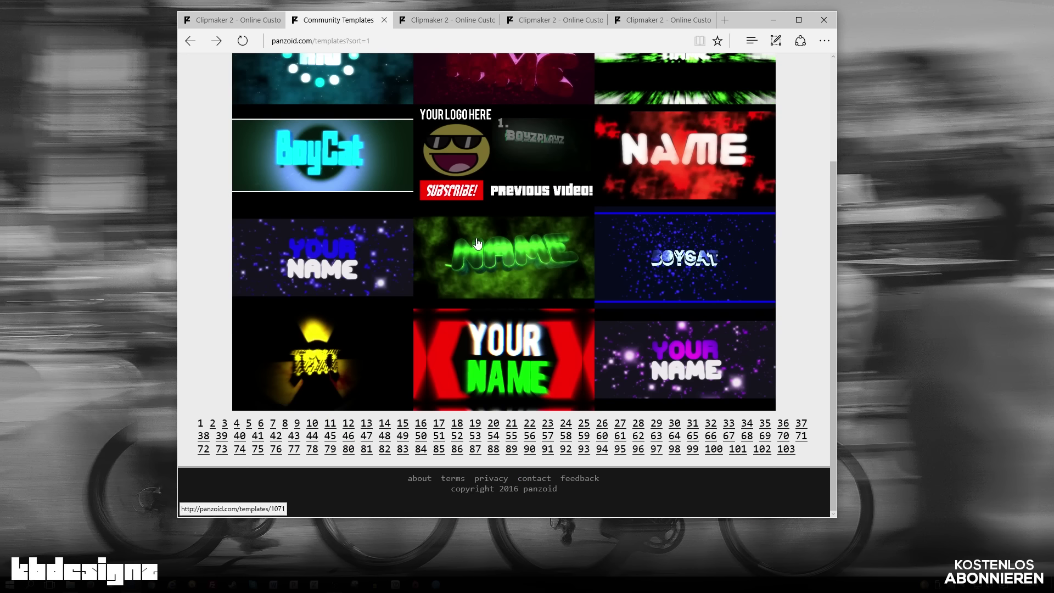
click(329, 424)
scroll(494, 351, down, 3)
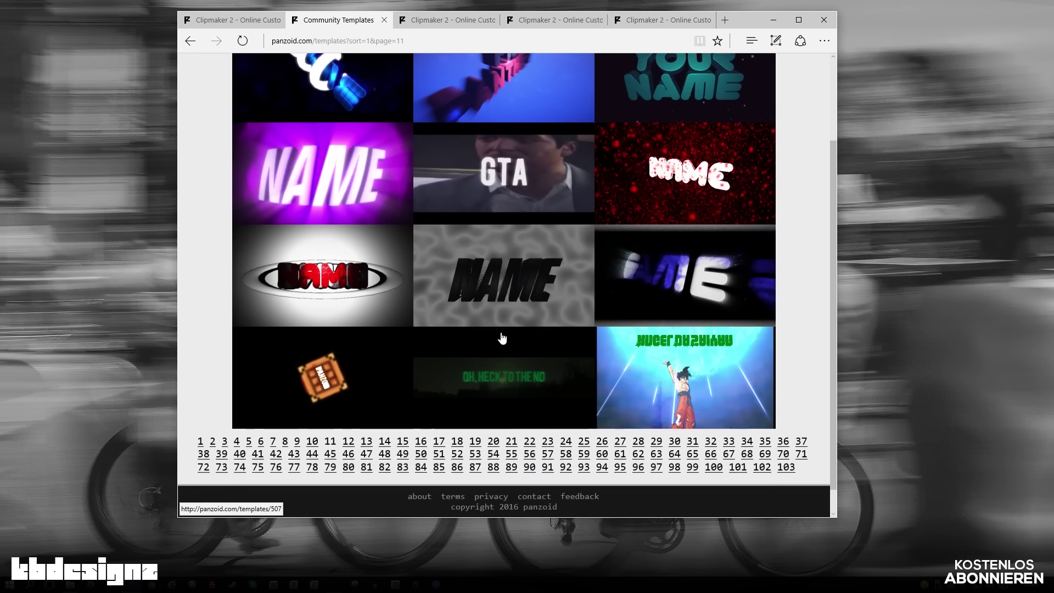
click(437, 434)
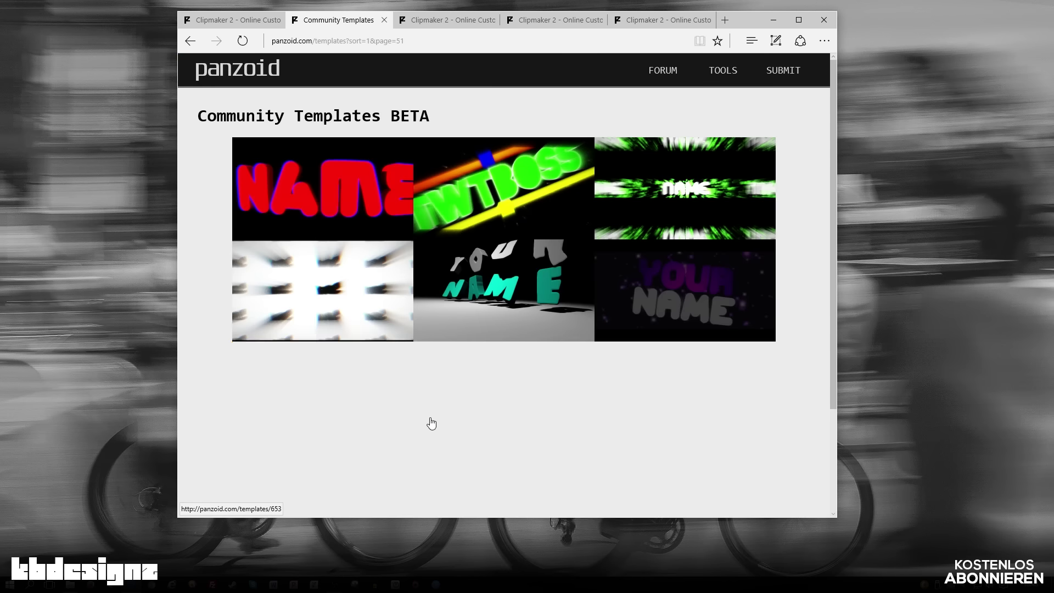
scroll(494, 383, down, 3)
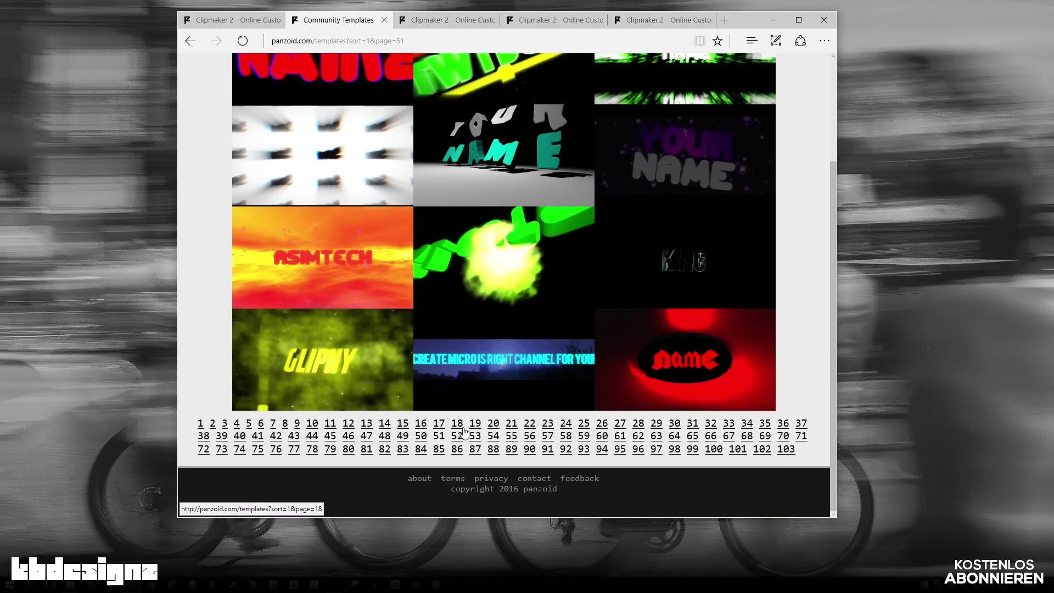
click(493, 425)
scroll(527, 426, down, 5)
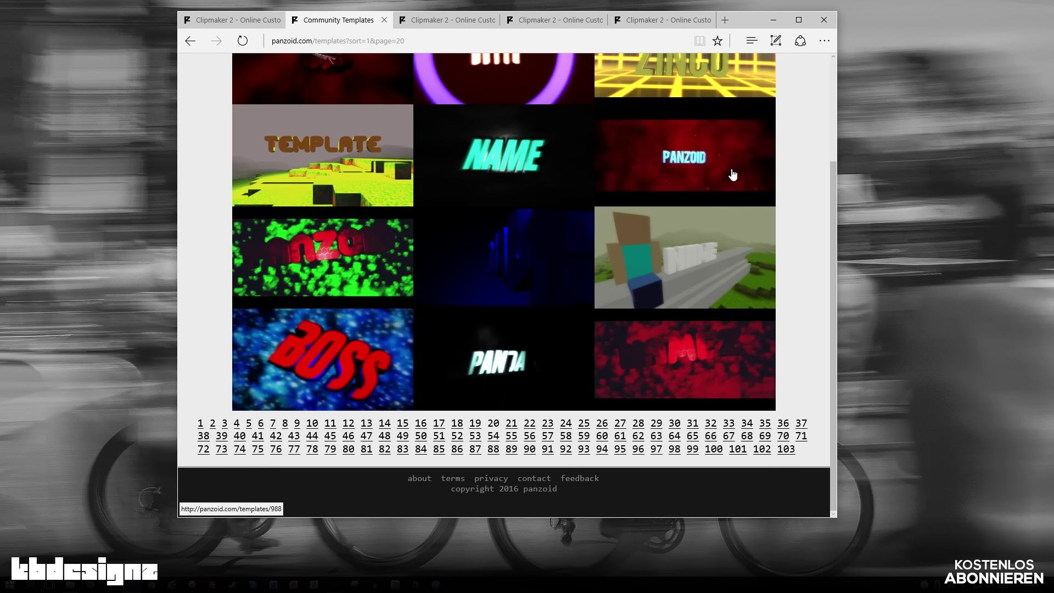
click(566, 424)
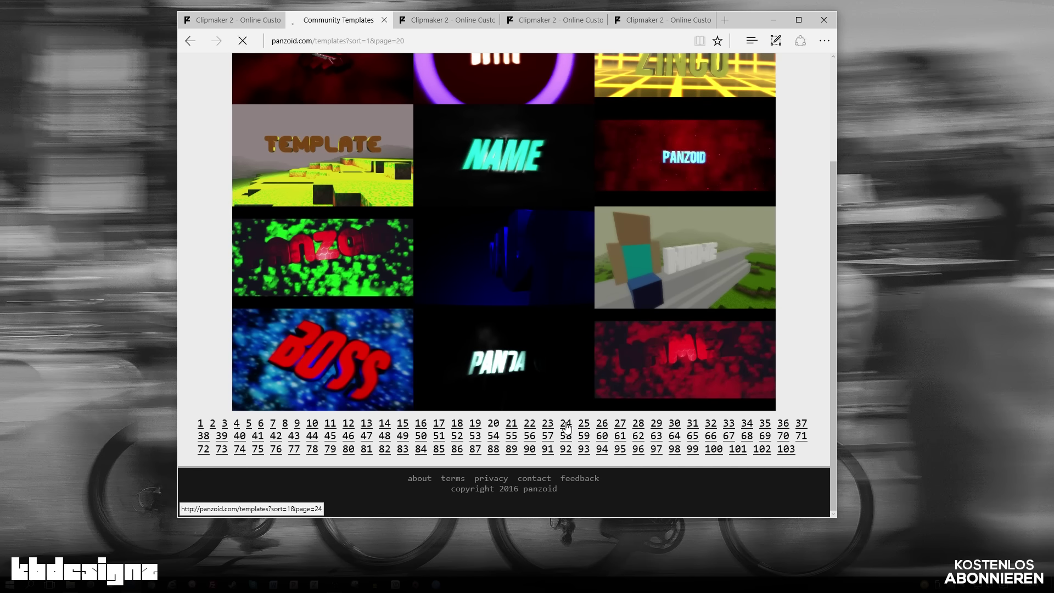
scroll(567, 428, down, 3)
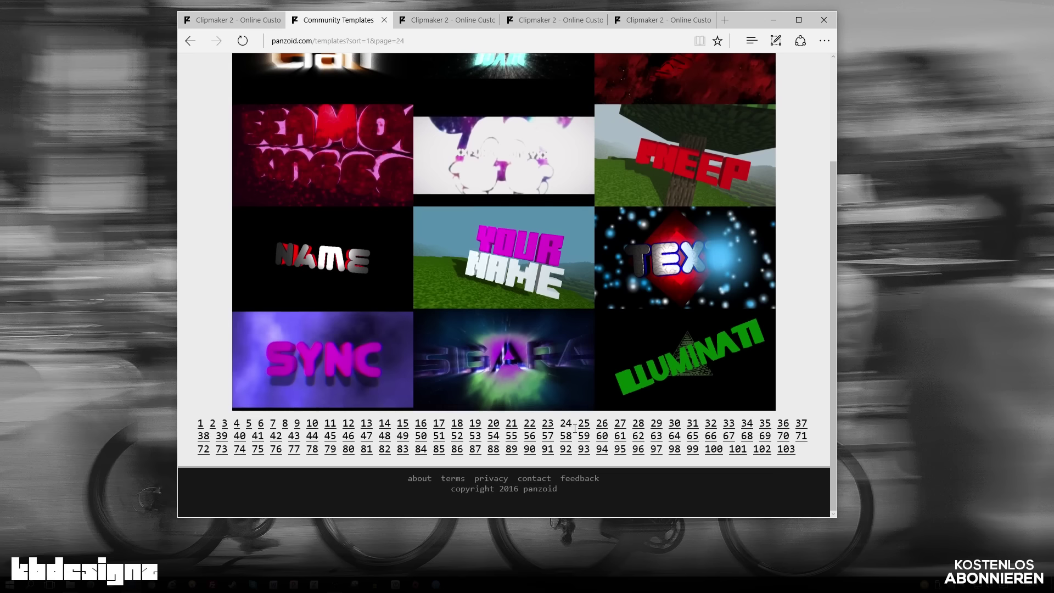
Browse template pages 27, 31, 29, 28 and 29, then return to a Clipmaker editor tab.
click(620, 423)
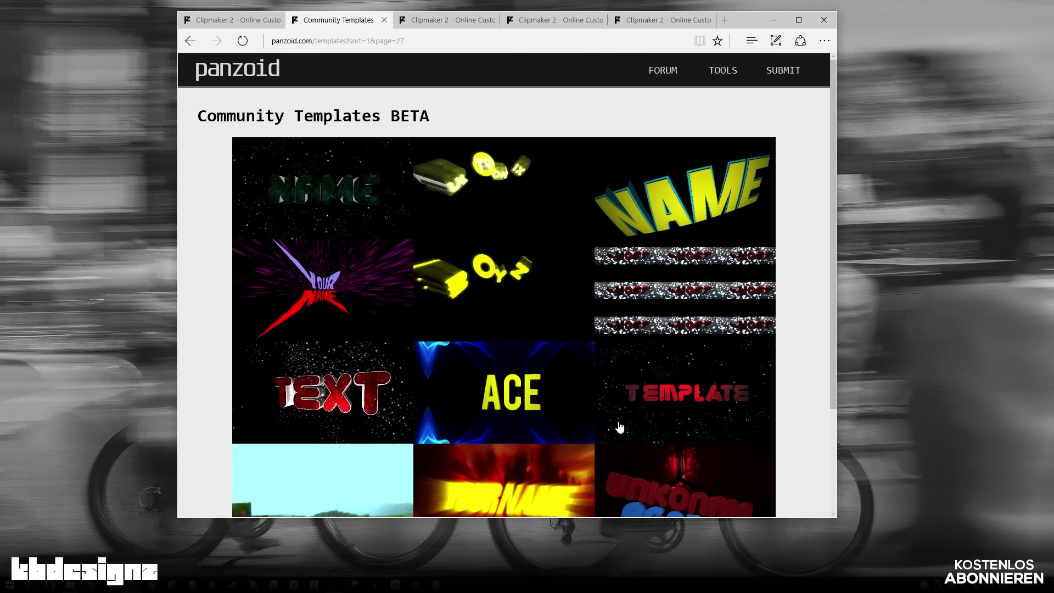
scroll(619, 427, down, 3)
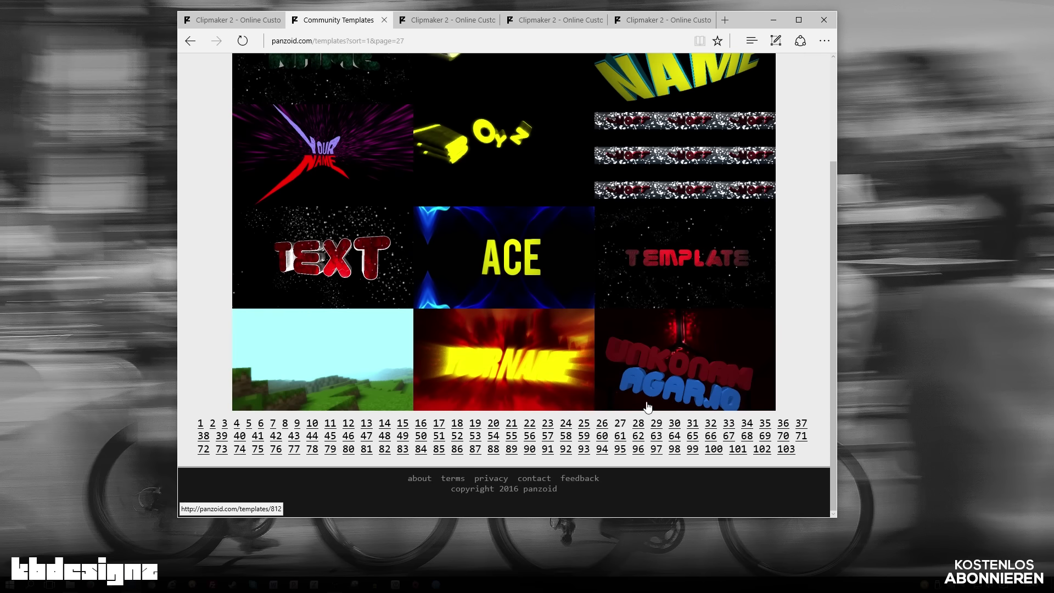
click(691, 423)
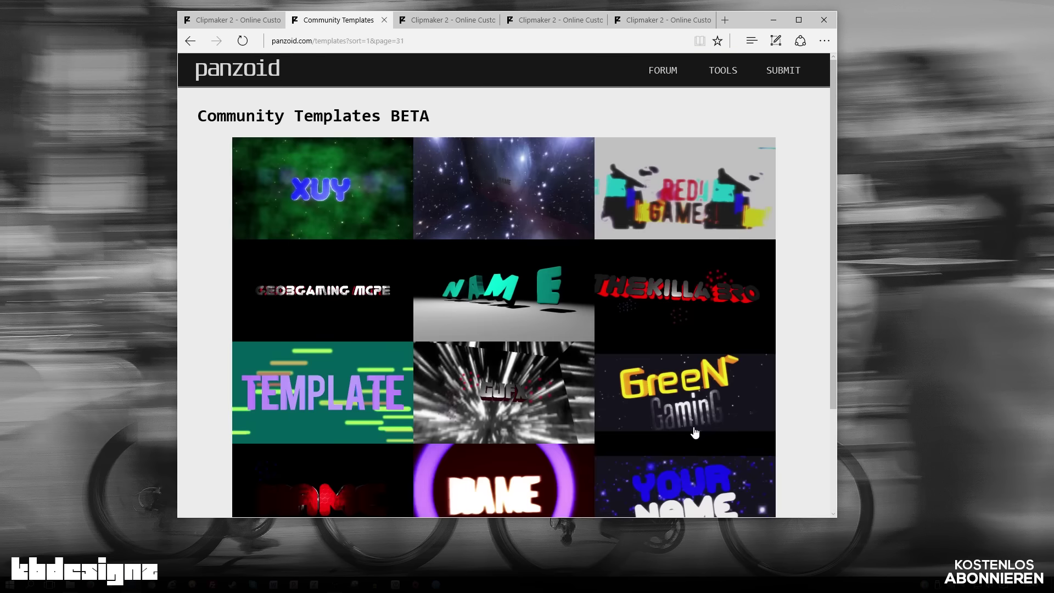
scroll(659, 398, down, 5)
click(656, 423)
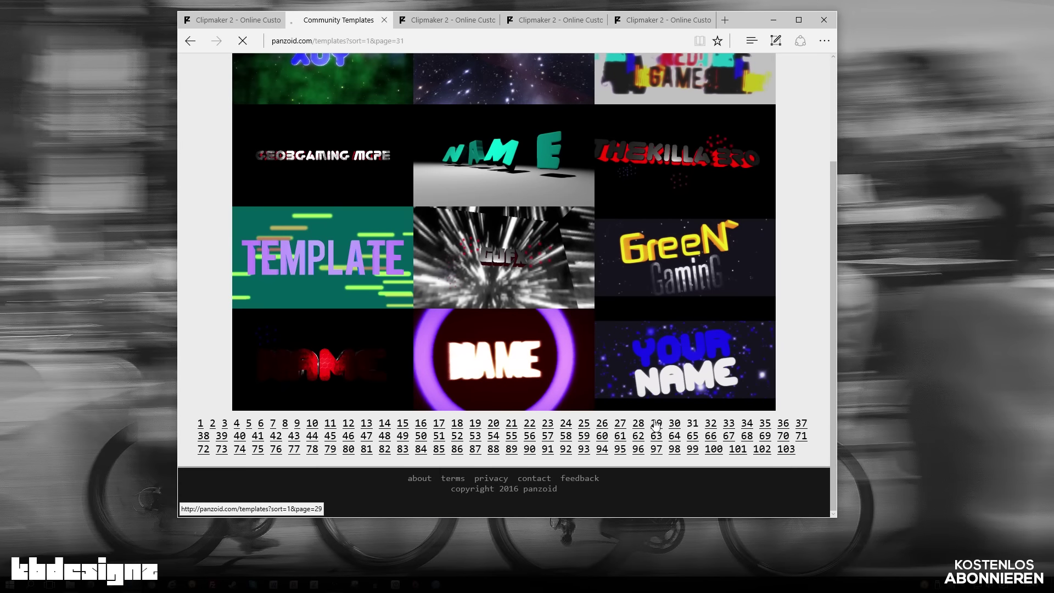
scroll(648, 423, down, 5)
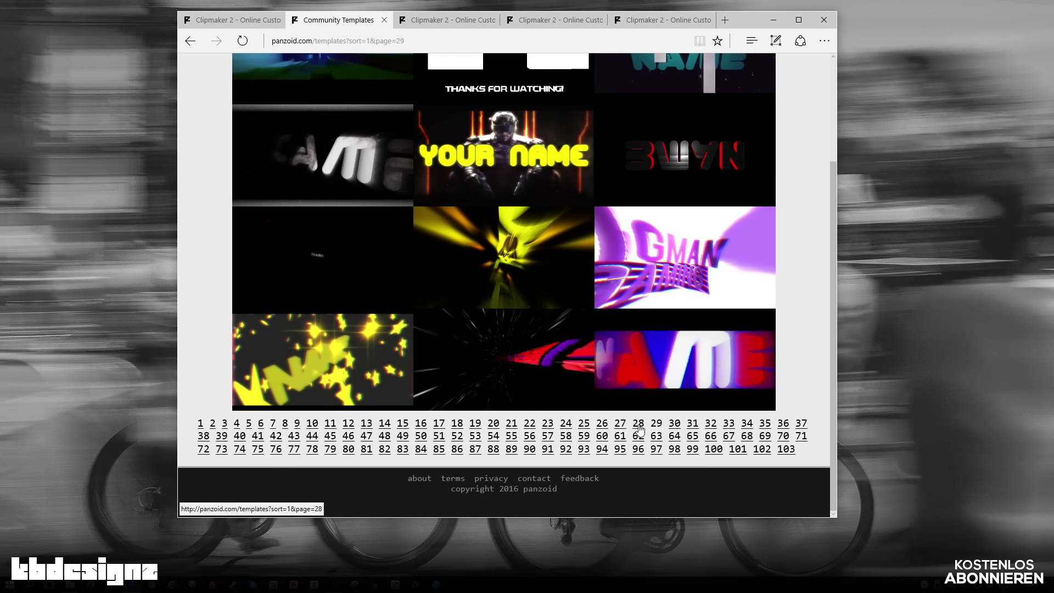
click(640, 425)
scroll(653, 433, down, 5)
click(657, 424)
scroll(614, 406, down, 3)
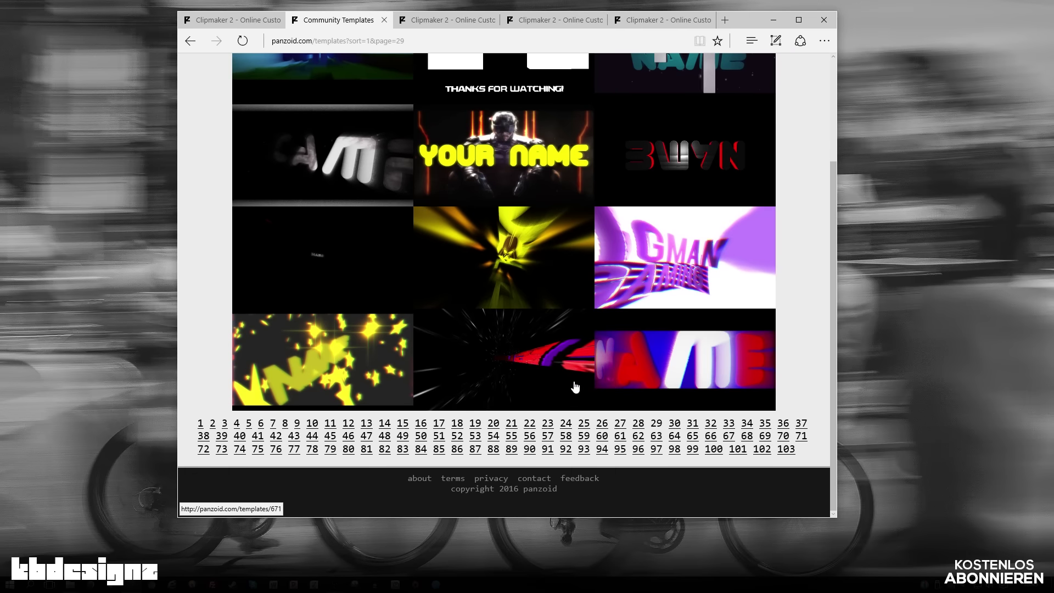
click(645, 25)
click(554, 22)
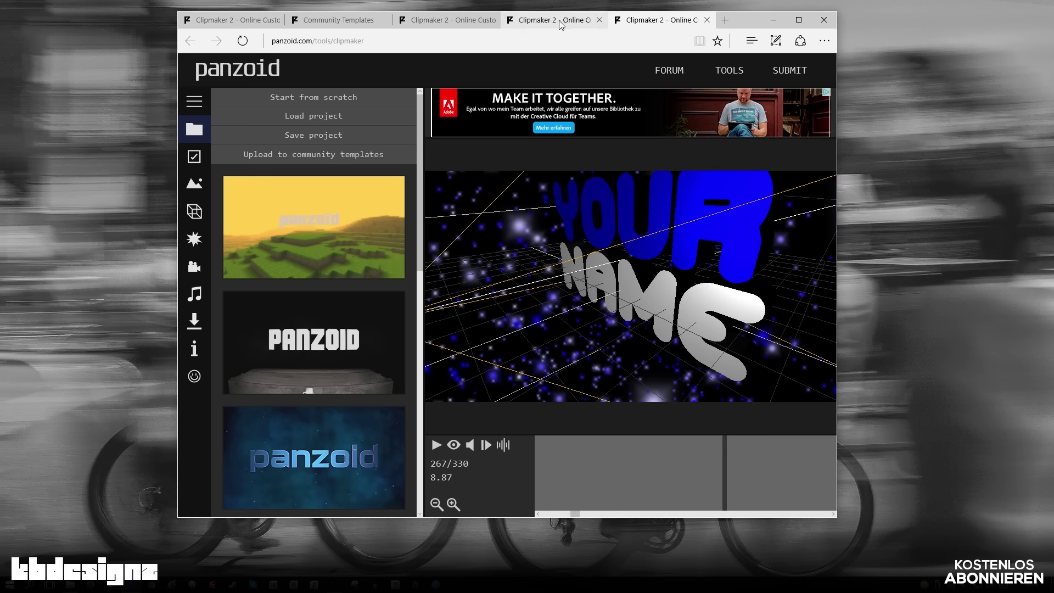
Download the finished render as clipmaker.mp4, play it, and close the media player.
click(448, 26)
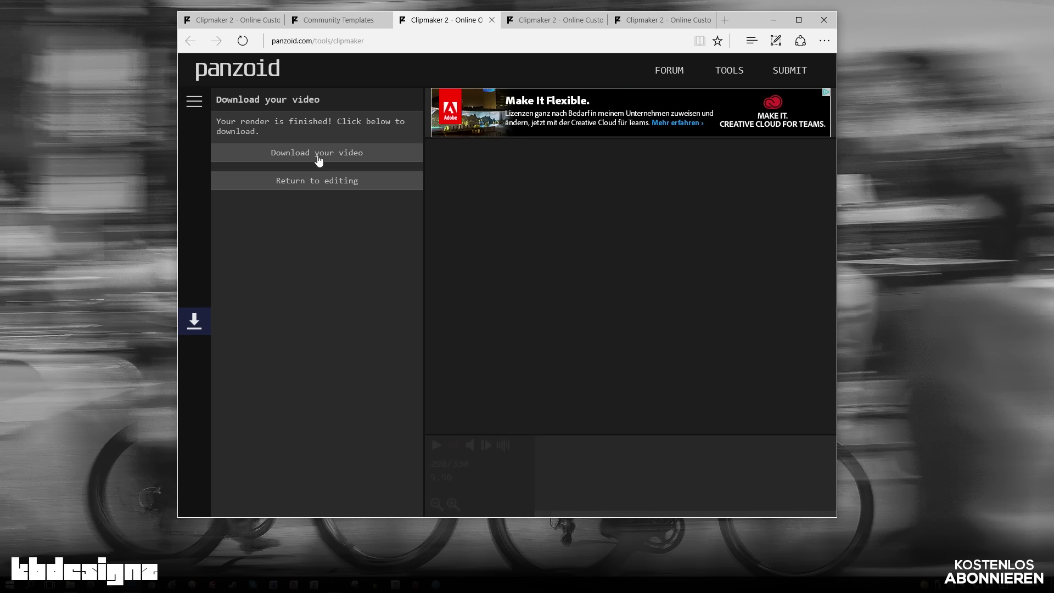
click(317, 154)
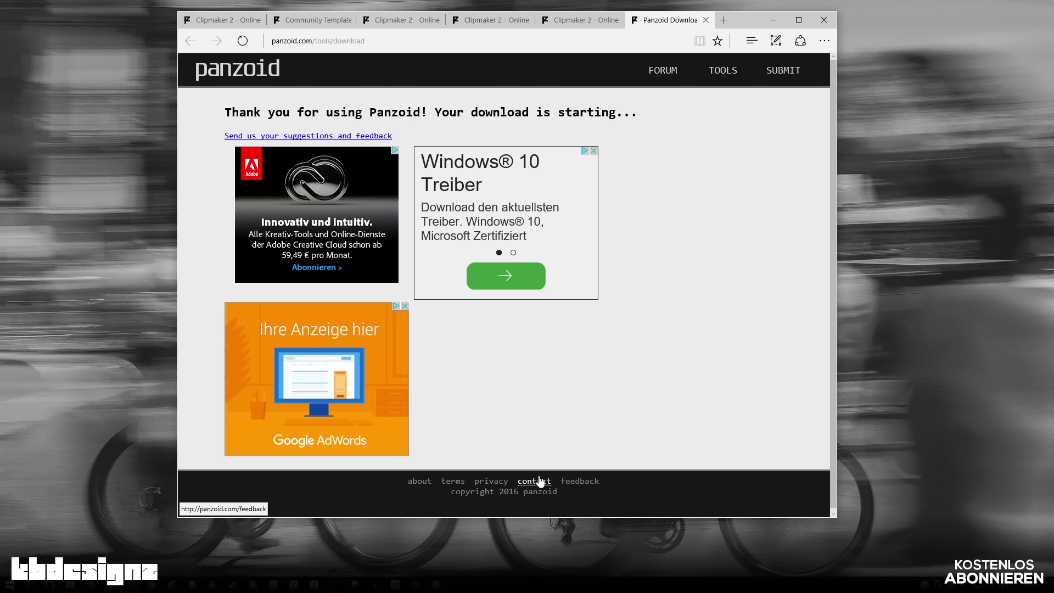
scroll(626, 322, down, 1)
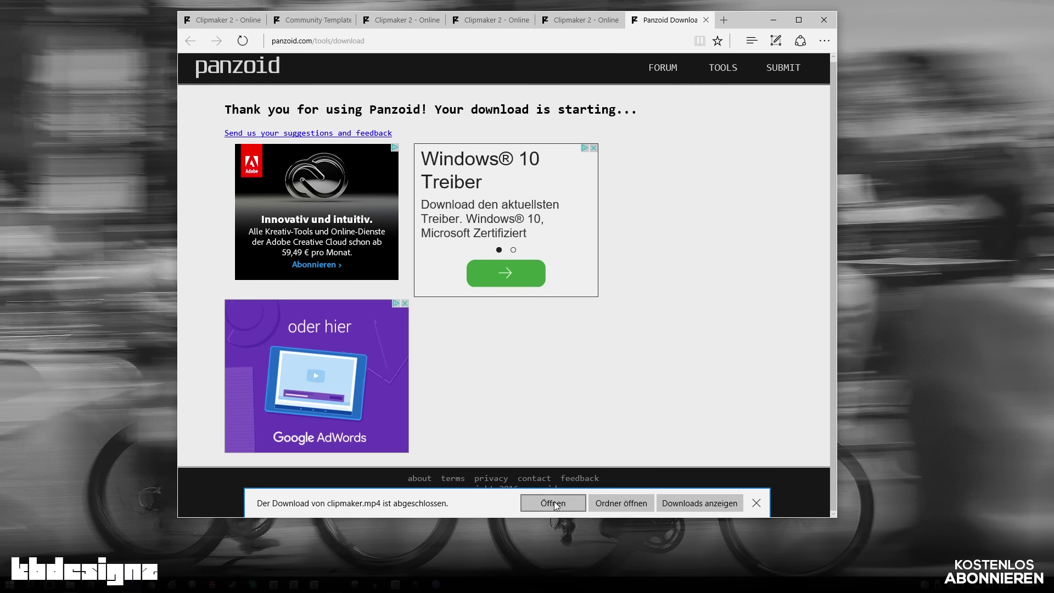
click(553, 502)
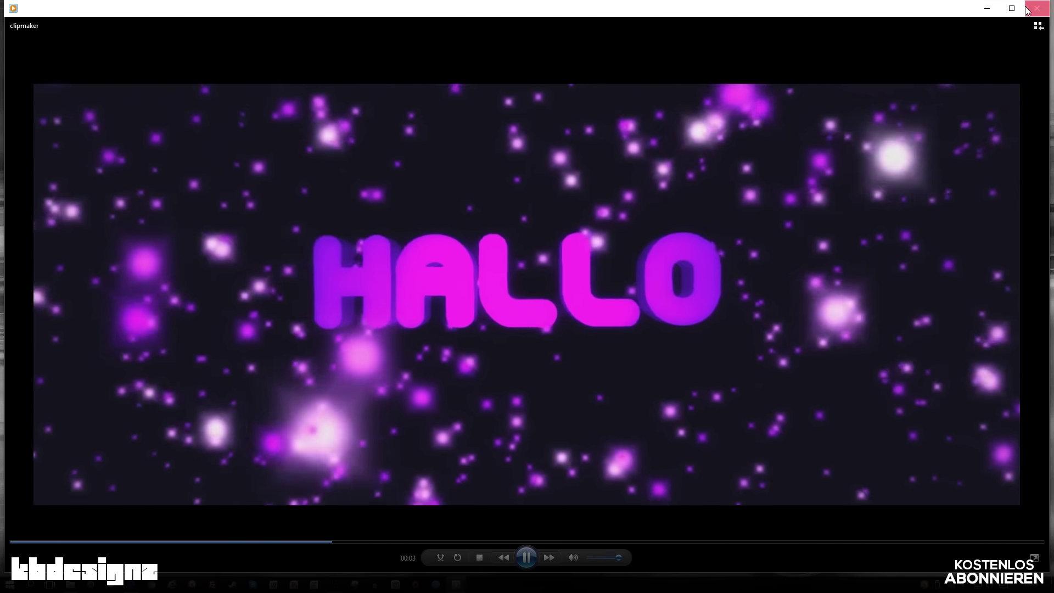
click(1028, 8)
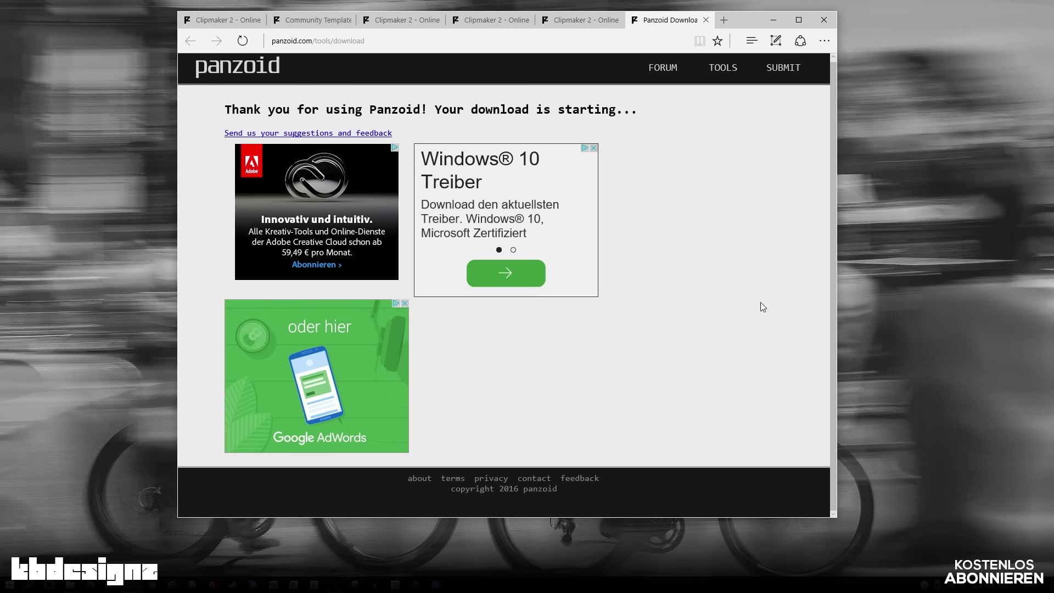
Close the Panzoid Download tab to get back to the paused YOUR NAME intro editor.
click(706, 19)
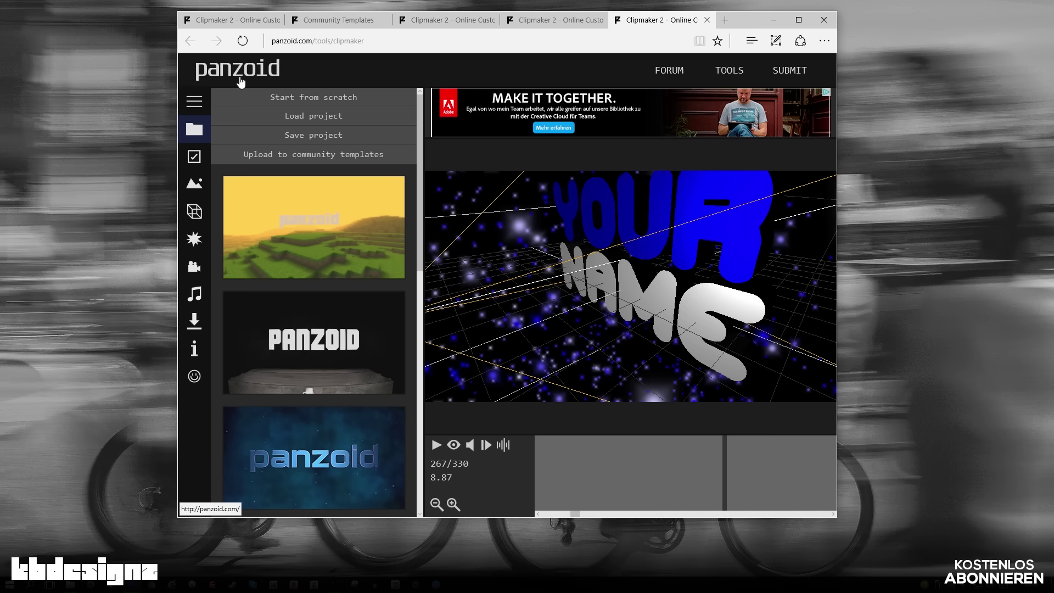
Go to Community Templates page 26 and load the GAMER template into Clipmaker.
mouse_move(313, 20)
click(340, 22)
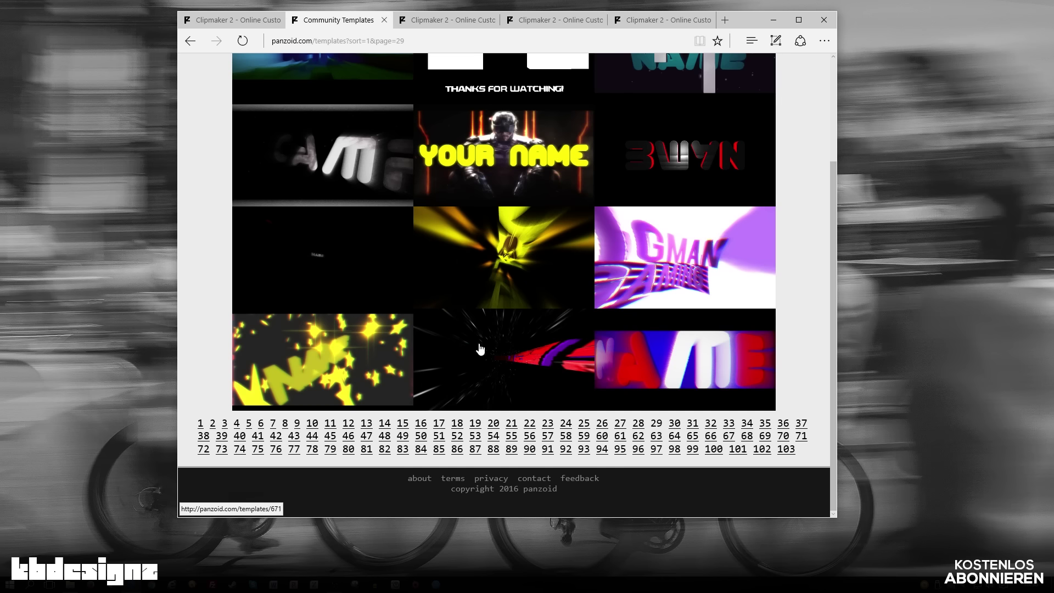
click(602, 423)
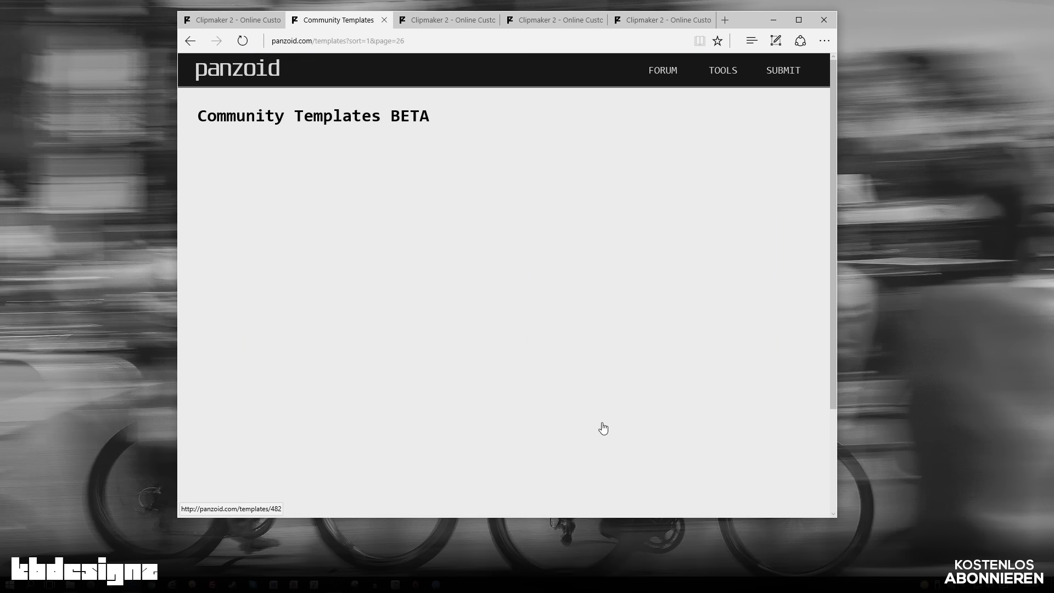
scroll(596, 422, down, 10)
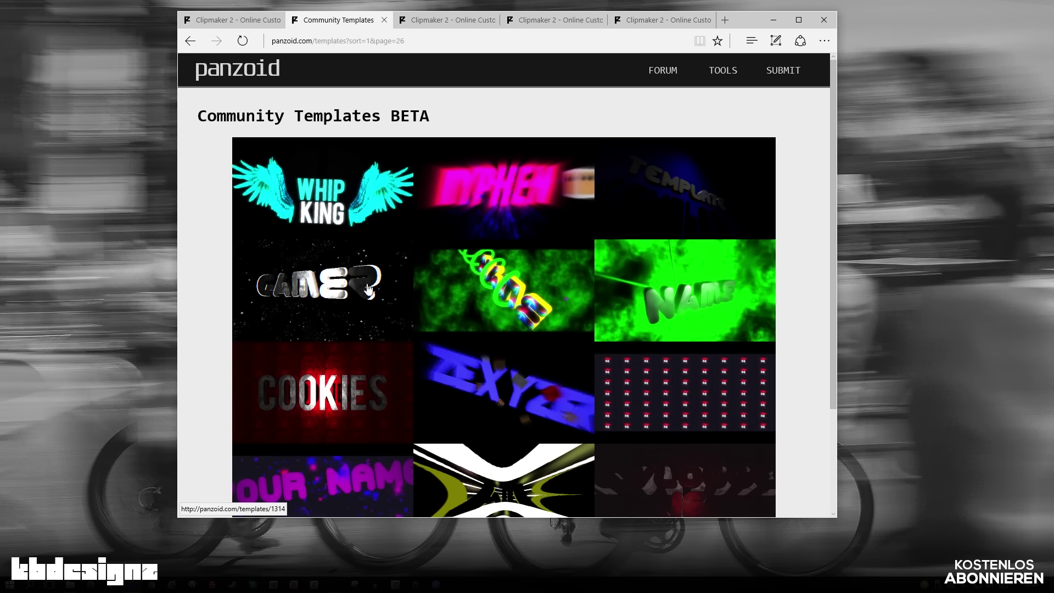
scroll(360, 289, down, 2)
scroll(360, 289, down, 2)
click(344, 146)
click(301, 205)
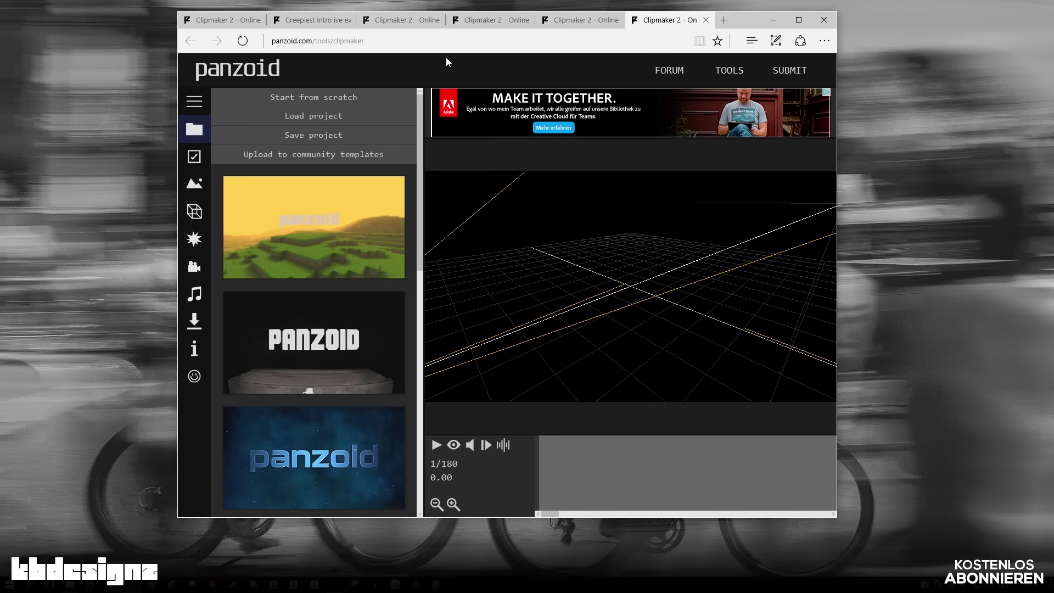
Preview the GAMER intro, then return to templates page 26.
click(436, 445)
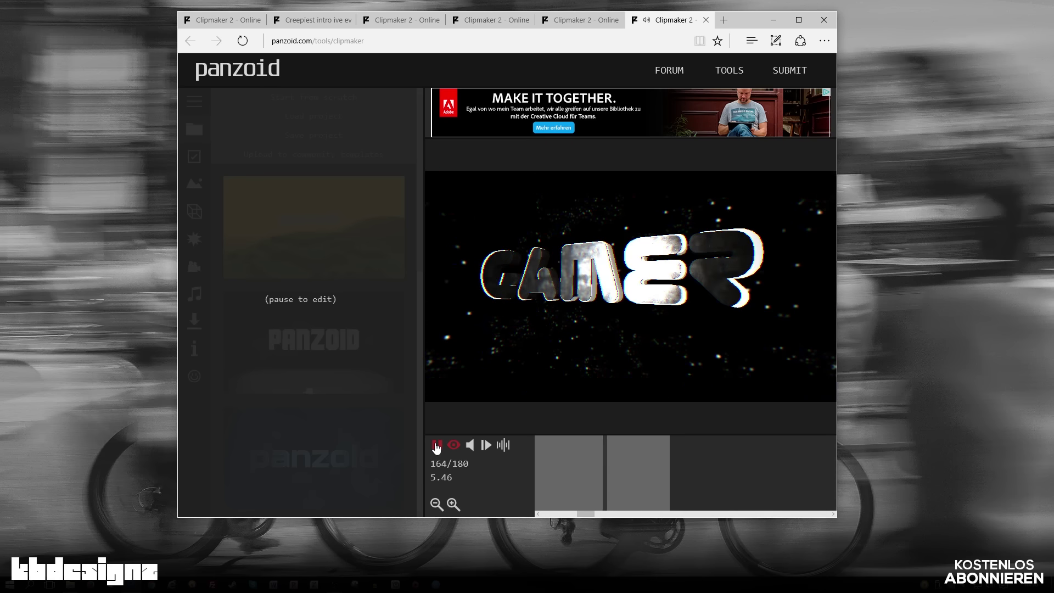
click(436, 445)
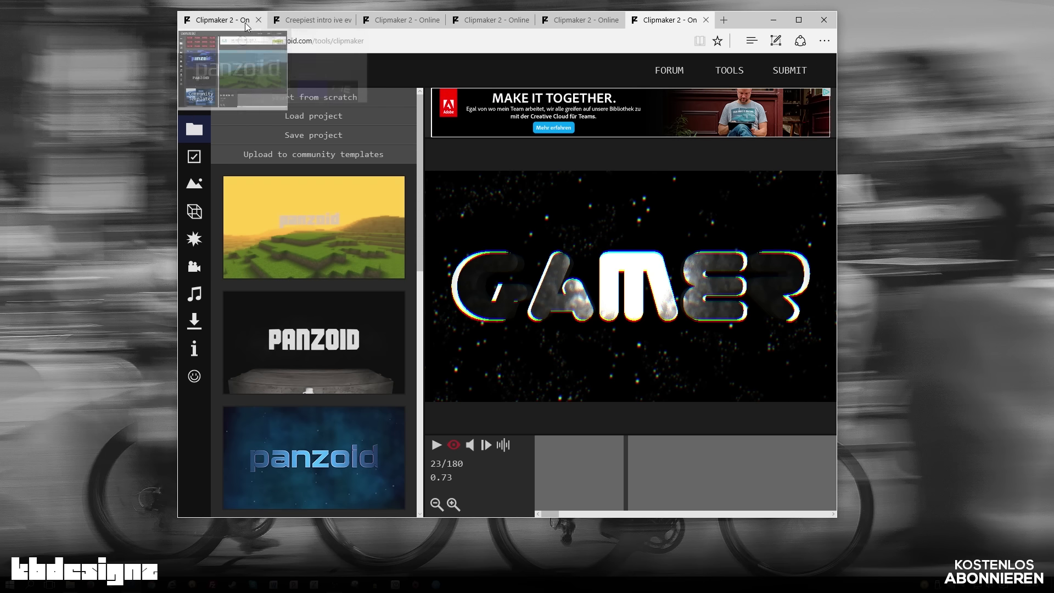
click(307, 21)
key(alt+Left)
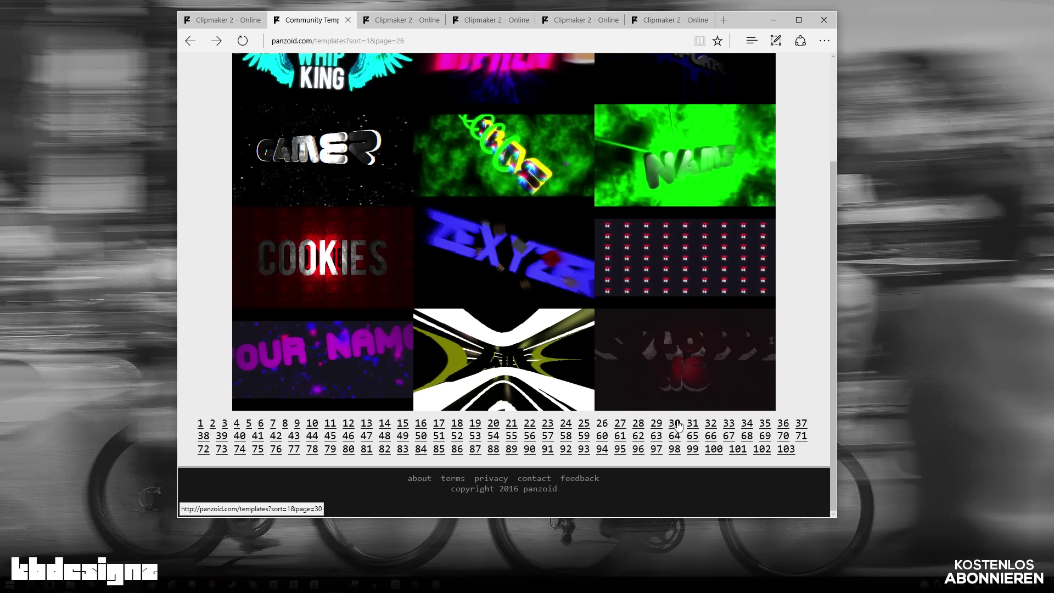
Browse Community Templates pages 30, 29 and 27.
click(674, 424)
scroll(677, 379, down, 3)
scroll(676, 372, down, 1)
click(656, 424)
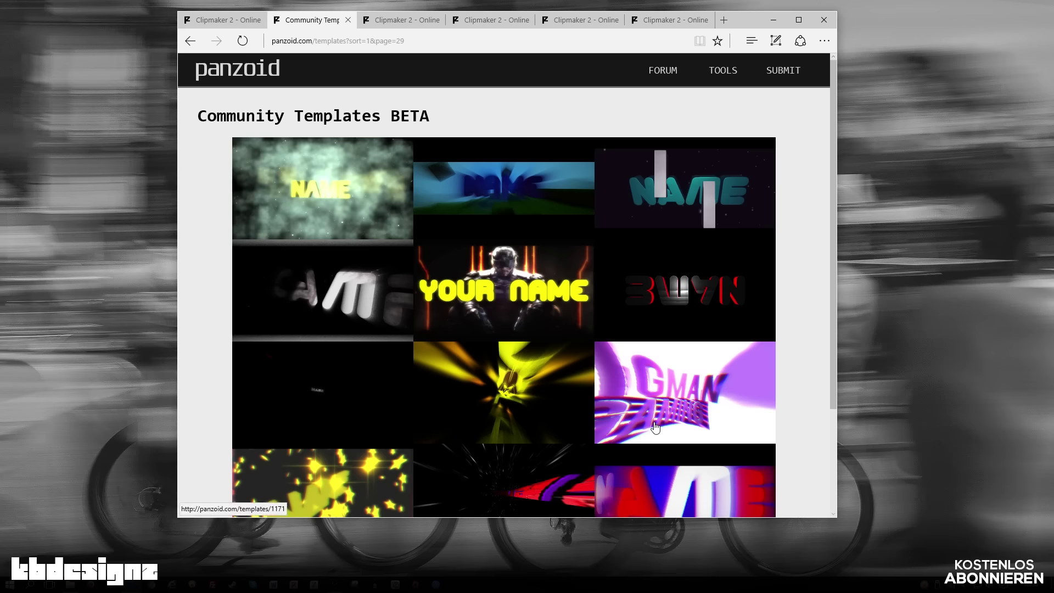
scroll(656, 425, down, 3)
click(617, 427)
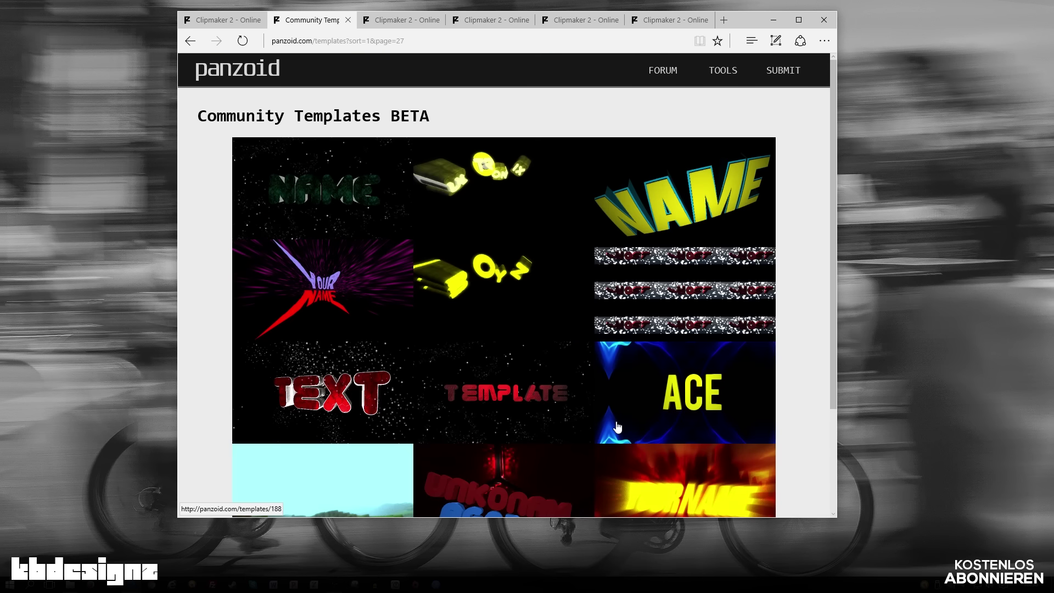
scroll(617, 427, down, 3)
Load the Minecraft template into Clipmaker, preview it, and close its tab.
click(417, 380)
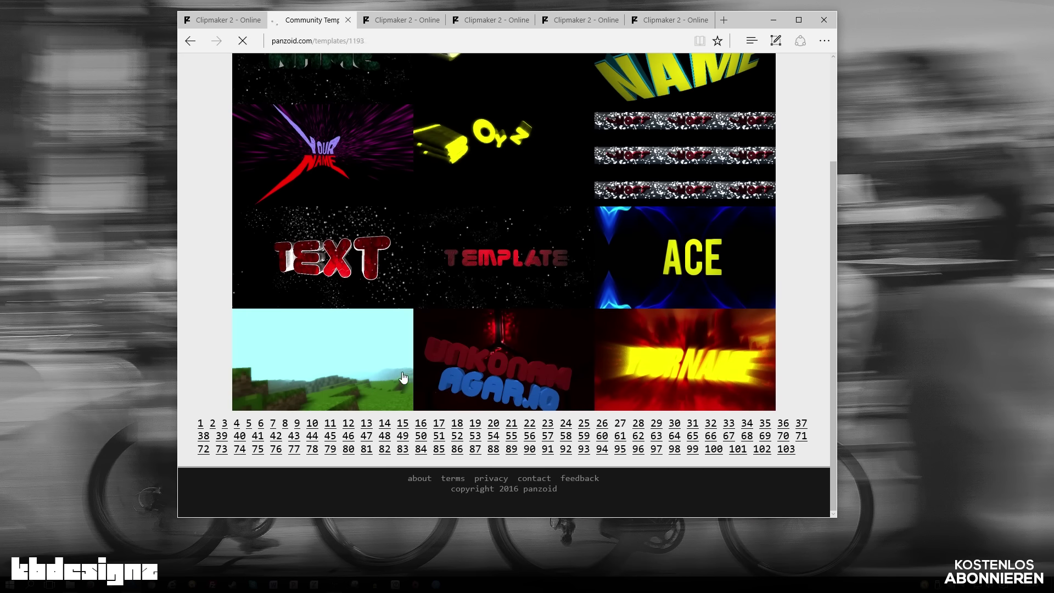
click(309, 205)
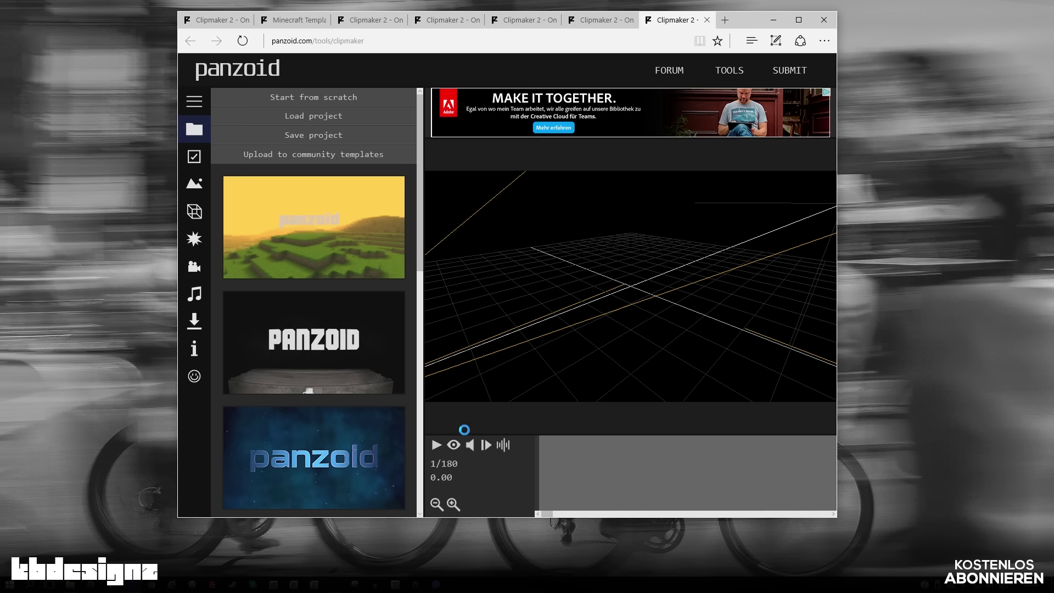
click(437, 445)
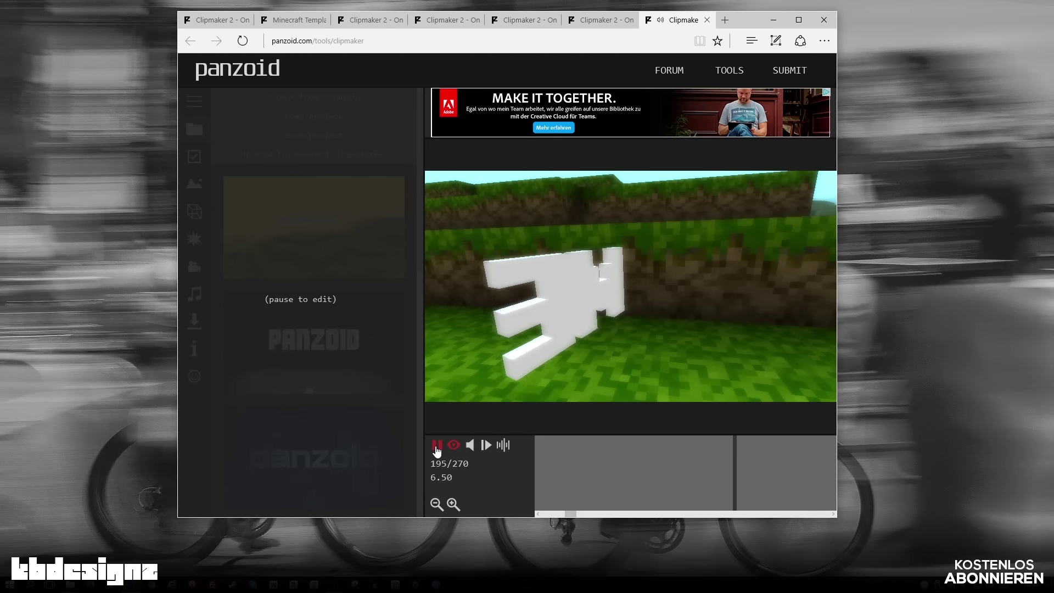
click(436, 445)
click(706, 19)
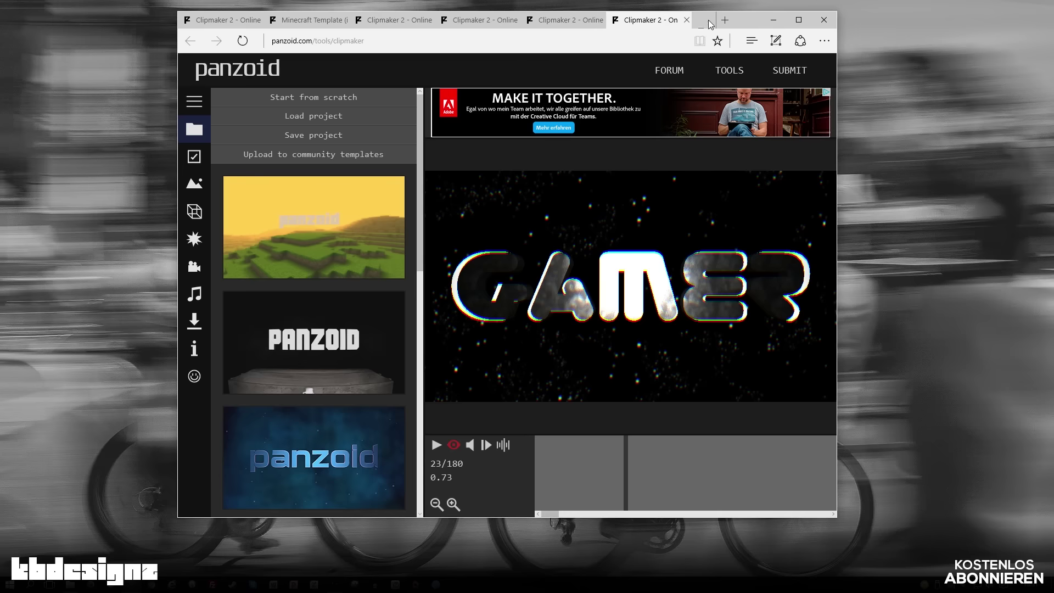
Close the GAMER tab and preview the YOUR NAME intro, pausing at frame 306 of 330.
click(706, 20)
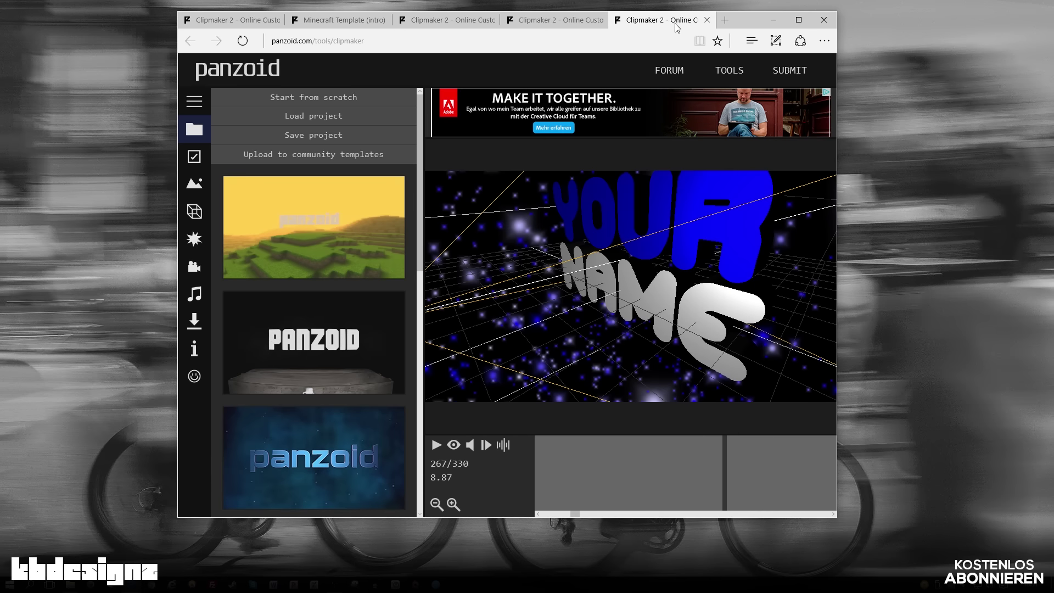
click(436, 445)
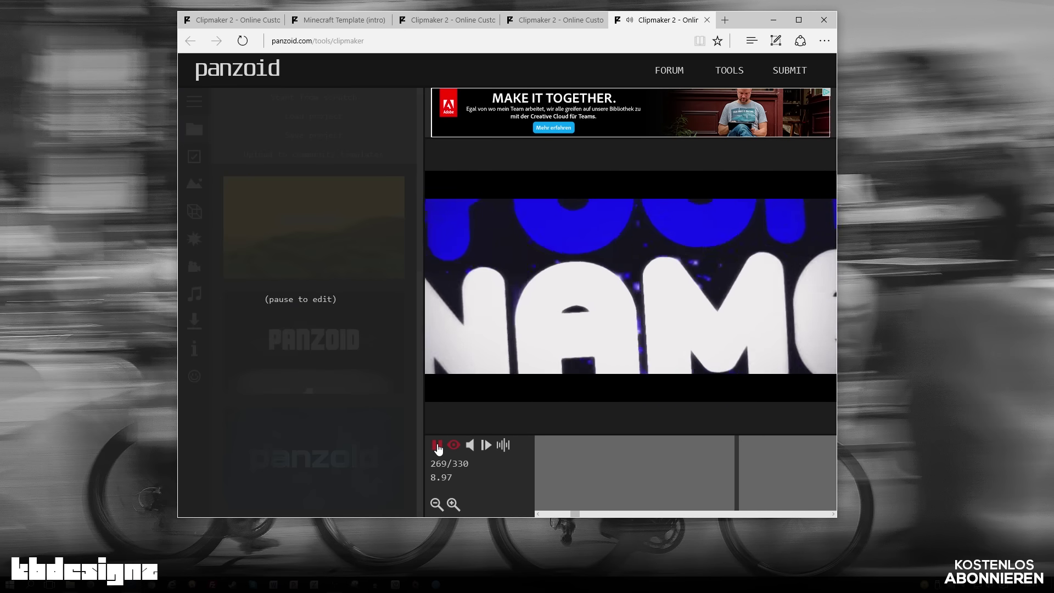
click(436, 446)
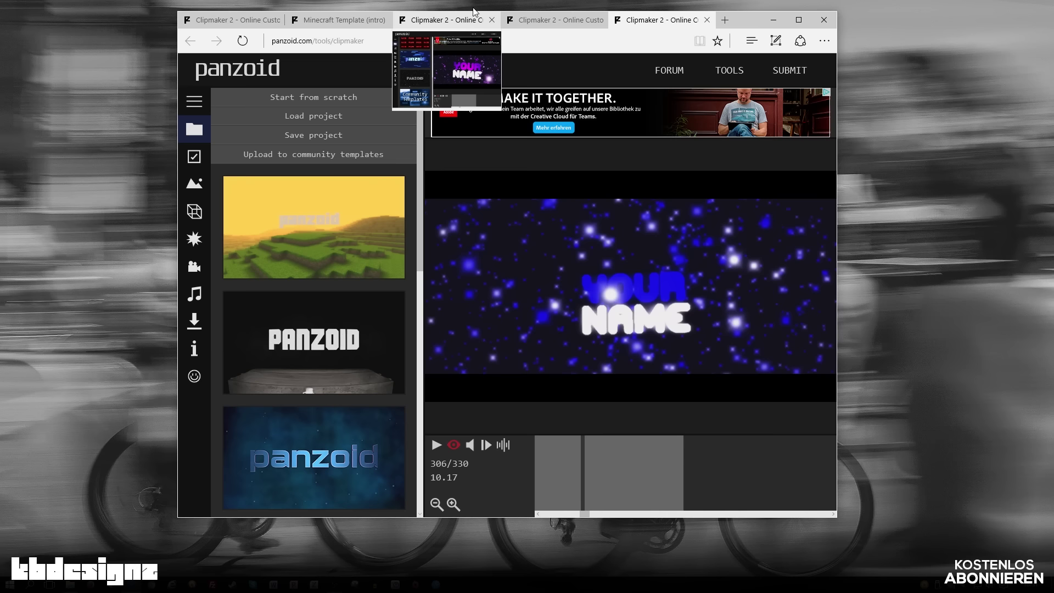
Minimize the browser so only the Windows desktop shows.
click(773, 19)
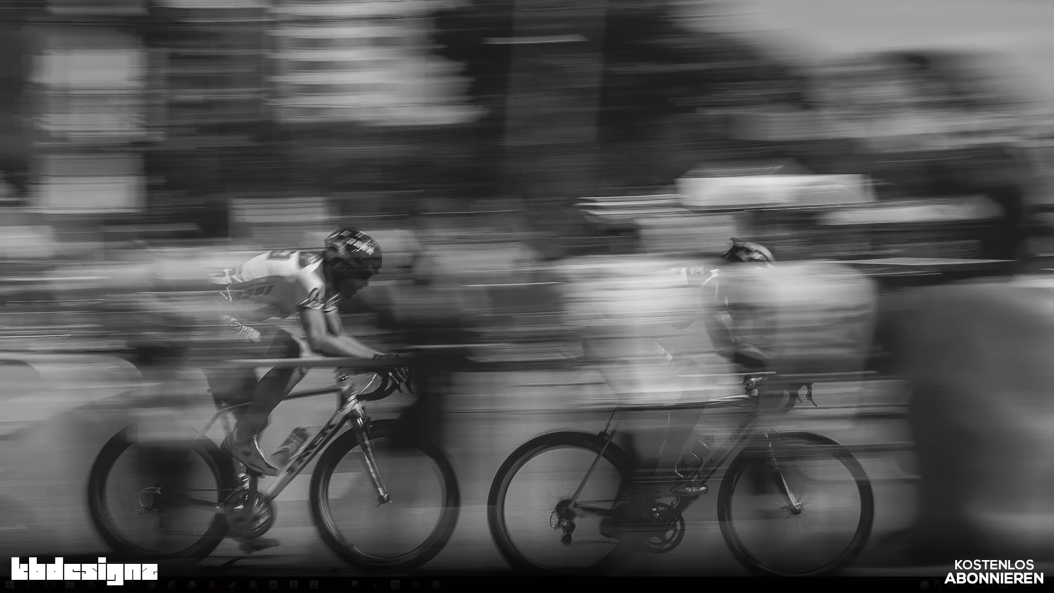